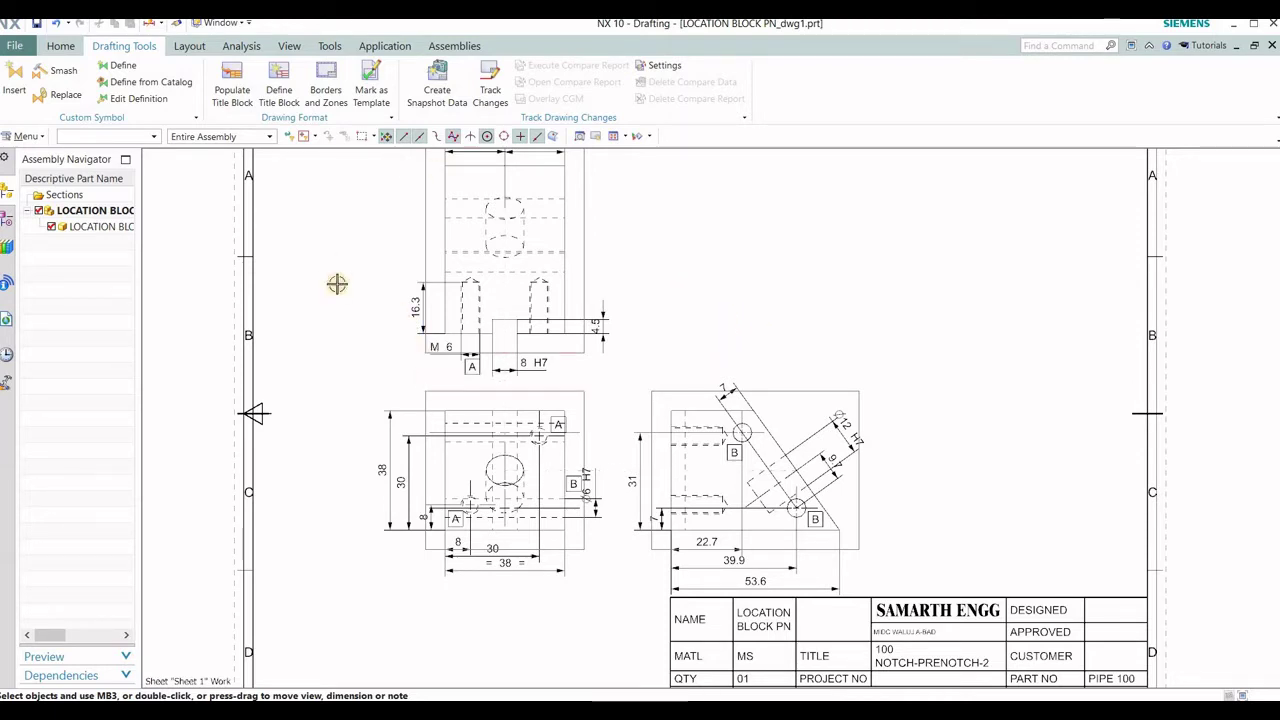
# In the Reuse Library, create a new folder named MY SYMBOLS under Part Symbols
pyautogui.click(7, 249)
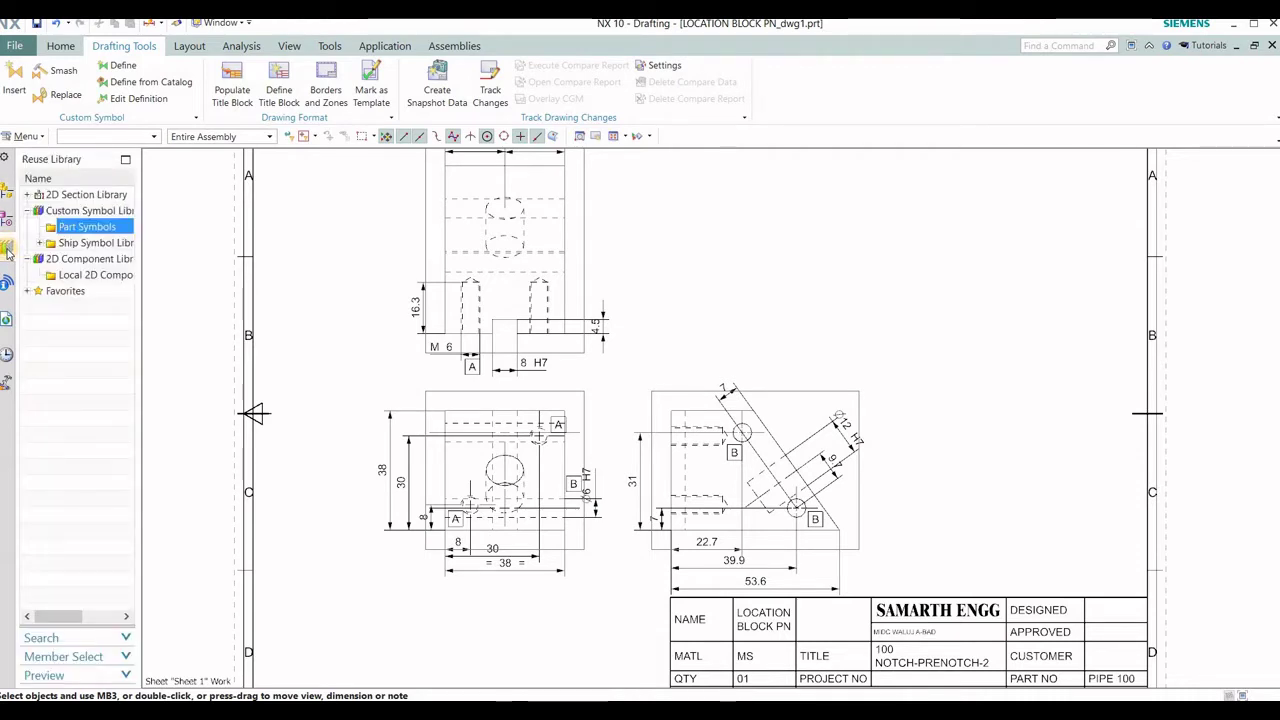
pyautogui.click(80, 230)
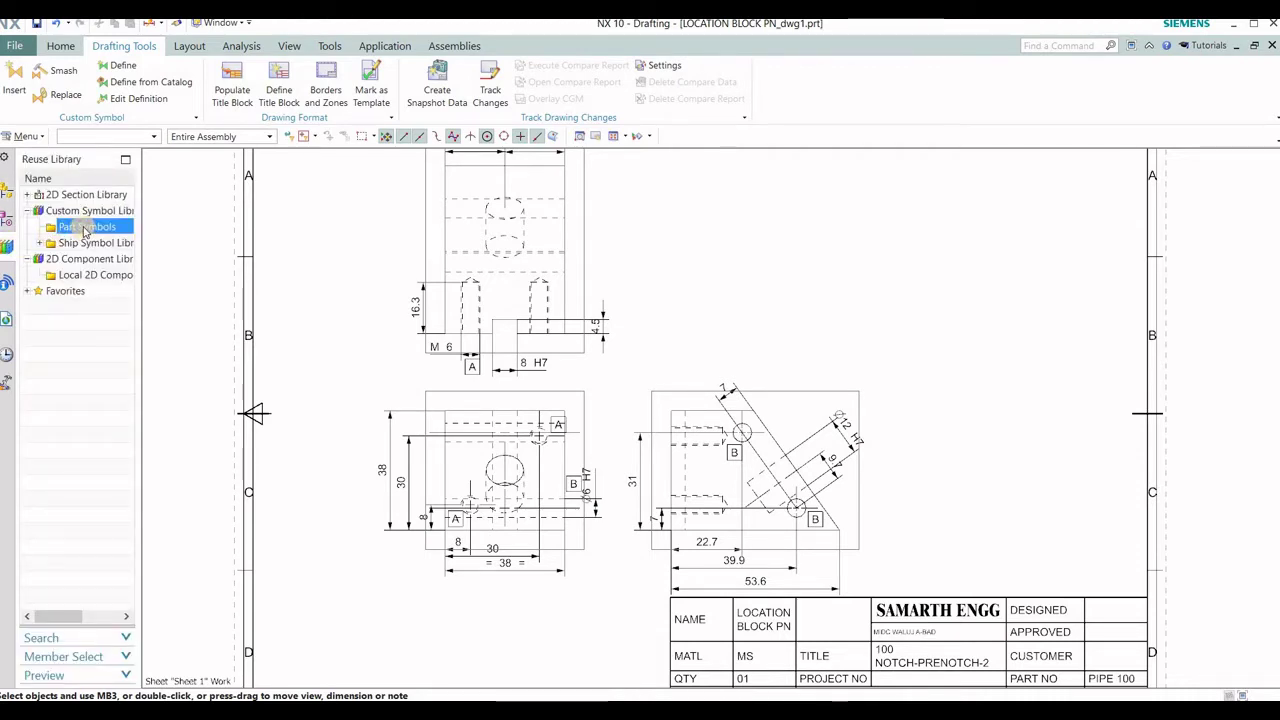
pyautogui.rightClick(85, 231)
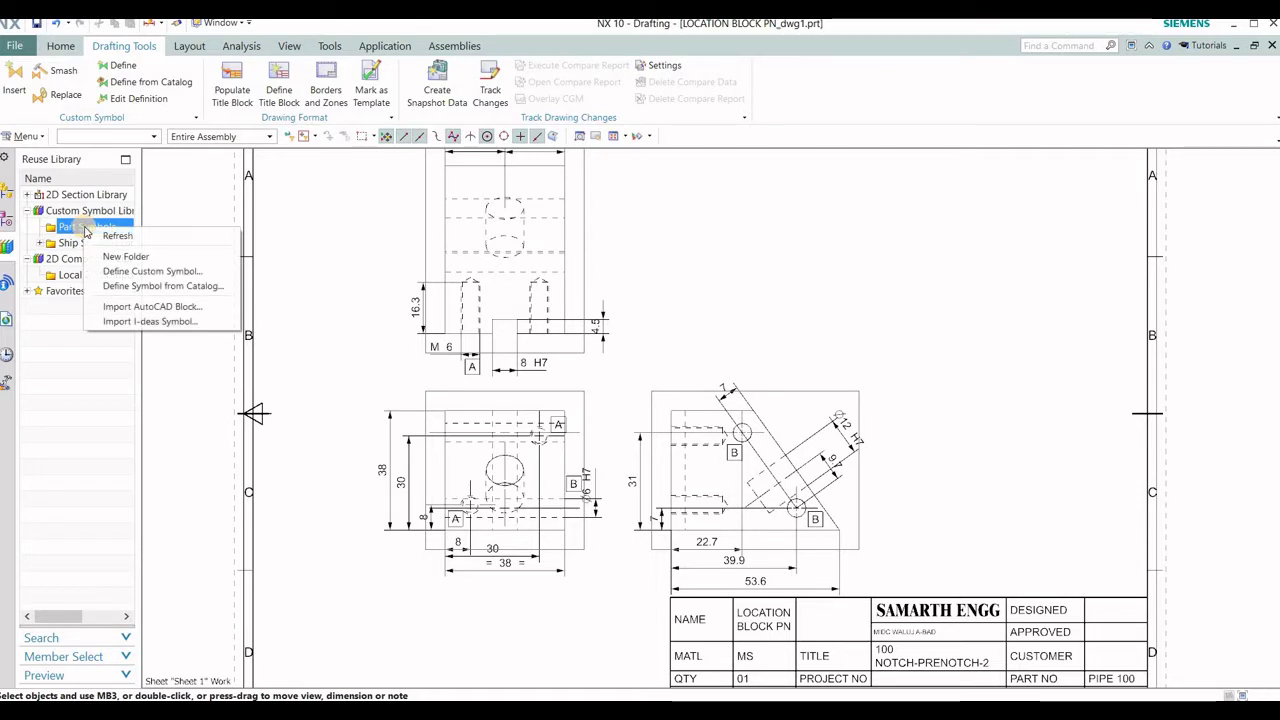
pyautogui.click(116, 257)
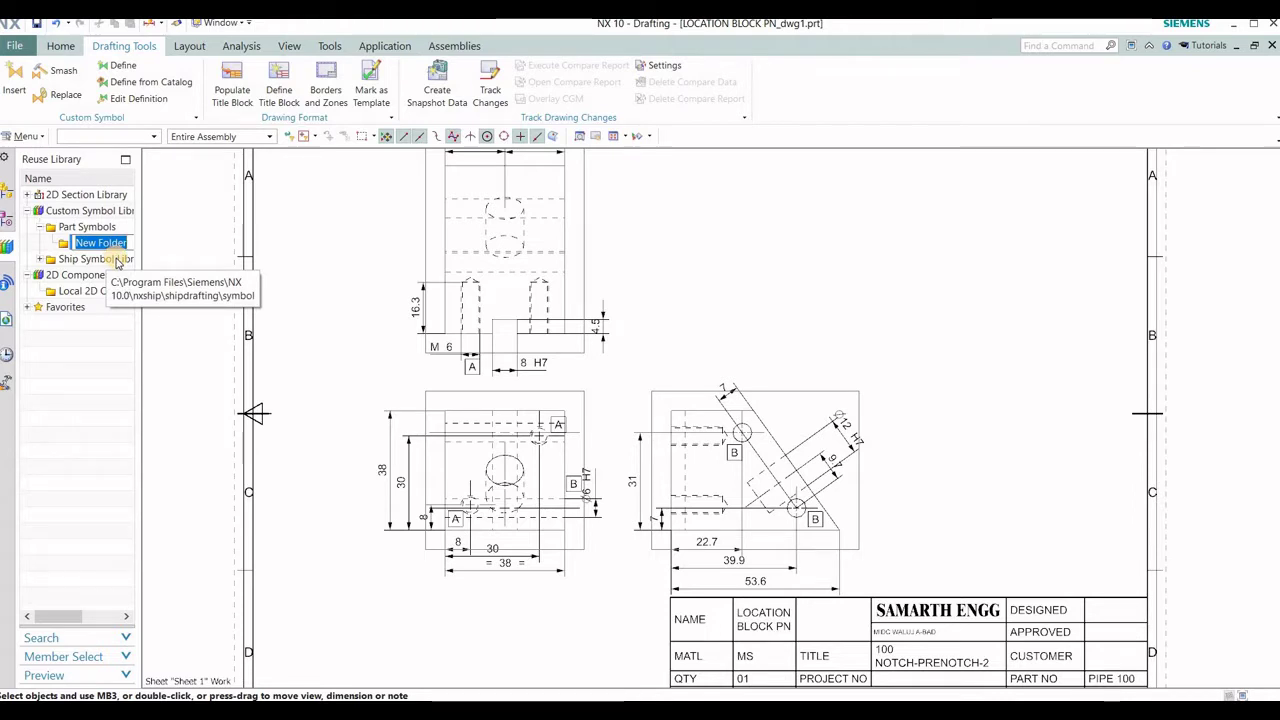
pyautogui.write('MY')
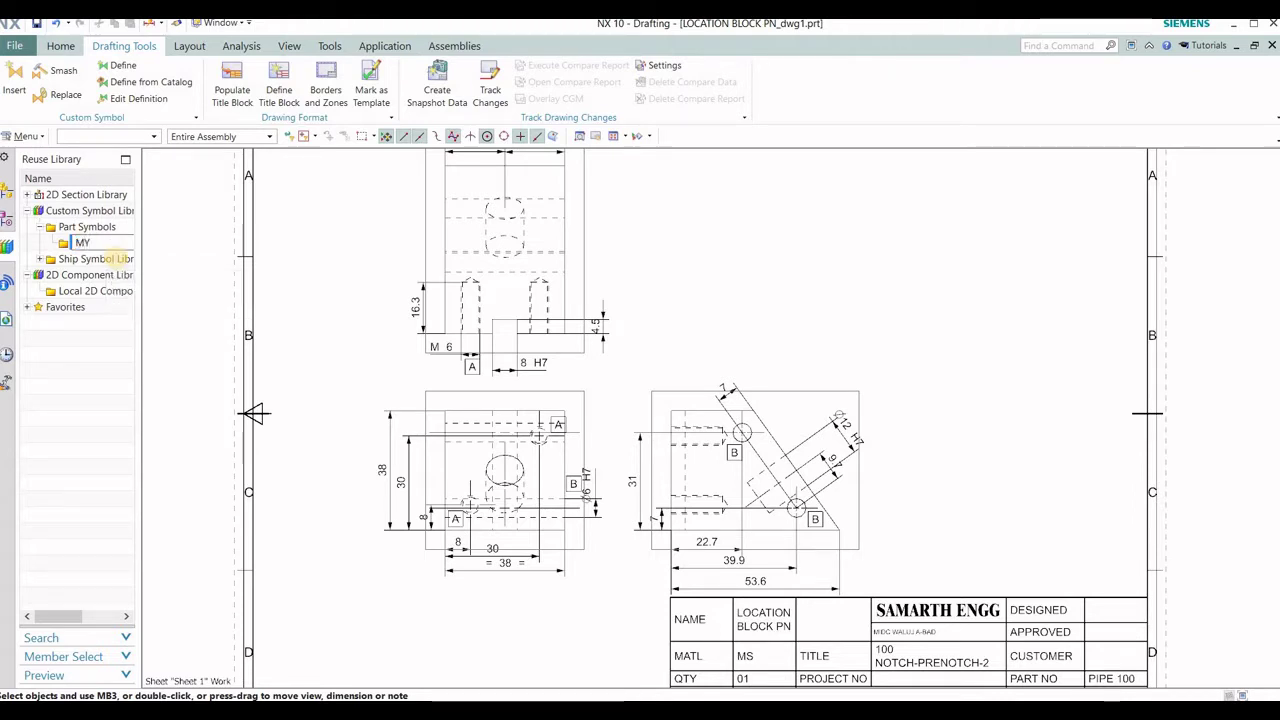
pyautogui.write(' SYMBOLS')
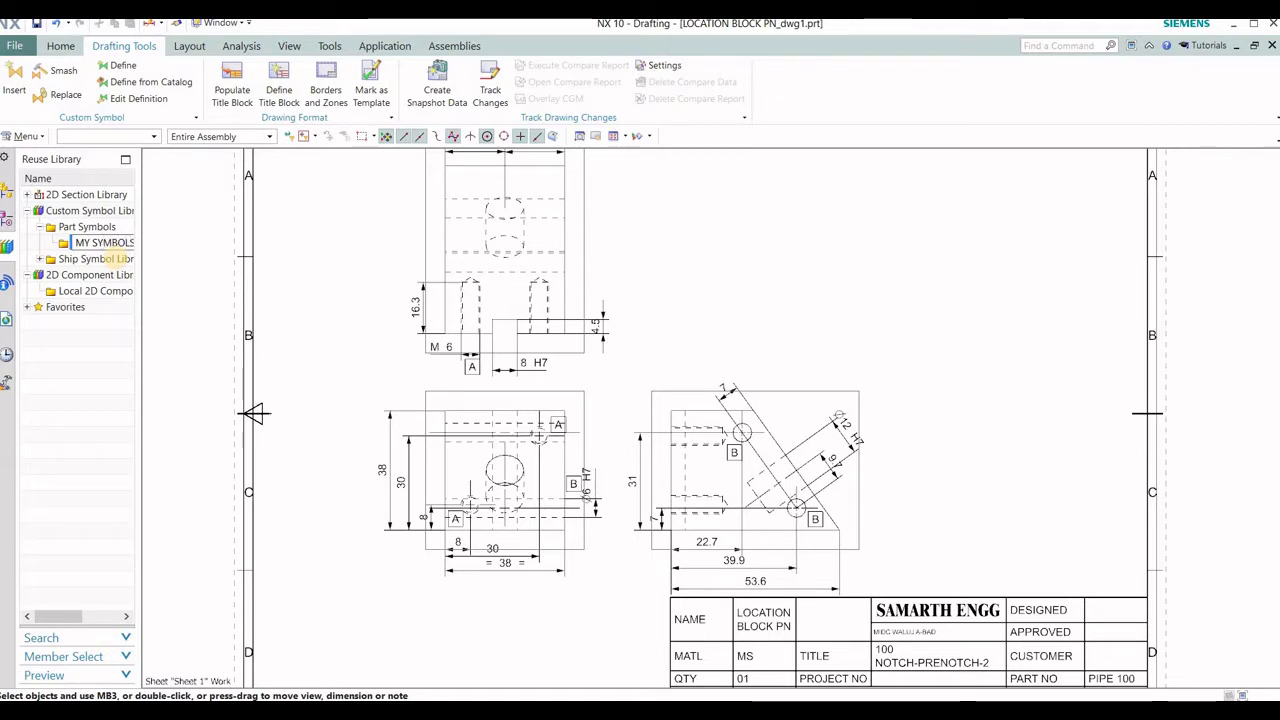
pyautogui.press('Return')
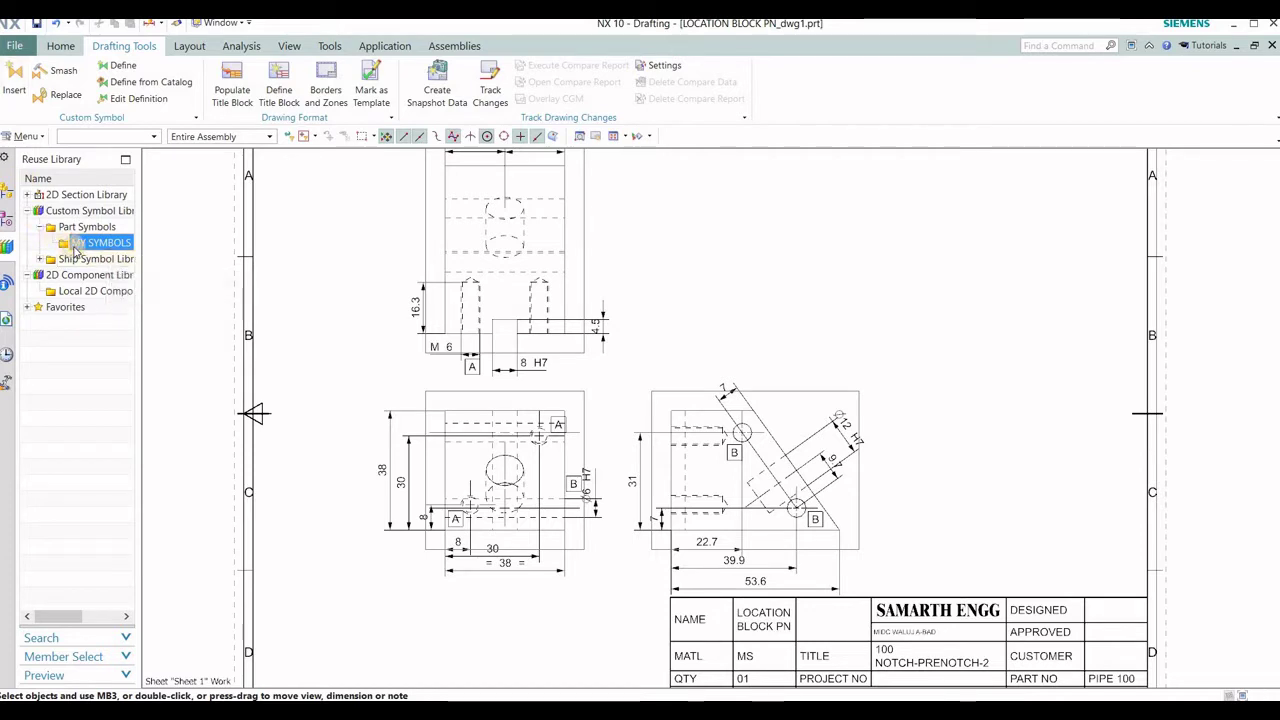
# Add a DOWEL subfolder inside MY SYMBOLS, then reselect Part Symbols
pyautogui.rightClick(75, 251)
pyautogui.click(104, 276)
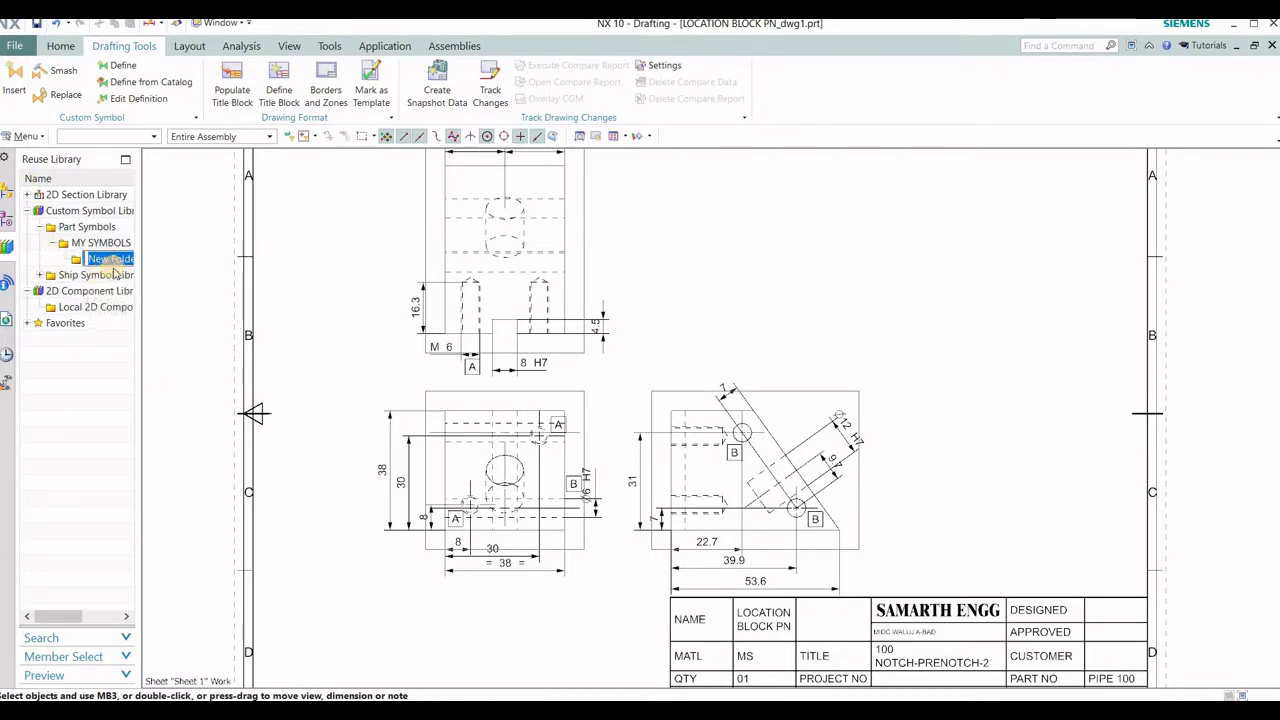
pyautogui.write('DOWEL')
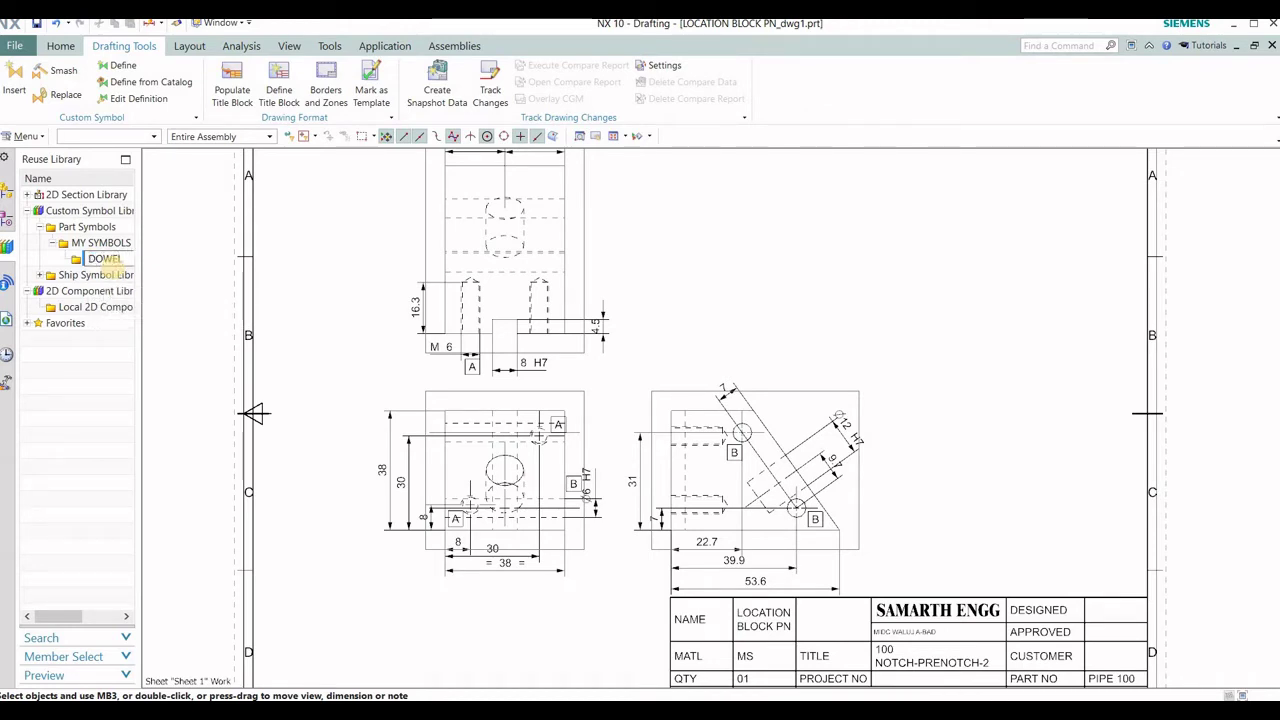
pyautogui.press('Return')
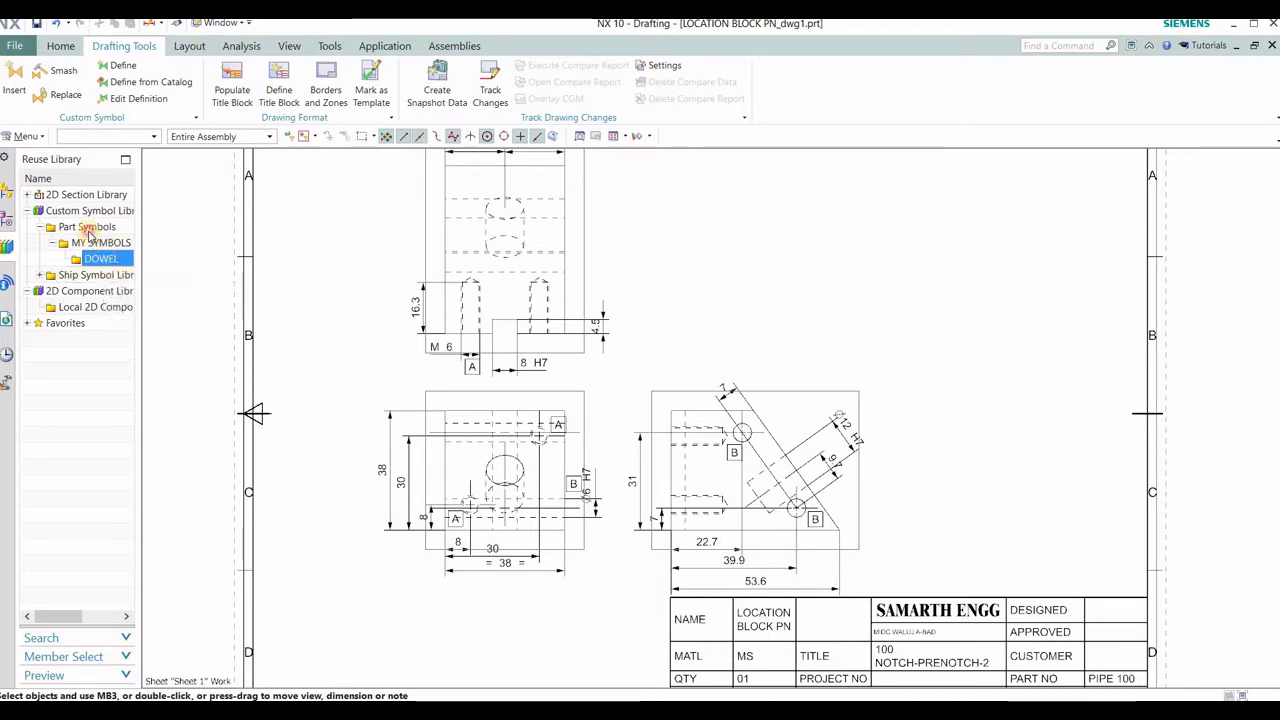
pyautogui.click(88, 228)
# With DOWEL selected, sketch a circle of diameter 10 to the right of the top view
pyautogui.click(100, 260)
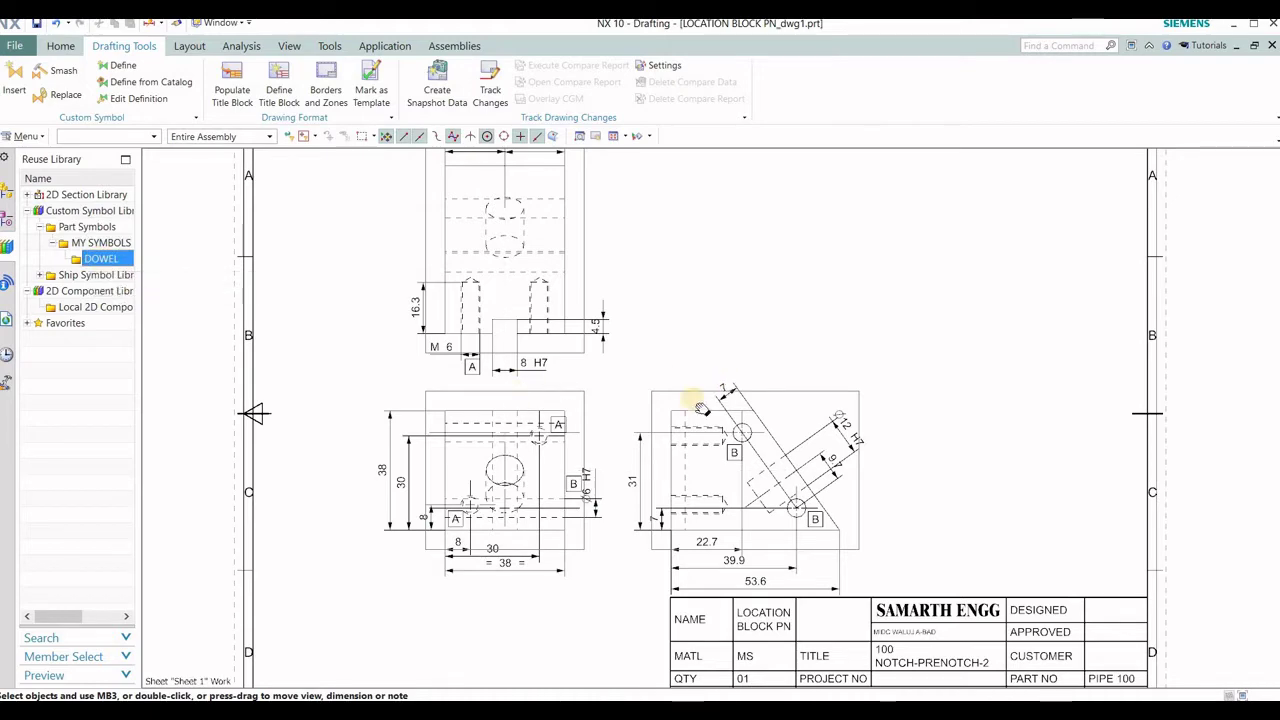
pyautogui.keyDown('shift'); pyautogui.moveTo(686, 414); pyautogui.dragTo(638, 498, button='middle'); pyautogui.keyUp('shift')
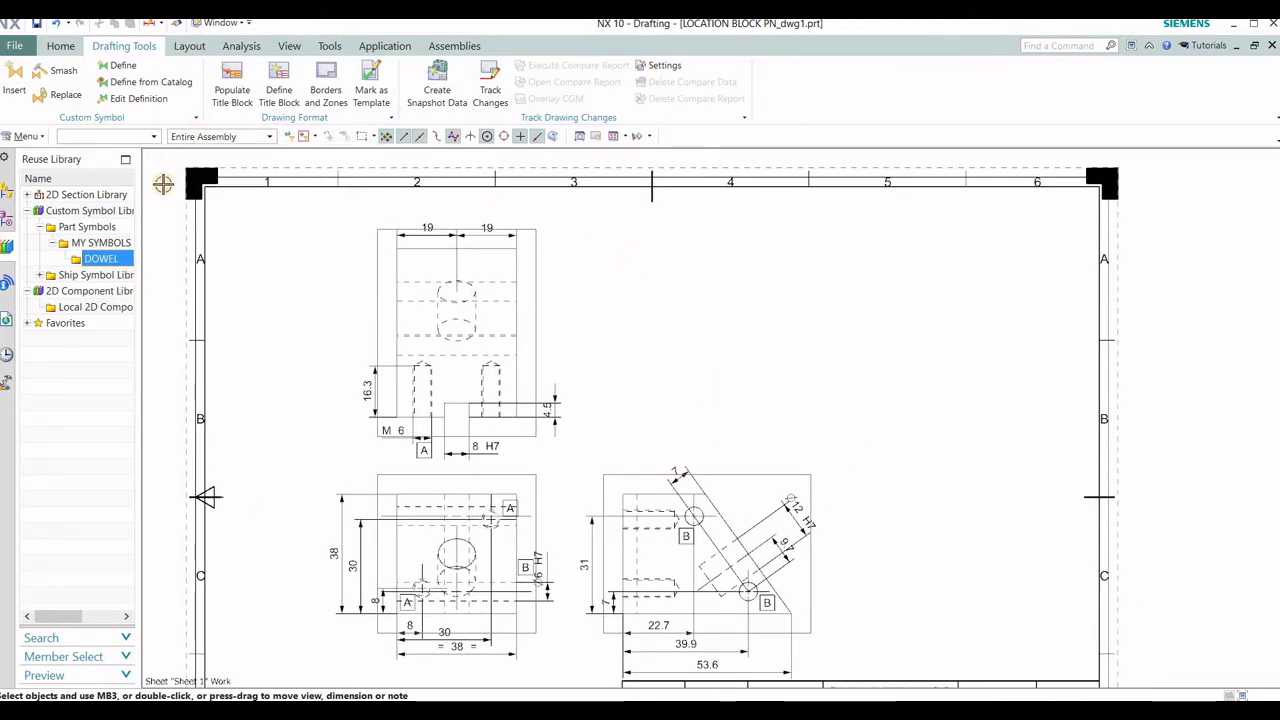
pyautogui.click(60, 46)
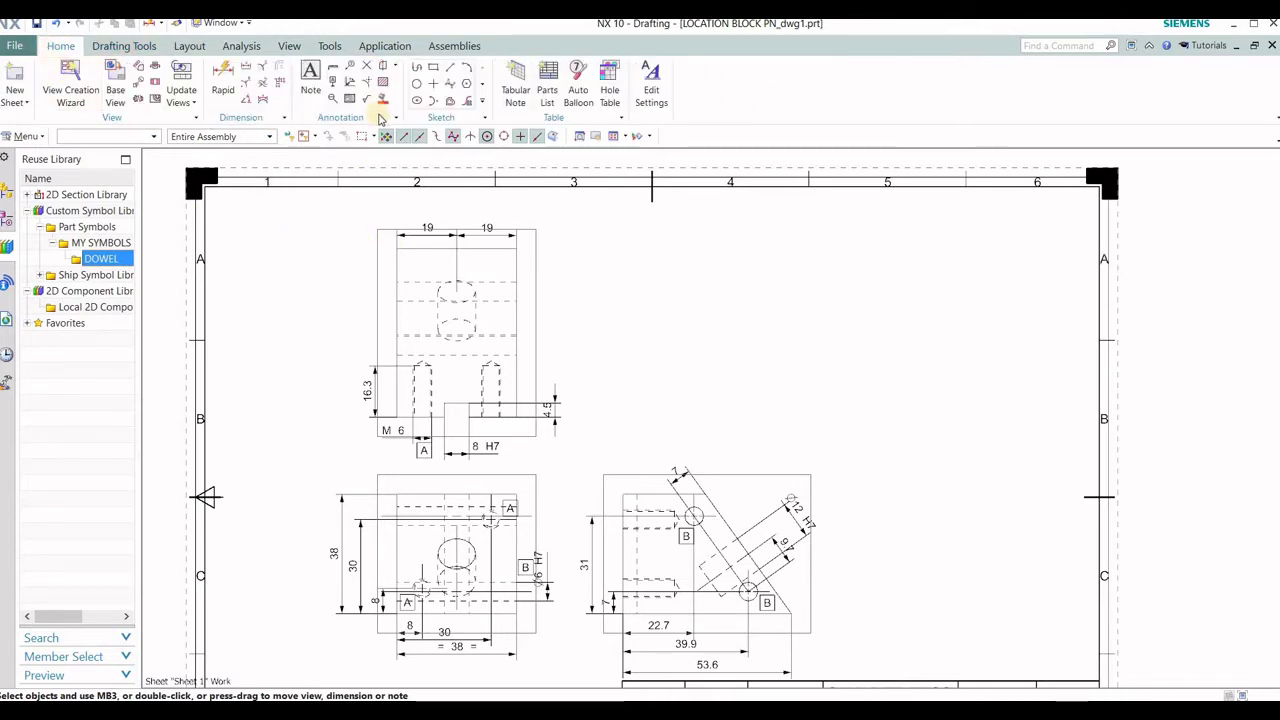
pyautogui.click(466, 83)
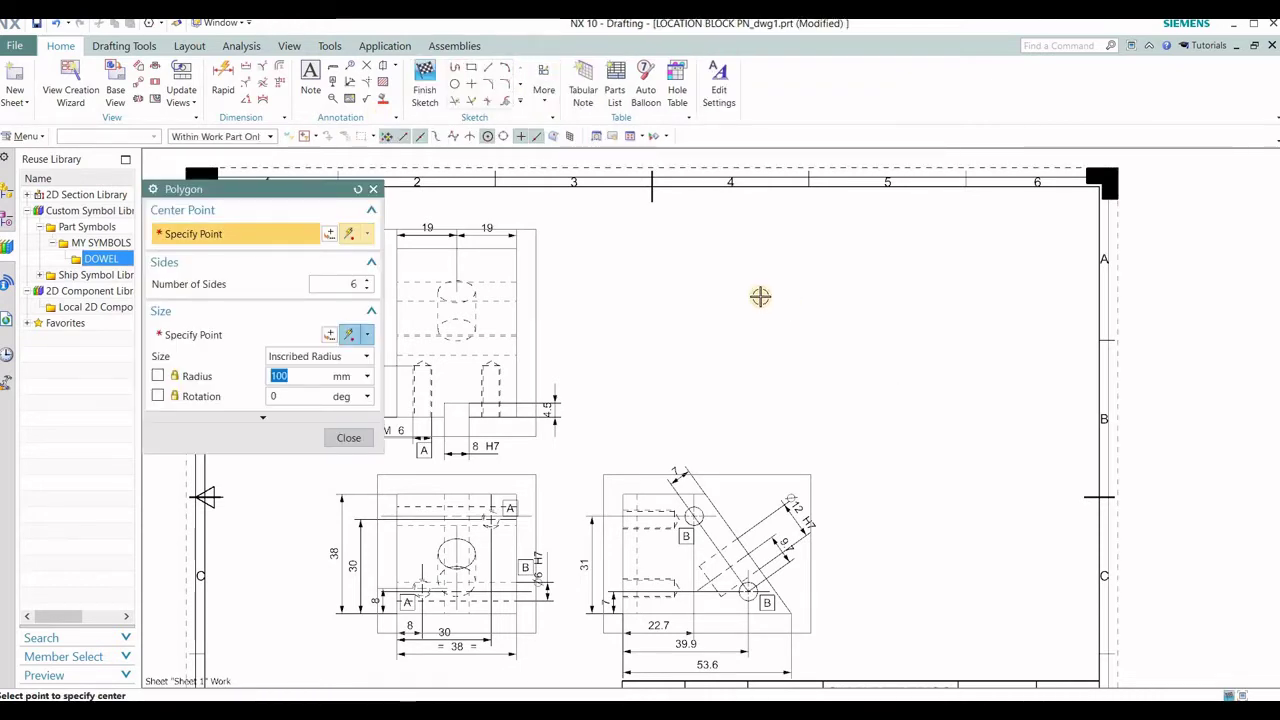
pyautogui.click(368, 441)
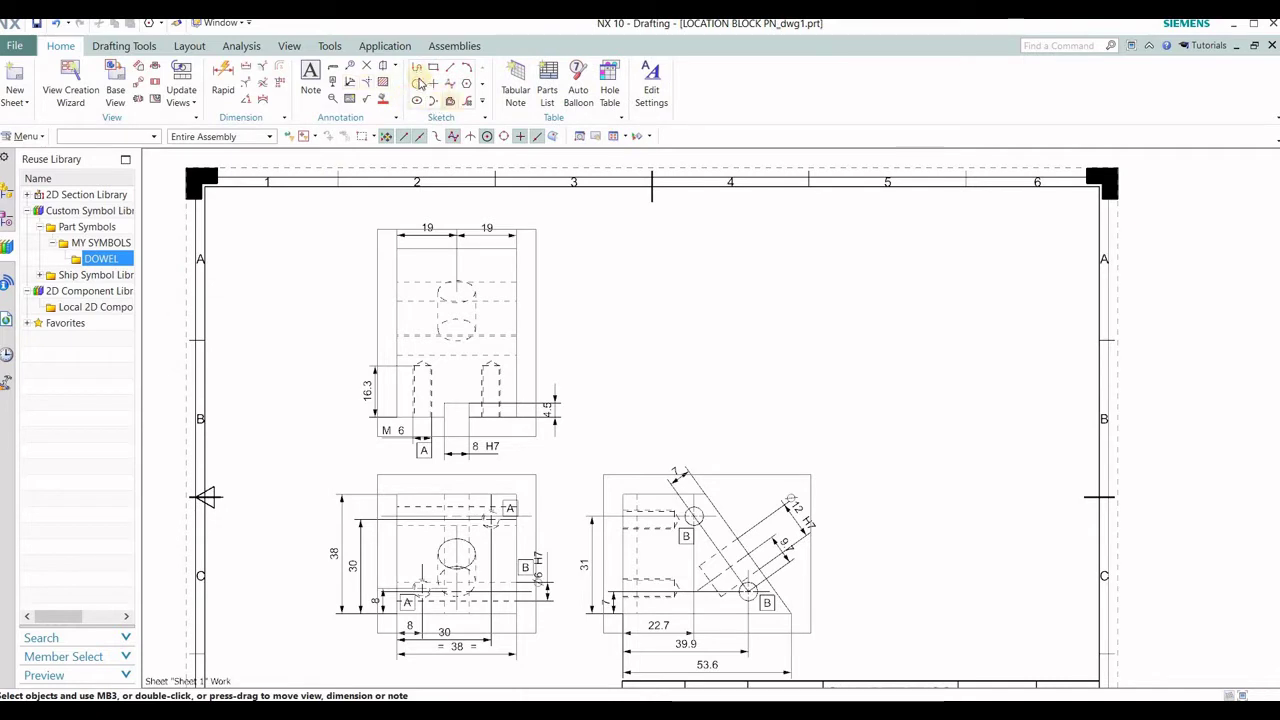
pyautogui.click(432, 87)
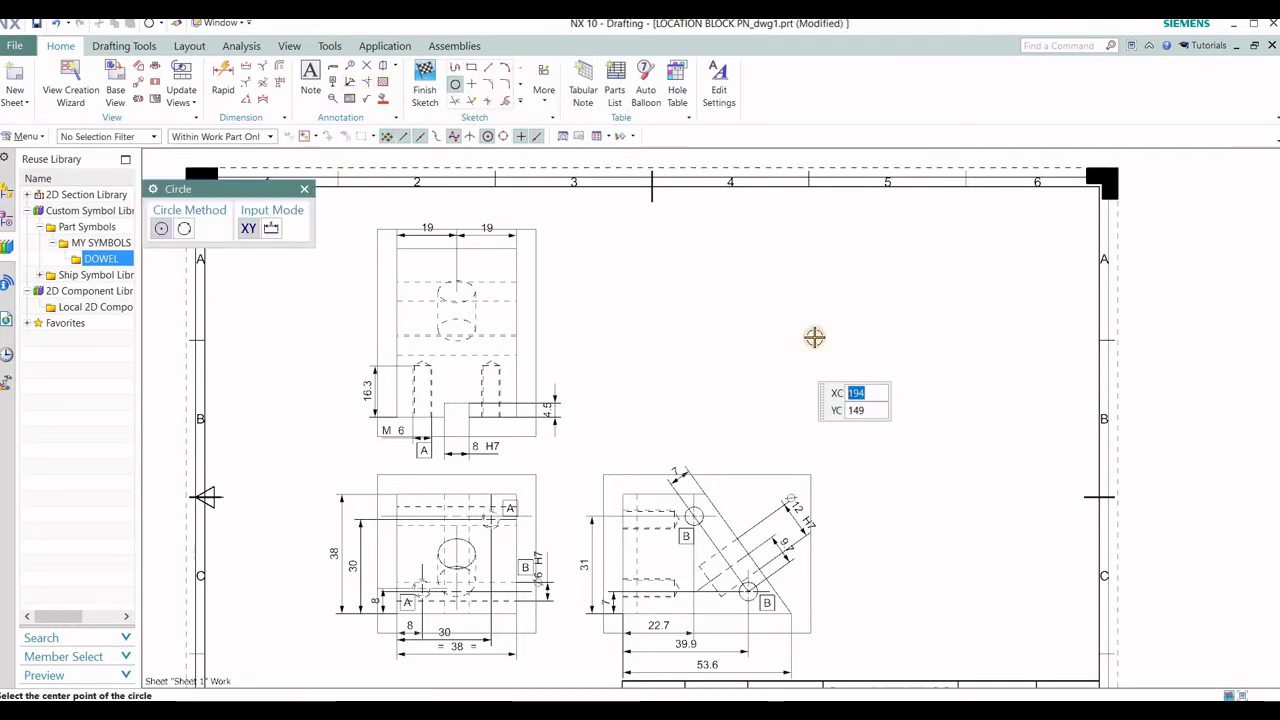
pyautogui.click(796, 359)
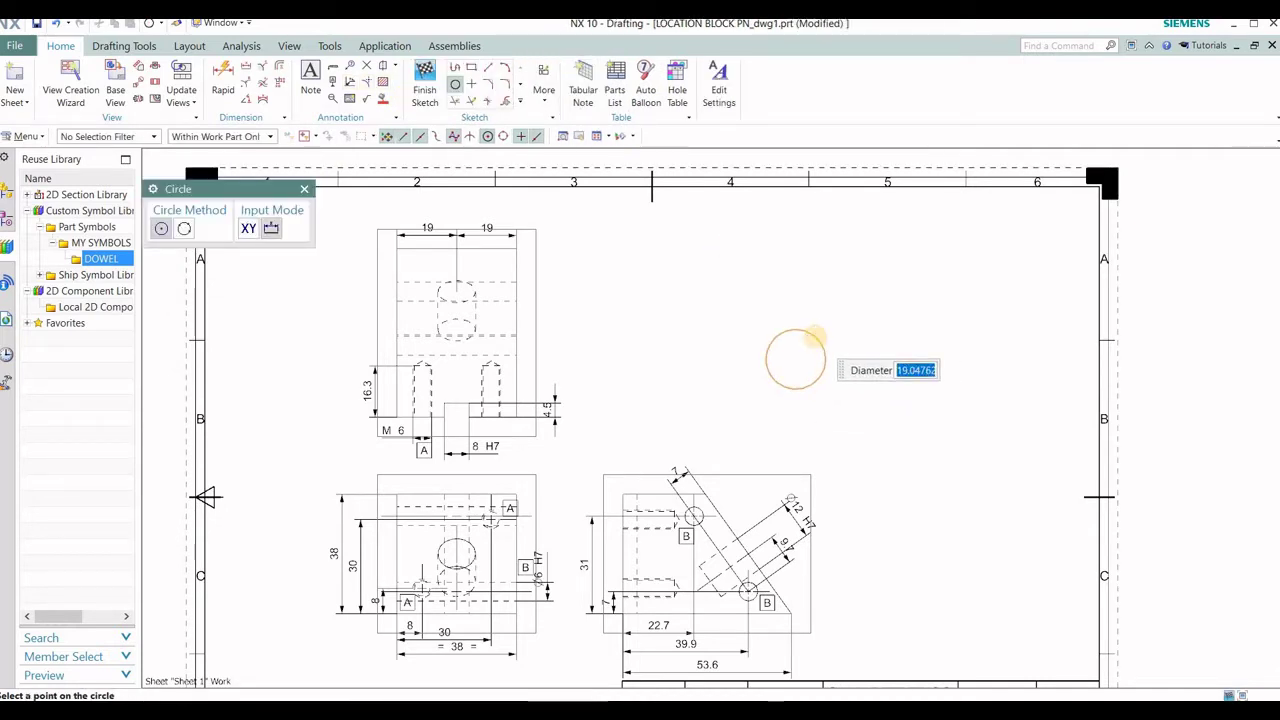
pyautogui.write('10')
pyautogui.press('Return')
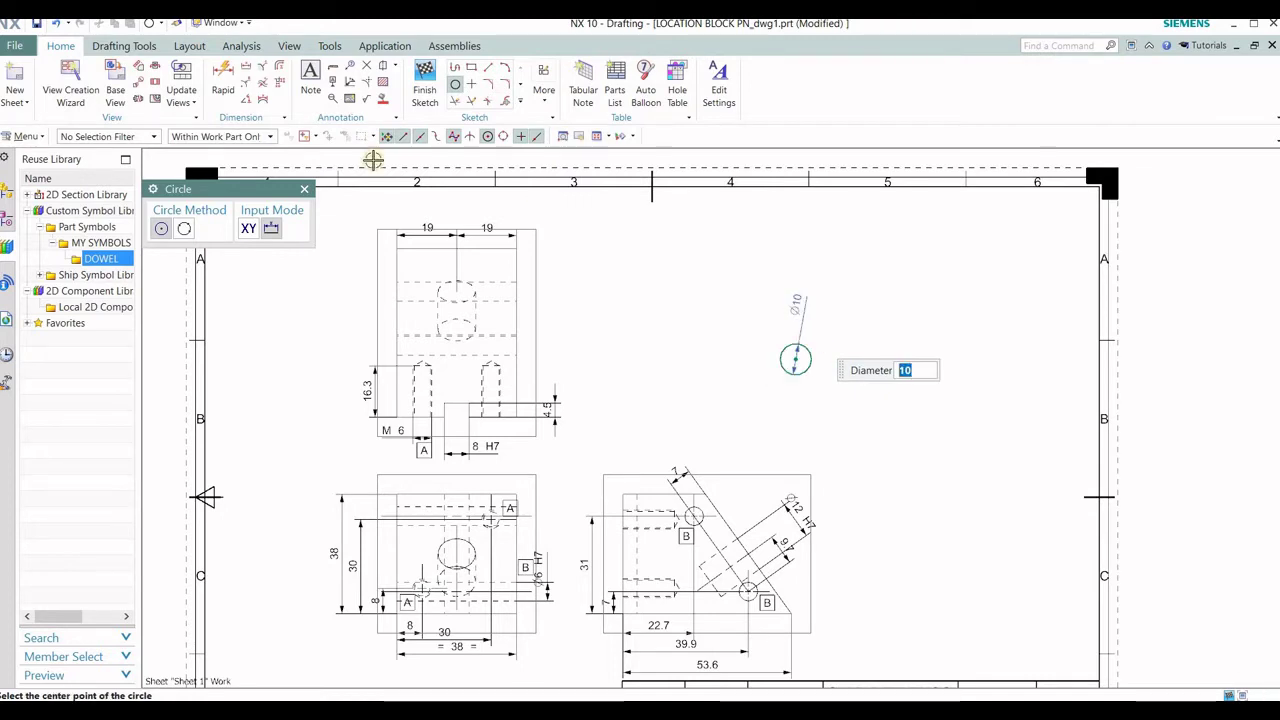
# Draw a vertical and a horizontal line from the circle's centre
pyautogui.click(307, 190)
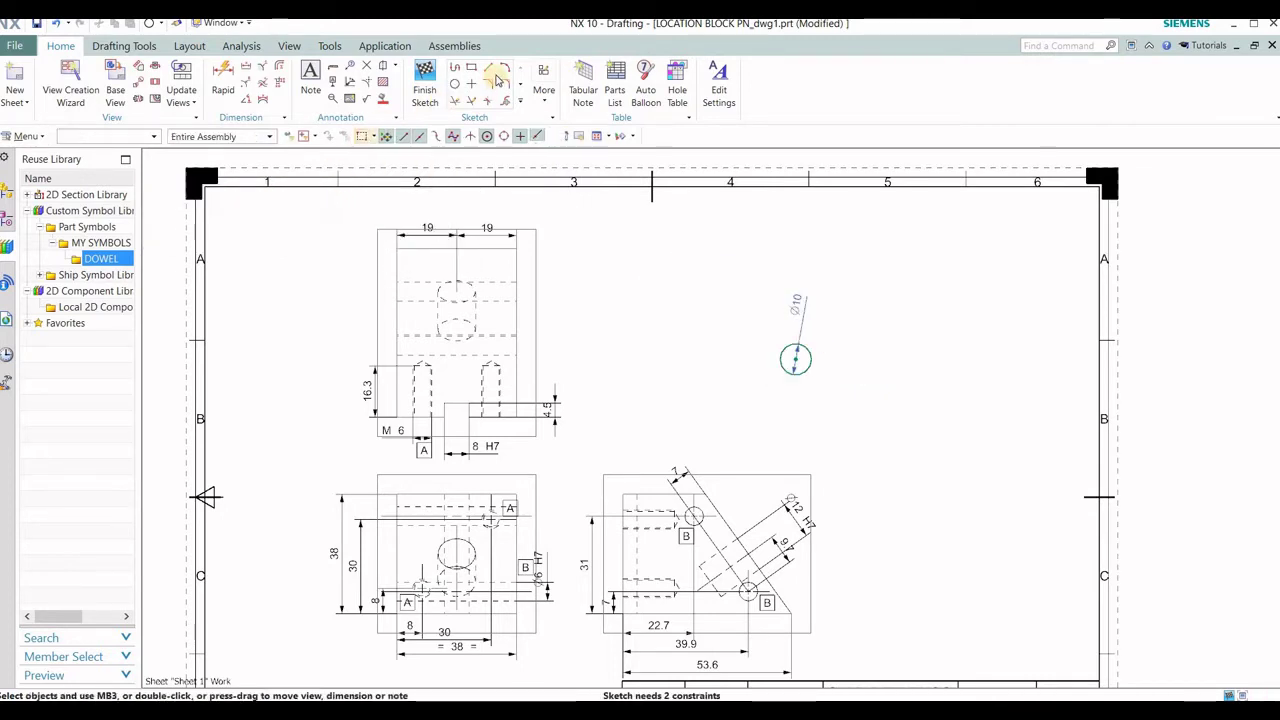
pyautogui.click(488, 67)
pyautogui.scroll(5, 794, 357)
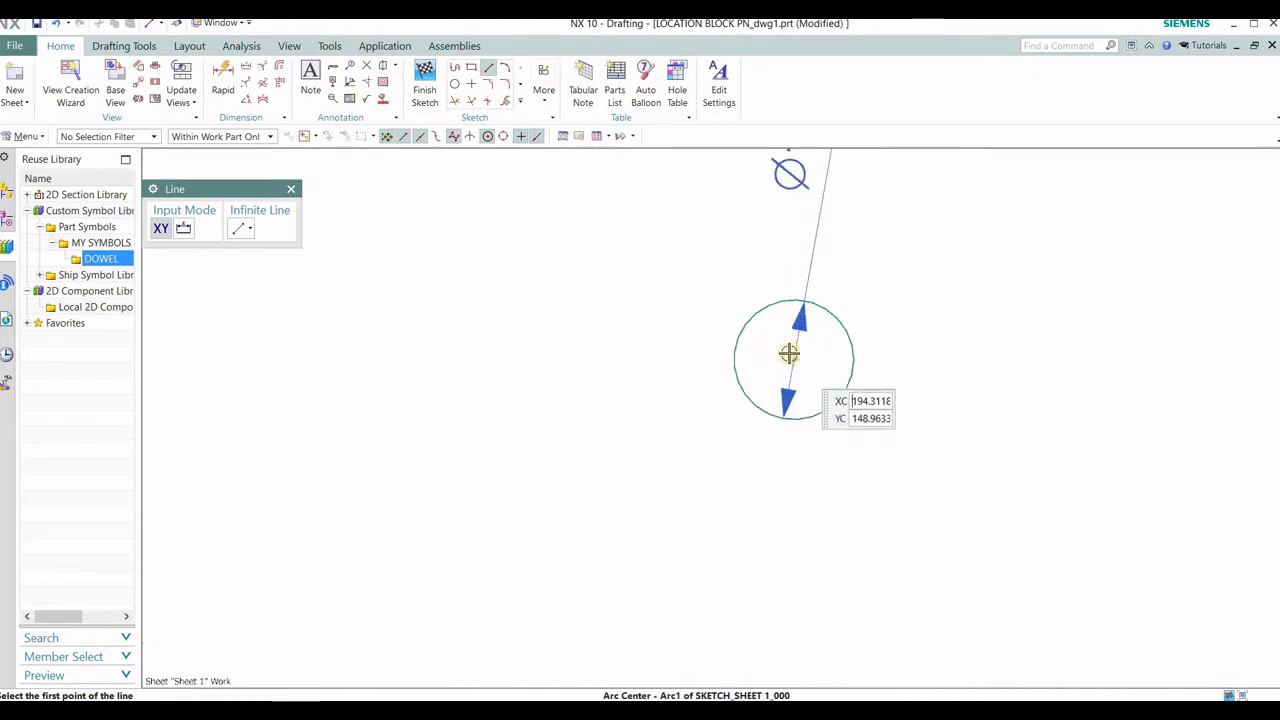
pyautogui.scroll(1, 790, 356)
pyautogui.click(791, 239)
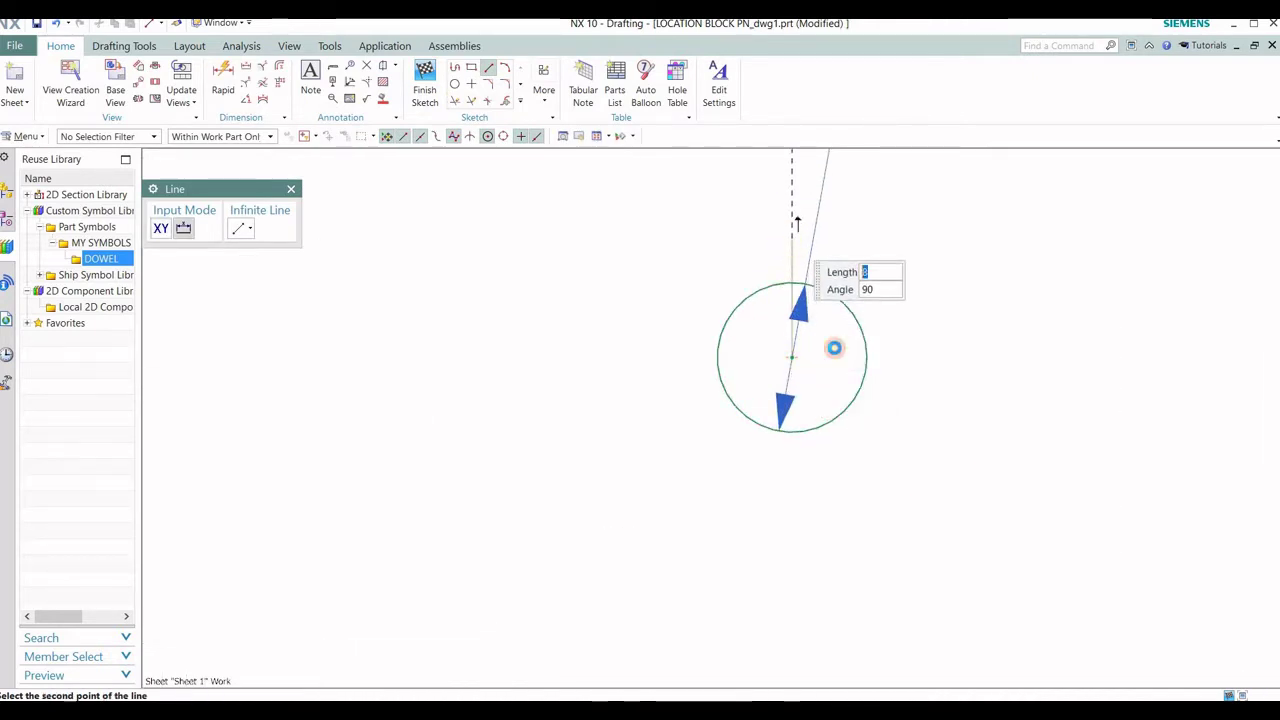
pyautogui.click(792, 359)
pyautogui.click(792, 358)
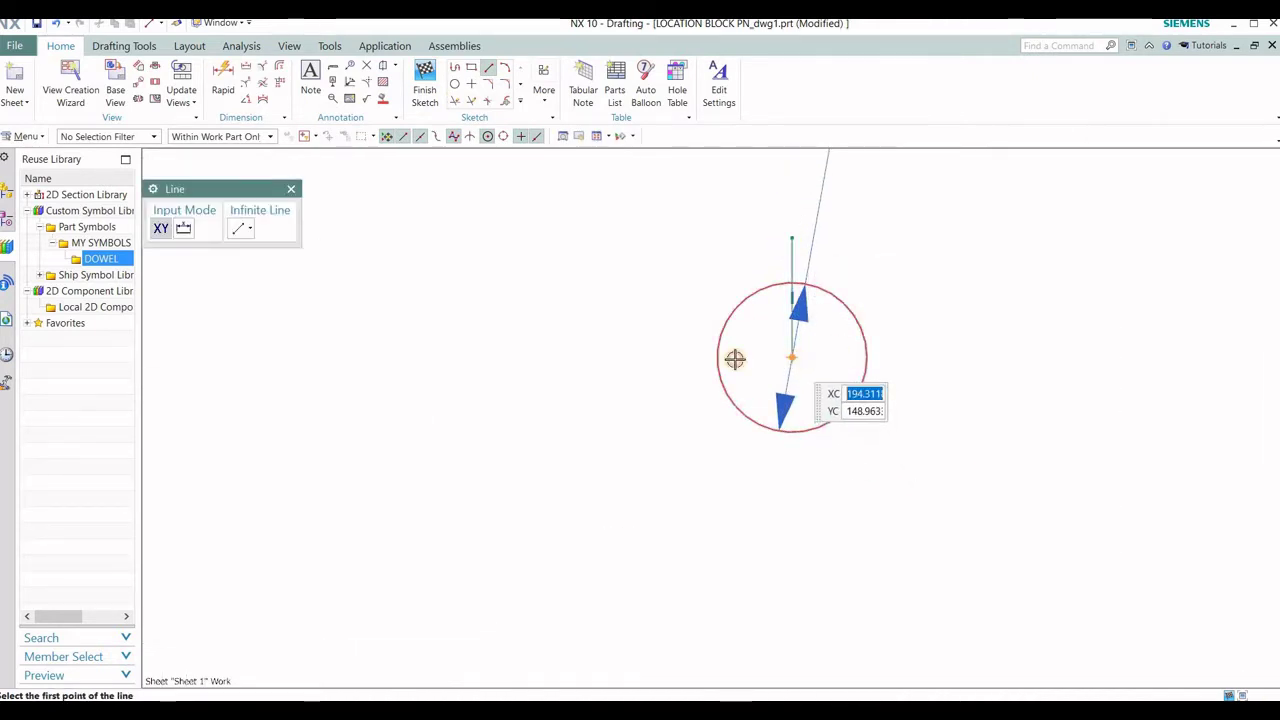
pyautogui.click(680, 357)
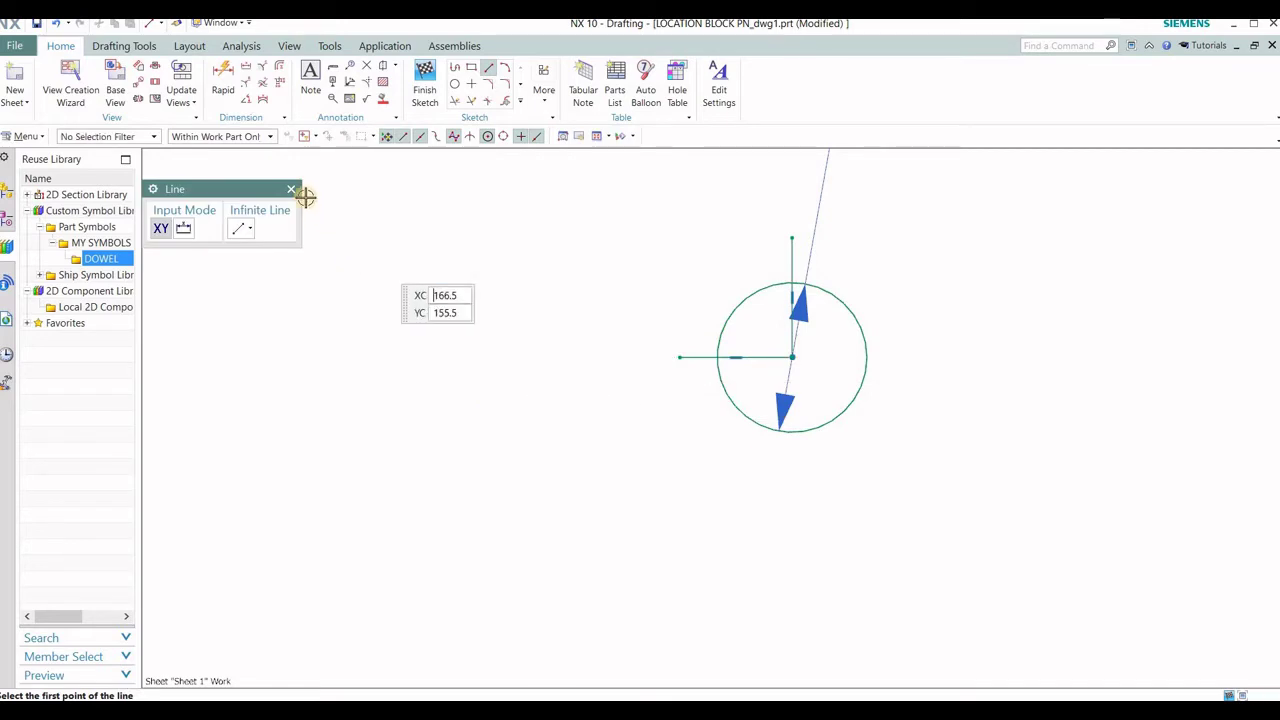
pyautogui.press('Escape')
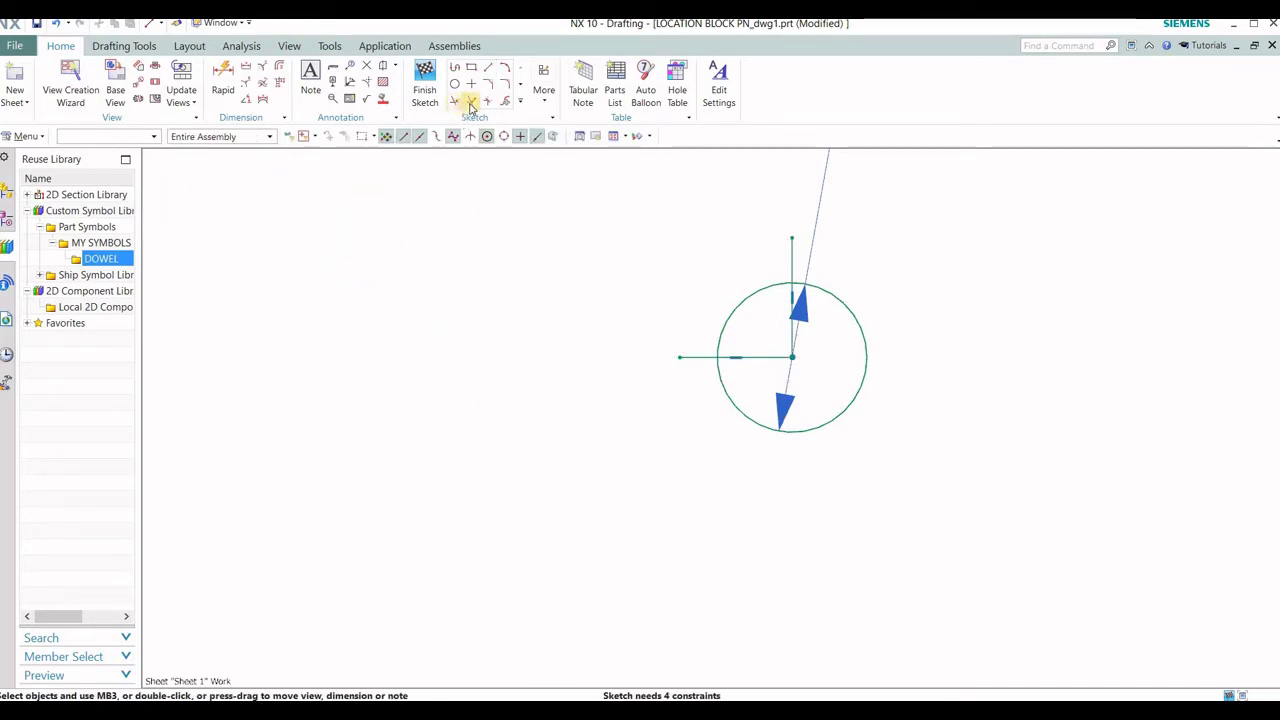
# Extend and trim both lines to the circle edge, and delete the Ø10 dimension
pyautogui.press('e')
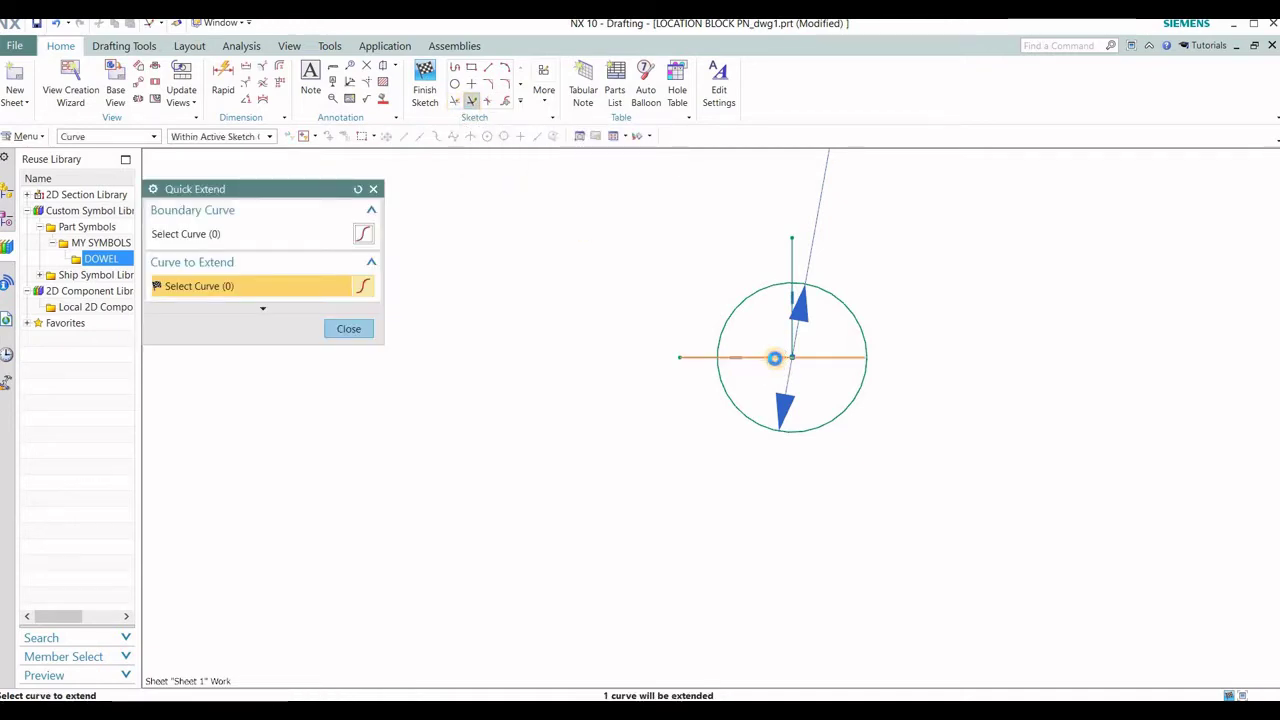
pyautogui.click(348, 328)
pyautogui.click(456, 101)
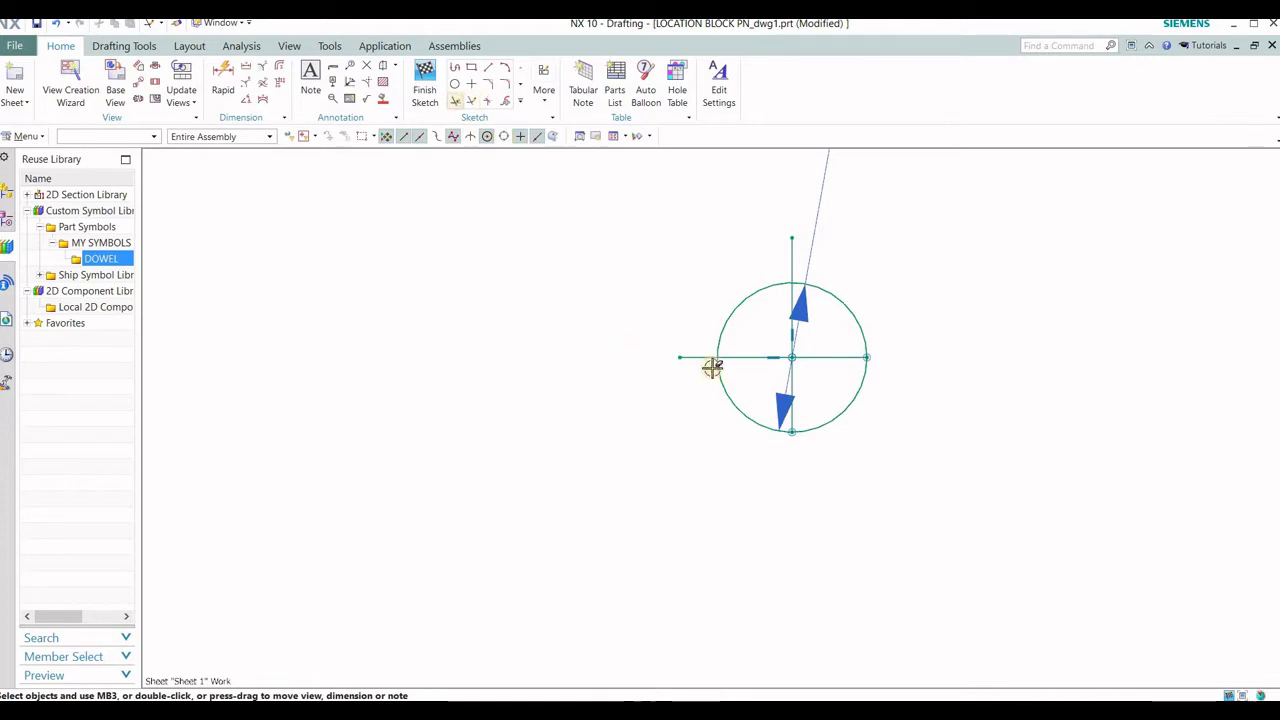
pyautogui.click(790, 252)
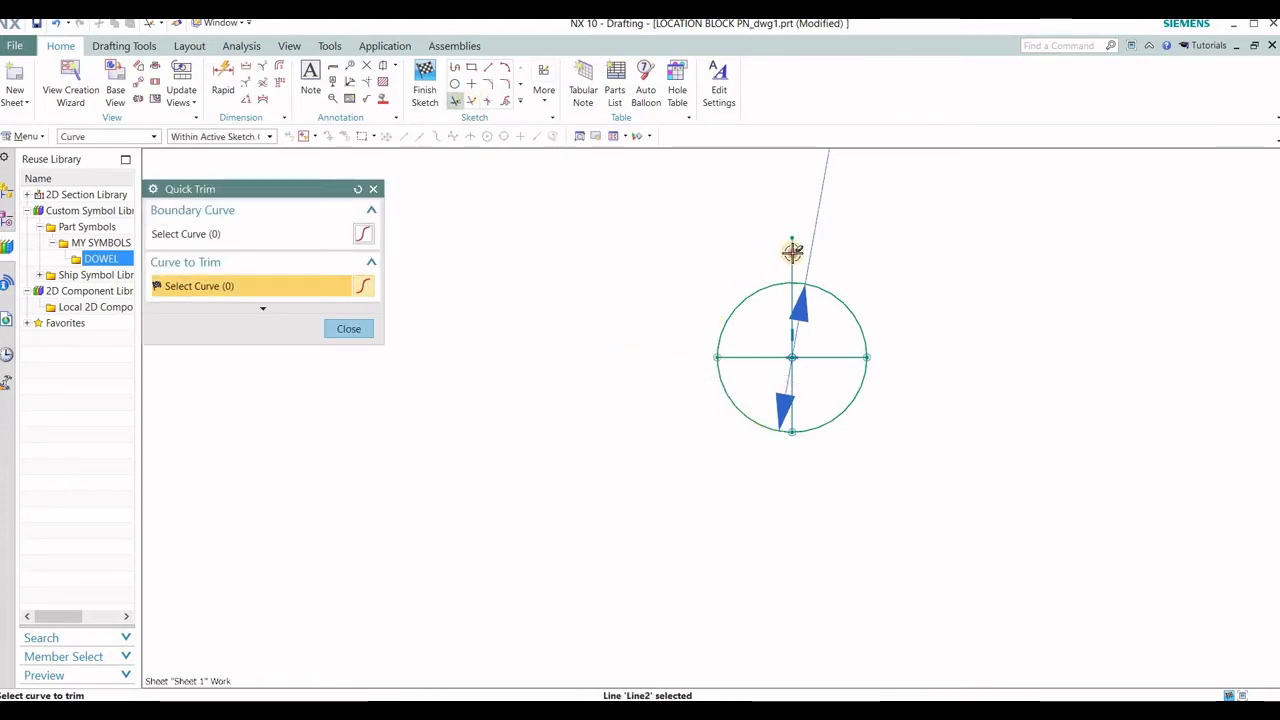
pyautogui.click(348, 328)
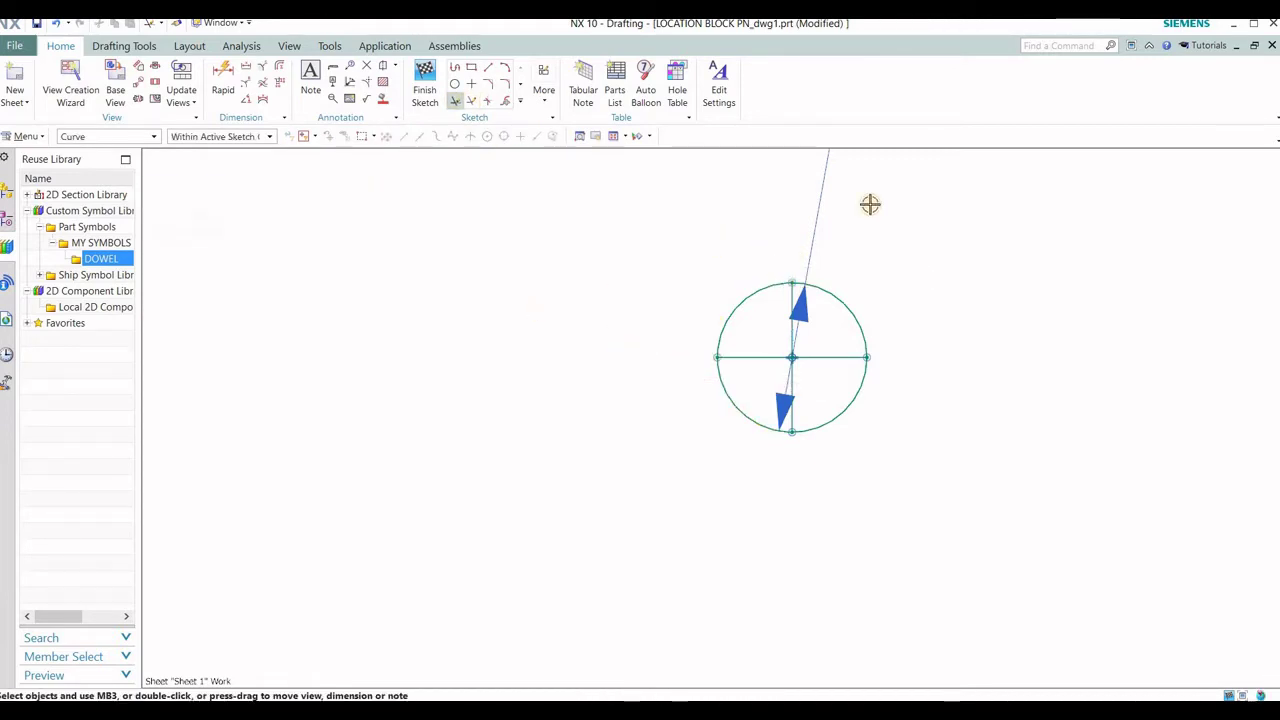
pyautogui.click(818, 204)
pyautogui.press('Delete')
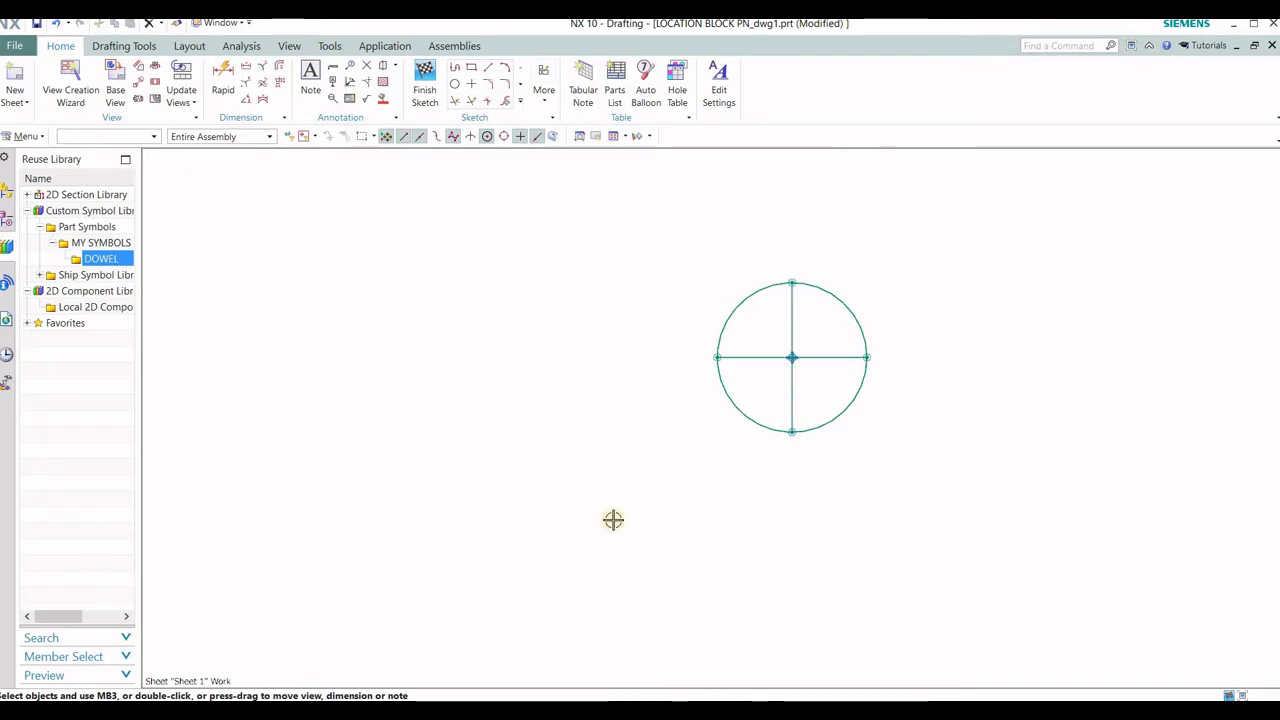
pyautogui.scroll(-1, 616, 522)
# Solid-fill the upper-left and lower-right quarters of the circle with Area Fill
pyautogui.scroll(3, 738, 403)
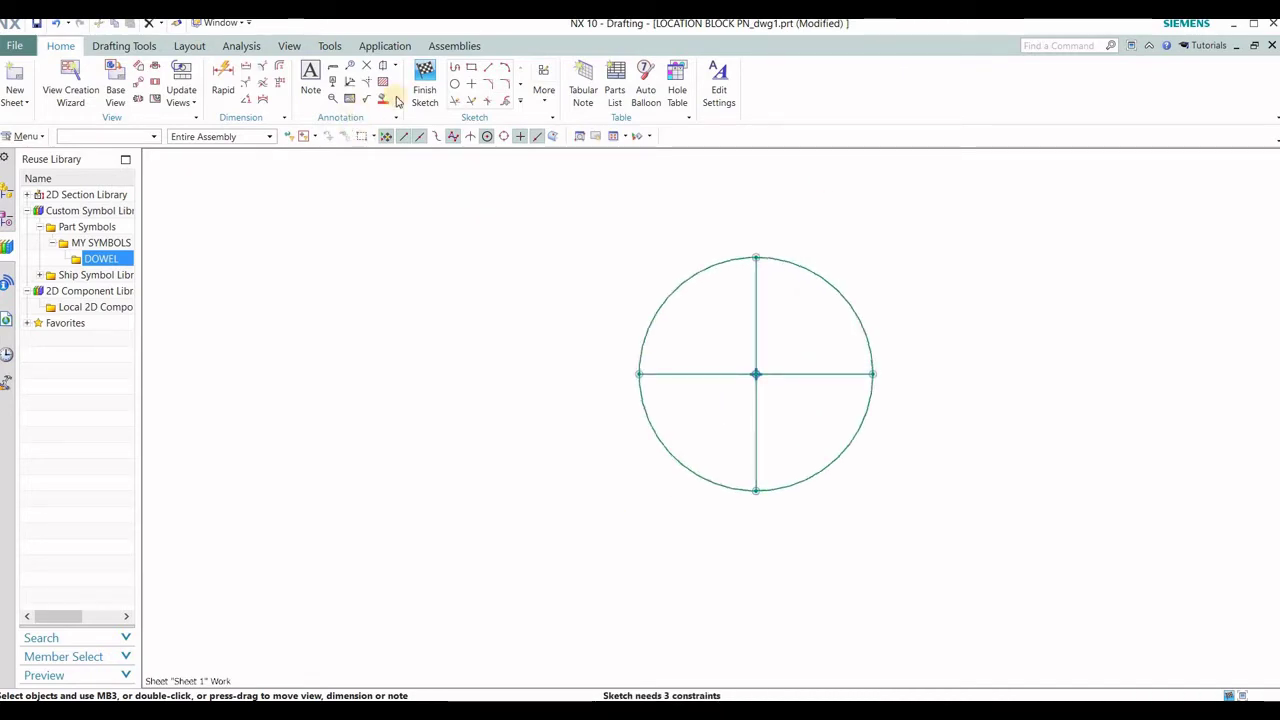
pyautogui.click(384, 101)
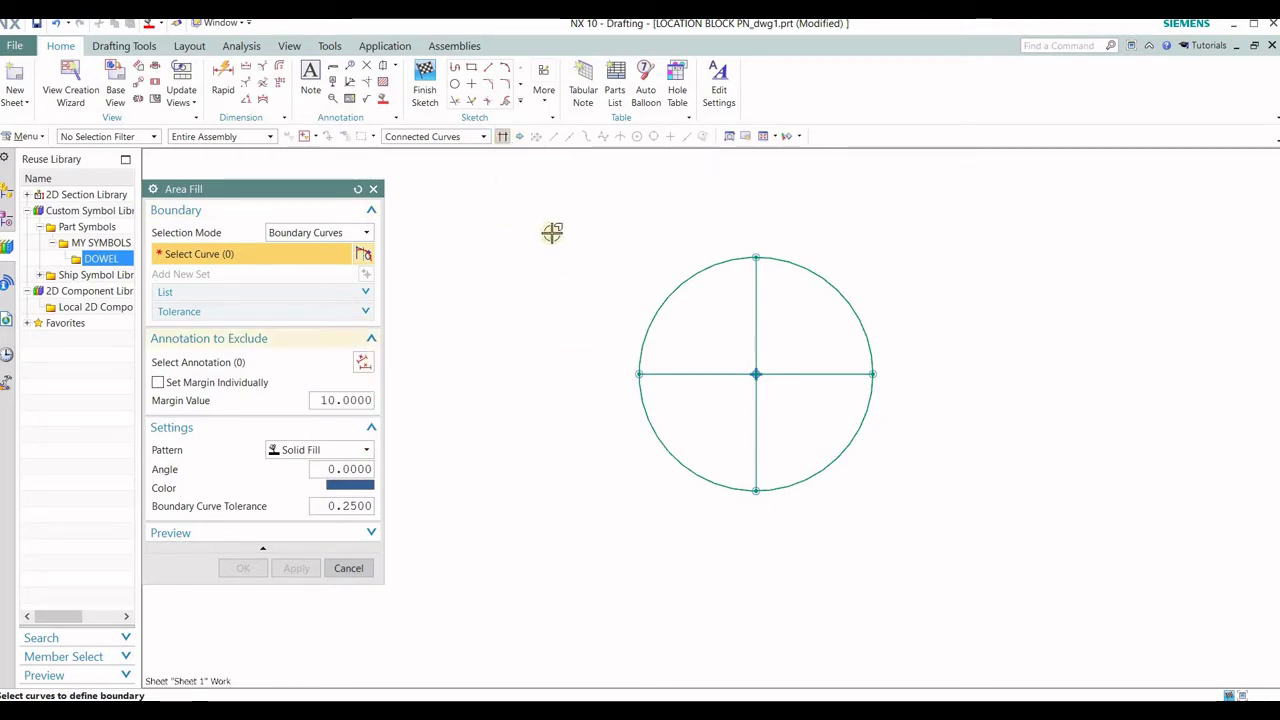
pyautogui.click(666, 294)
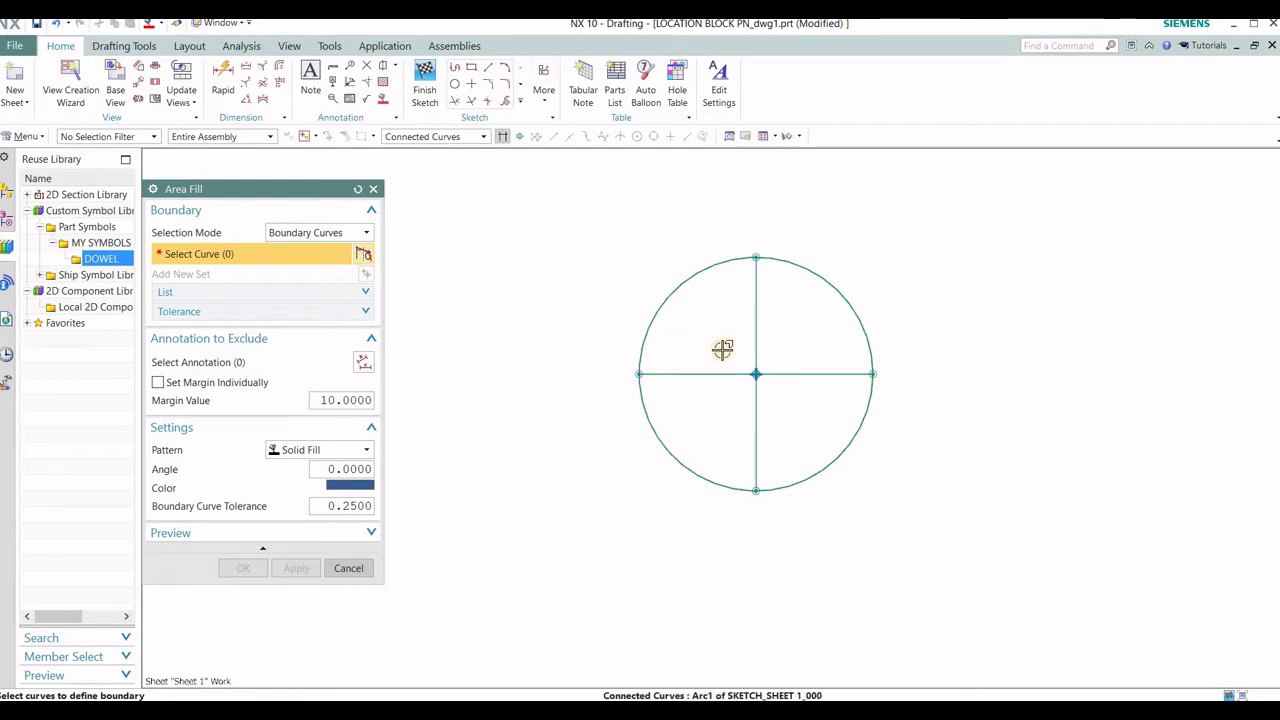
pyautogui.click(706, 374)
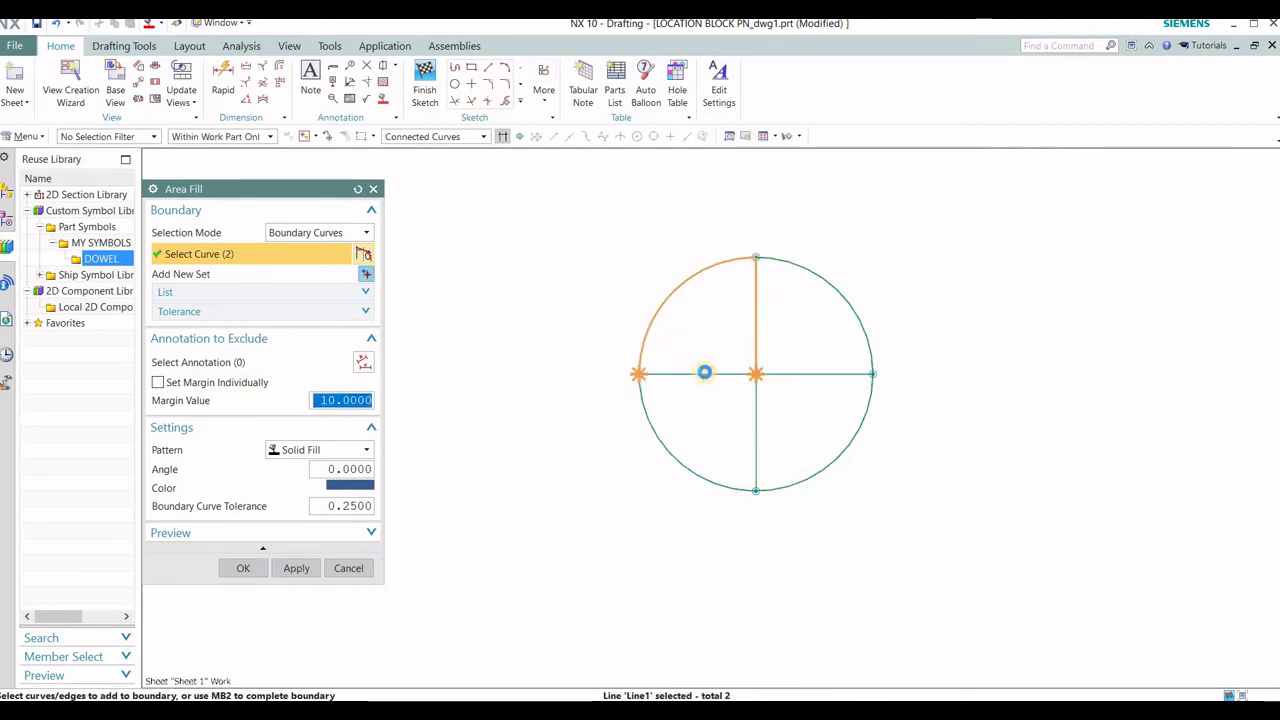
pyautogui.click(295, 567)
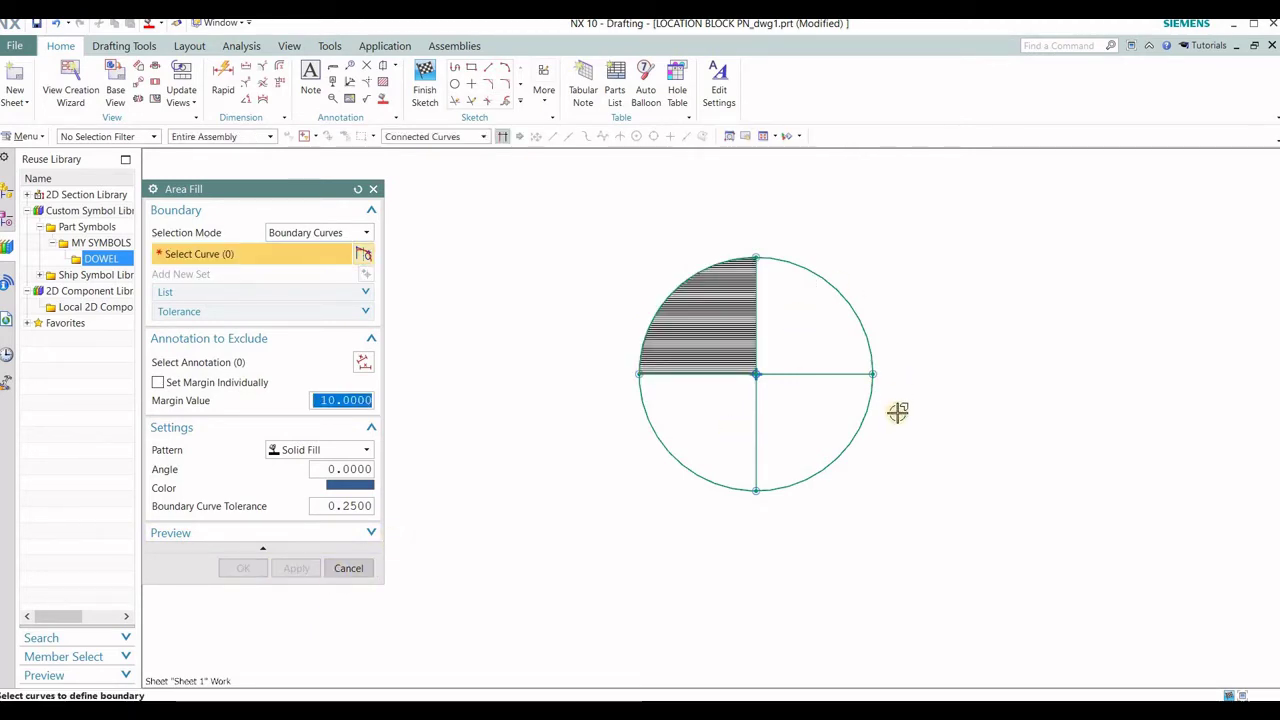
pyautogui.click(843, 404)
pyautogui.click(843, 377)
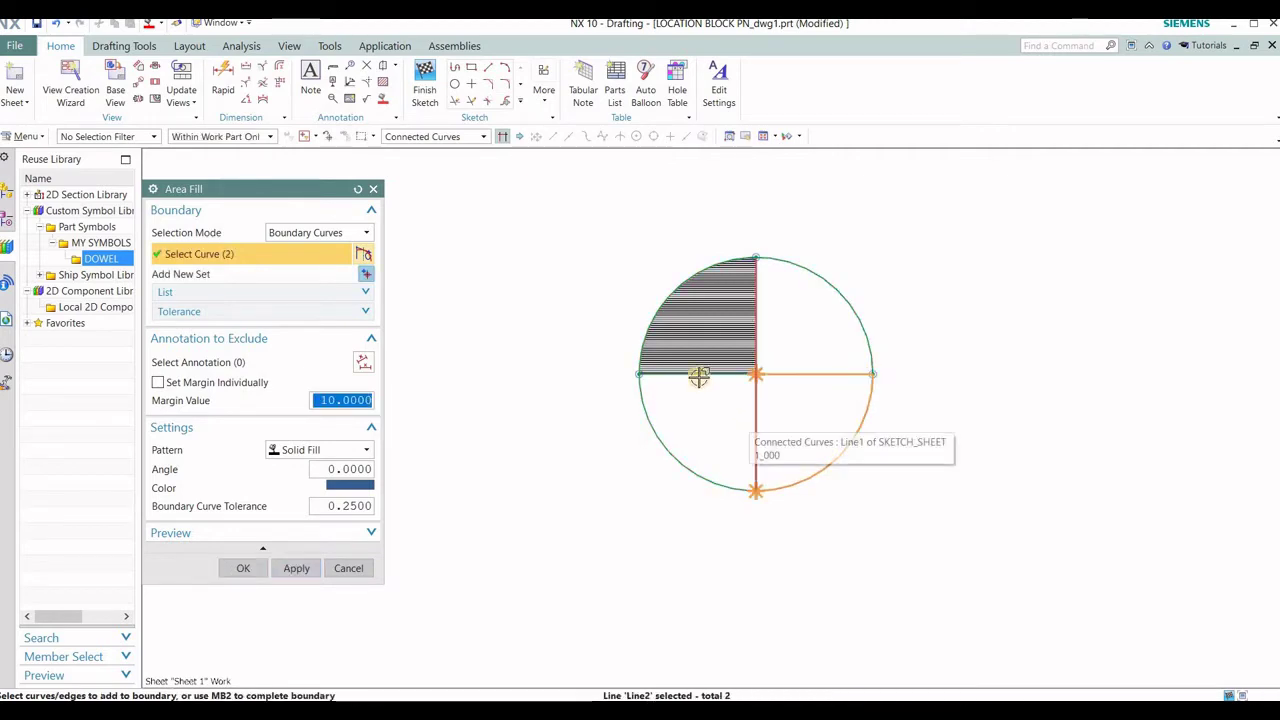
pyautogui.click(760, 417)
pyautogui.click(290, 568)
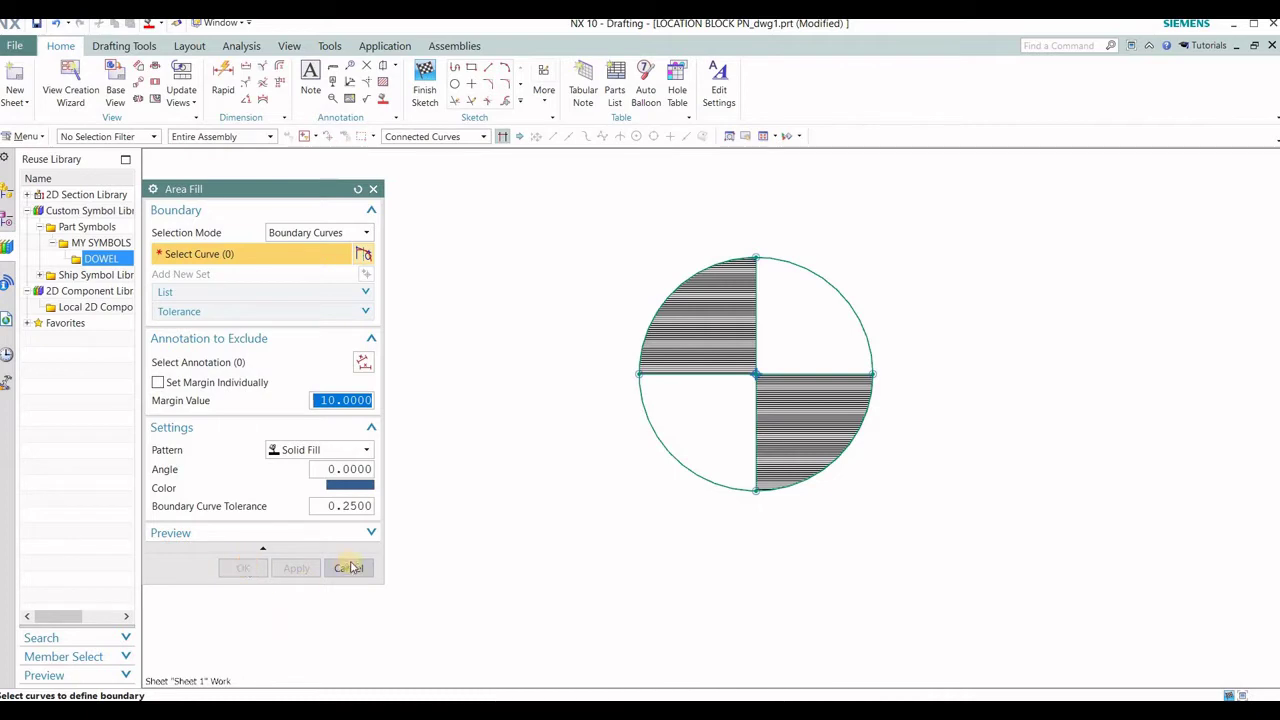
pyautogui.click(350, 568)
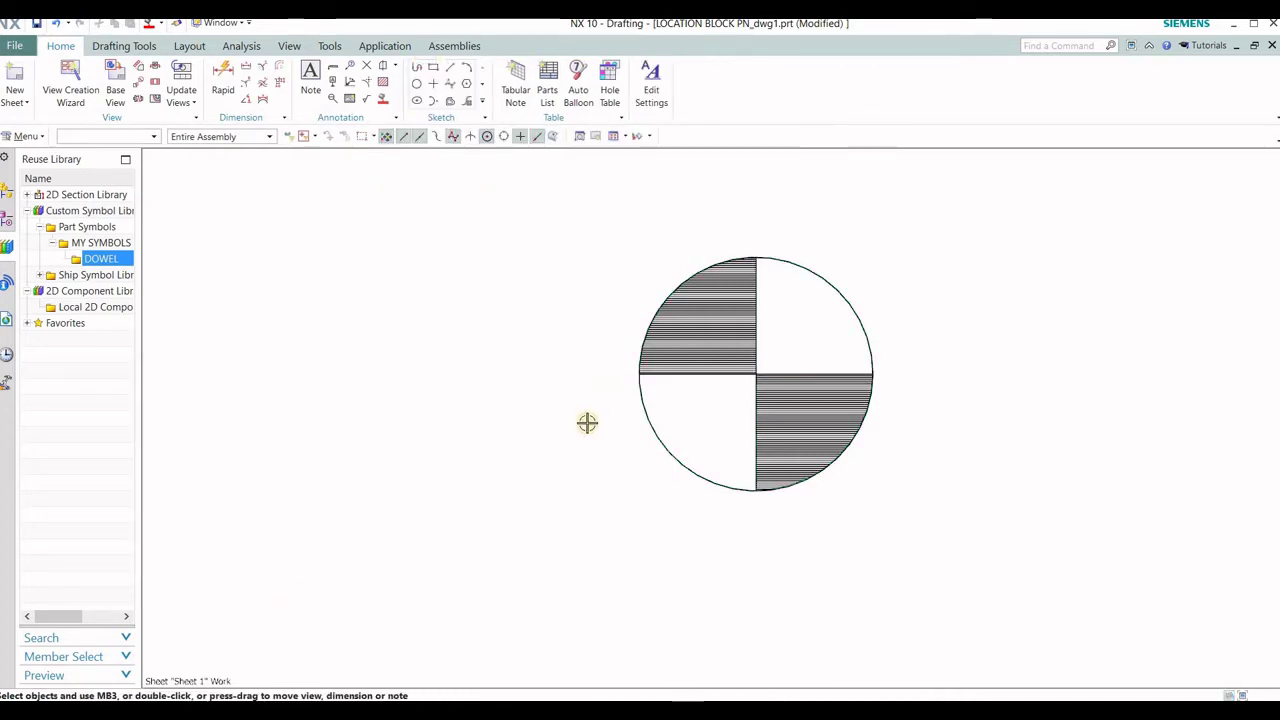
# Define a custom symbol named DOWEL10, stored in MY SYMBOLS > DOWEL
pyautogui.scroll(-4, 688, 391)
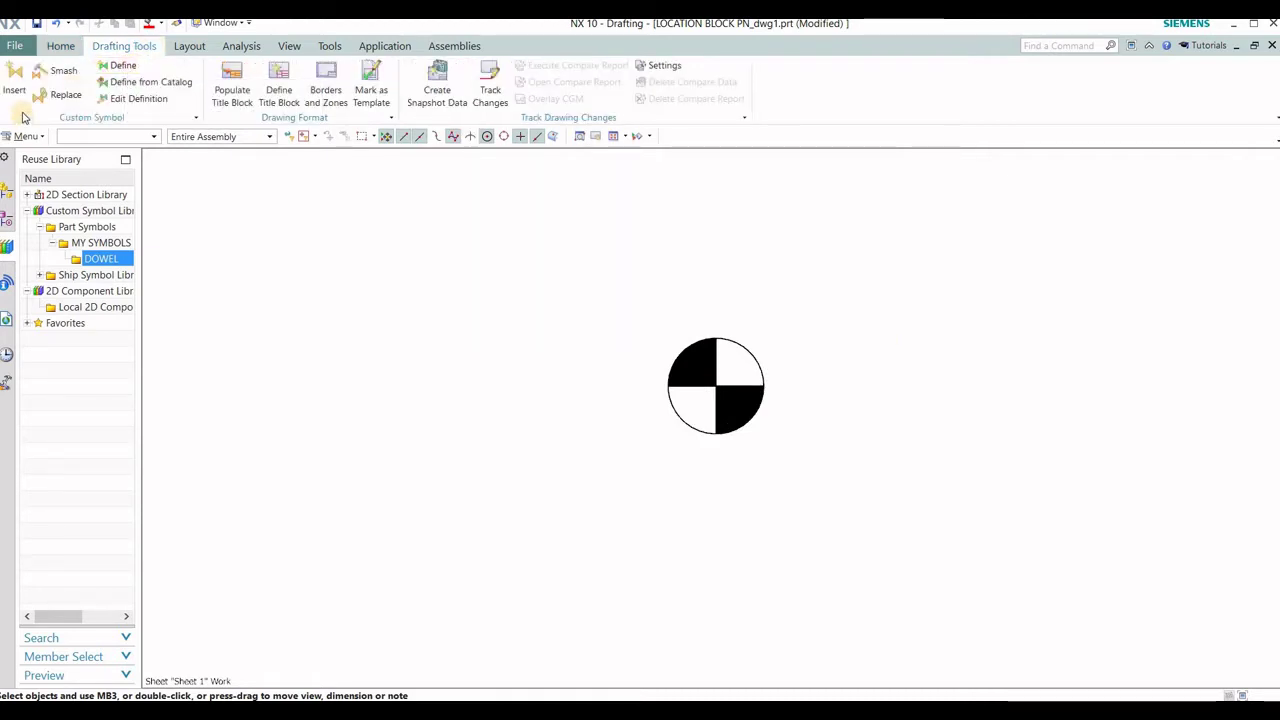
pyautogui.click(118, 70)
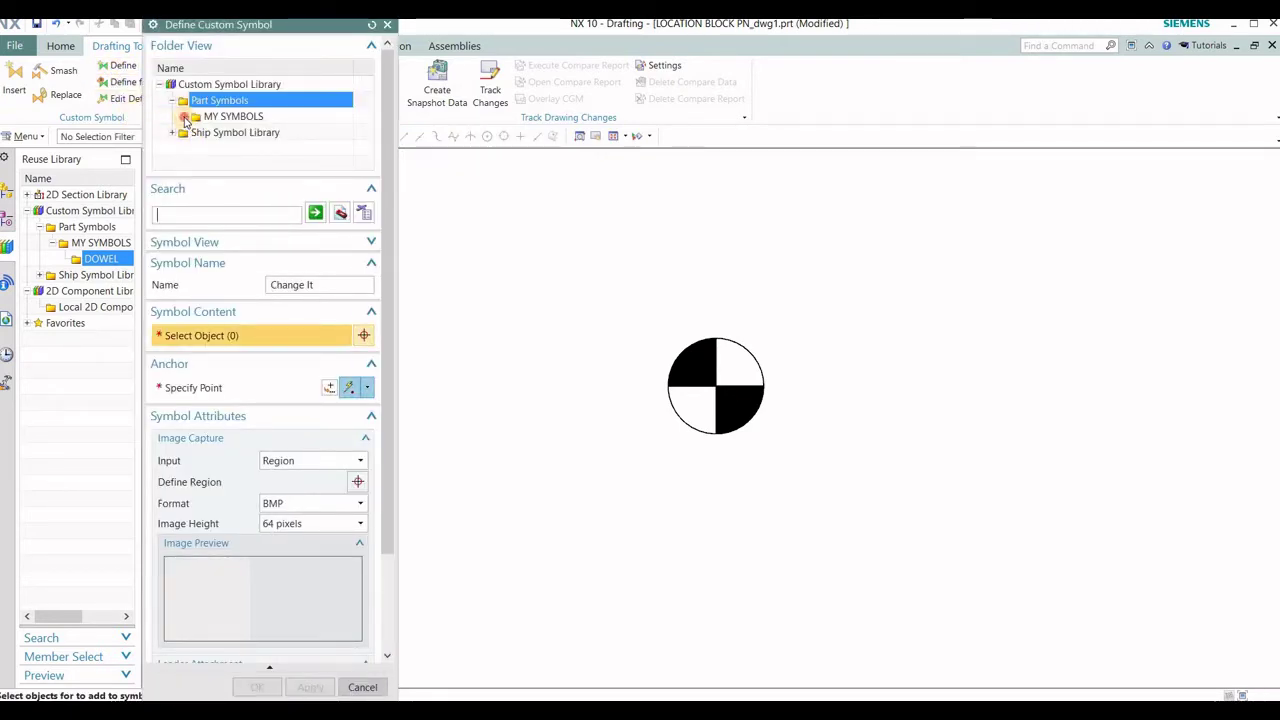
pyautogui.click(185, 118)
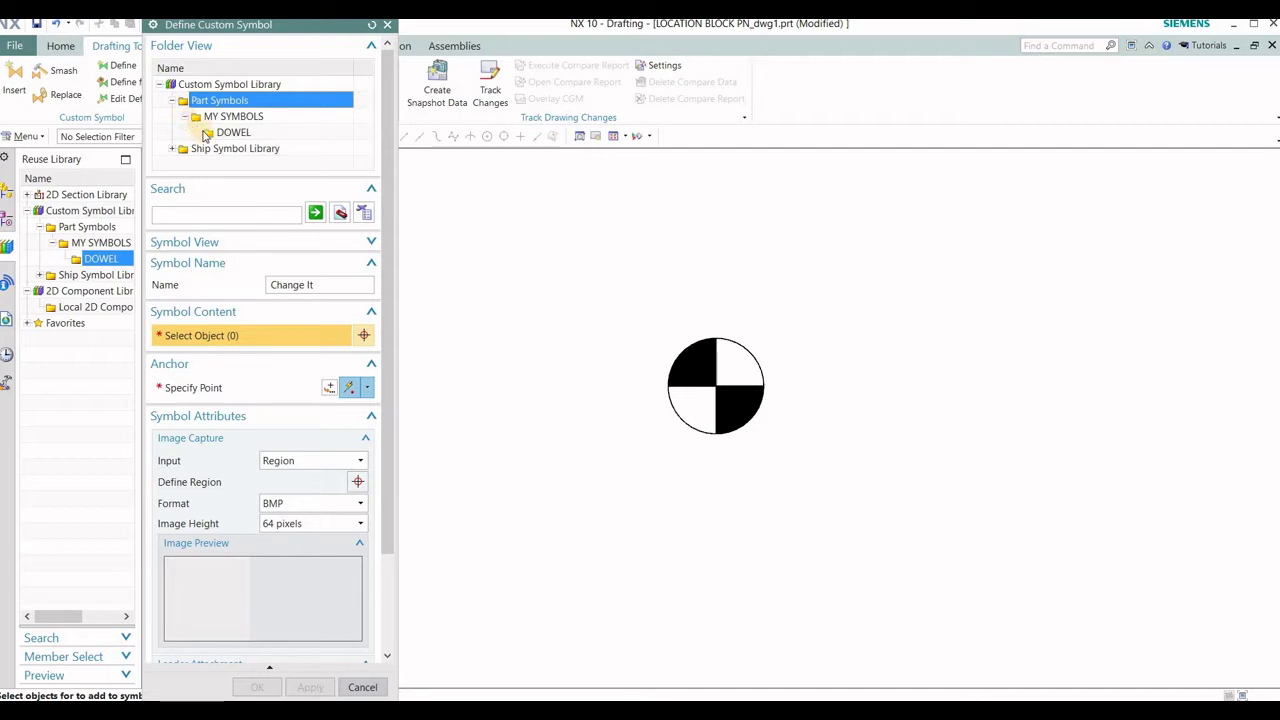
pyautogui.click(226, 137)
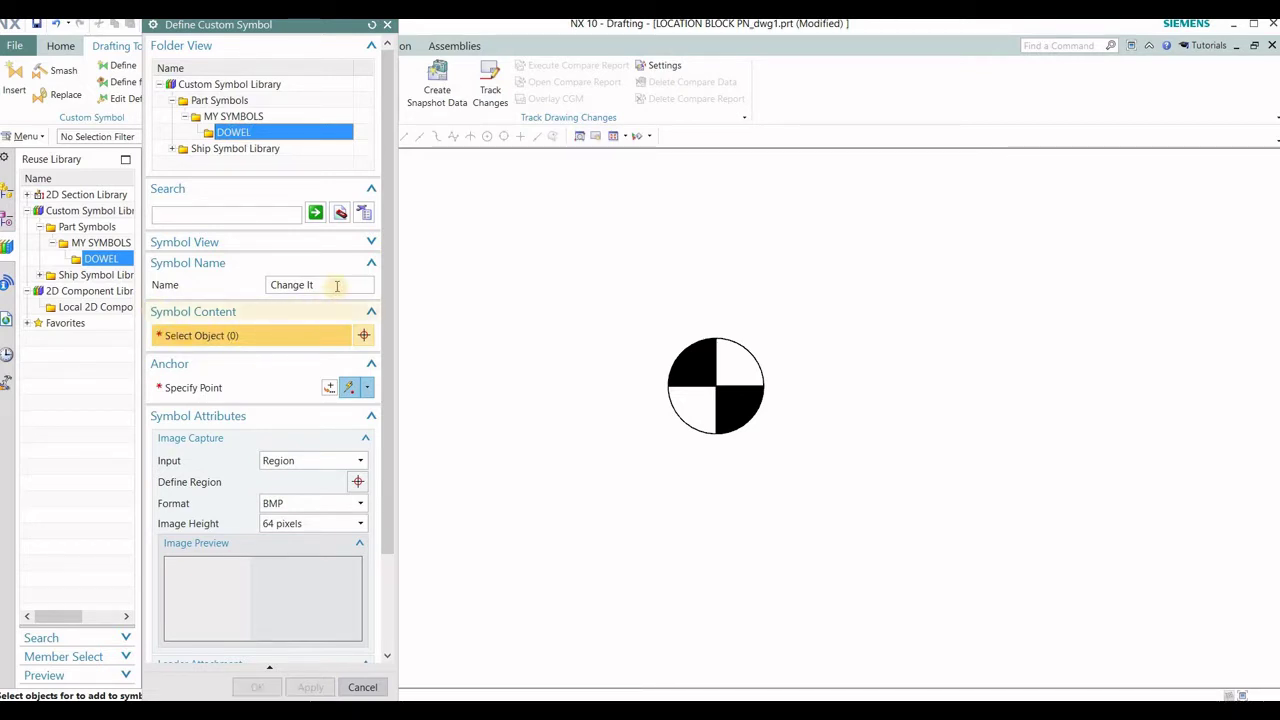
pyautogui.click(237, 286)
pyautogui.write('DOWE')
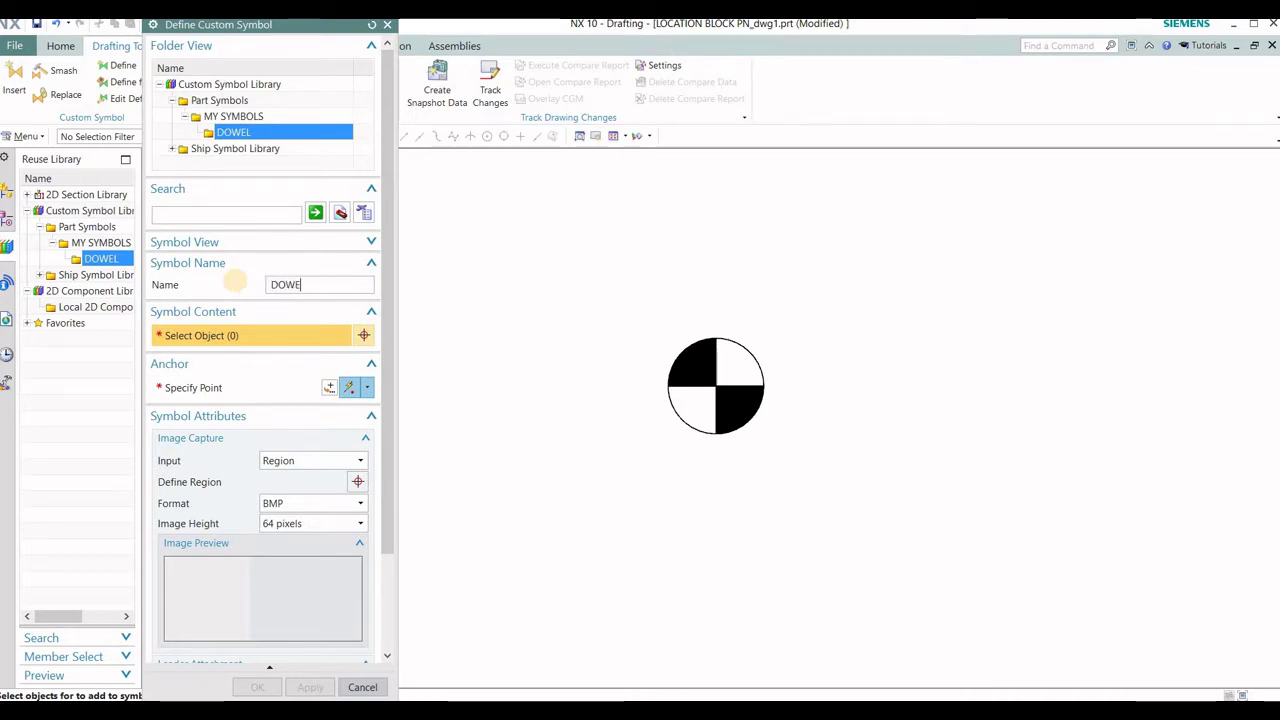
pyautogui.write('L10')
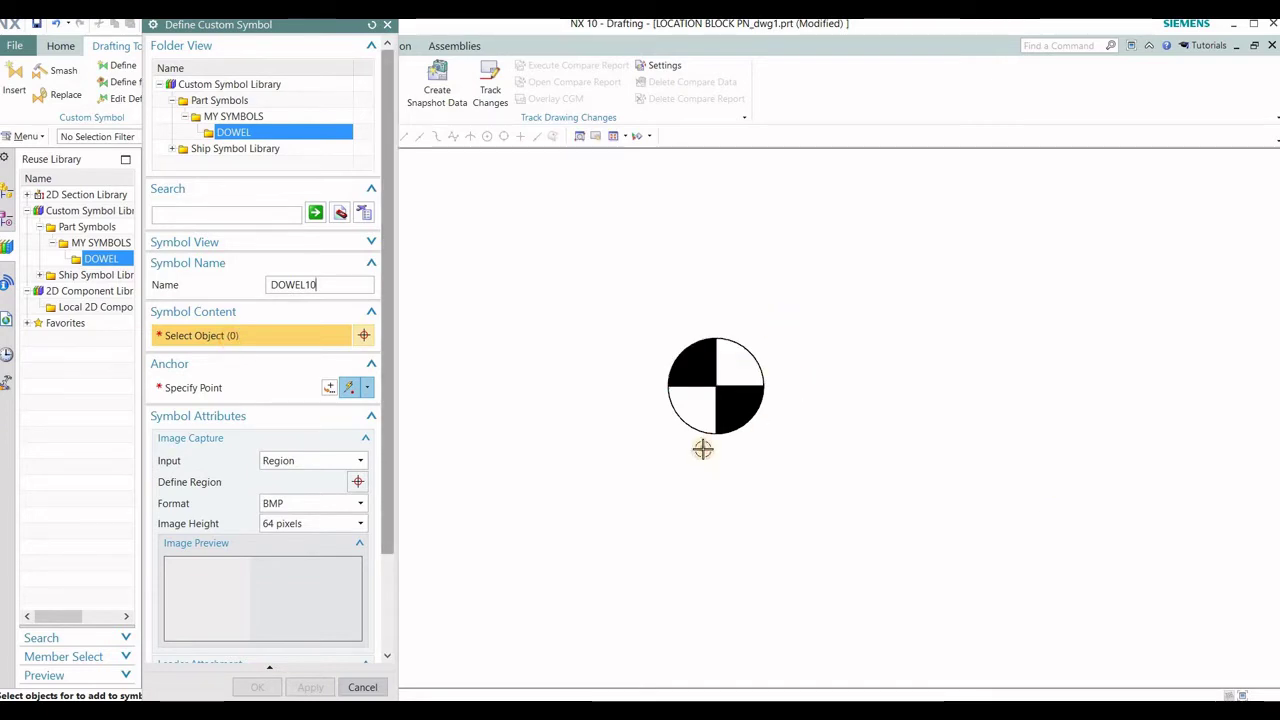
# Select the quartered circle as symbol content, anchored at the circle's centre
pyautogui.moveTo(794, 318); pyautogui.dragTo(636, 468)
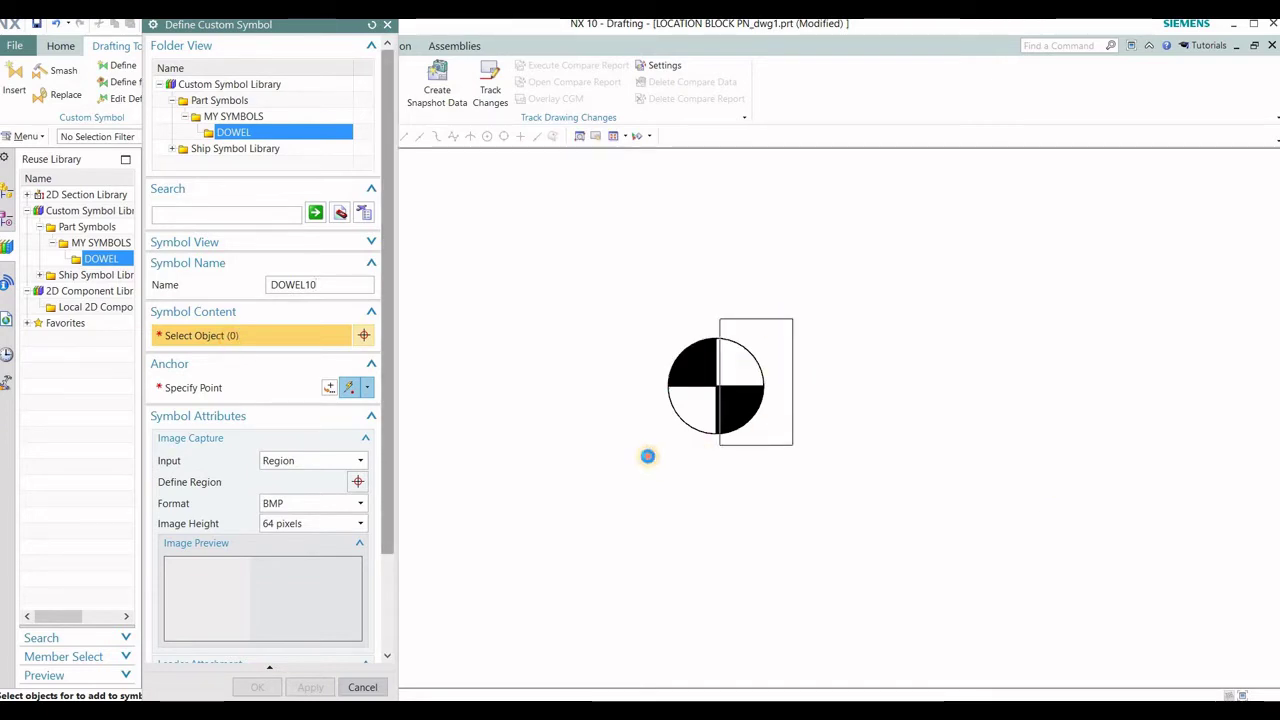
pyautogui.click(232, 389)
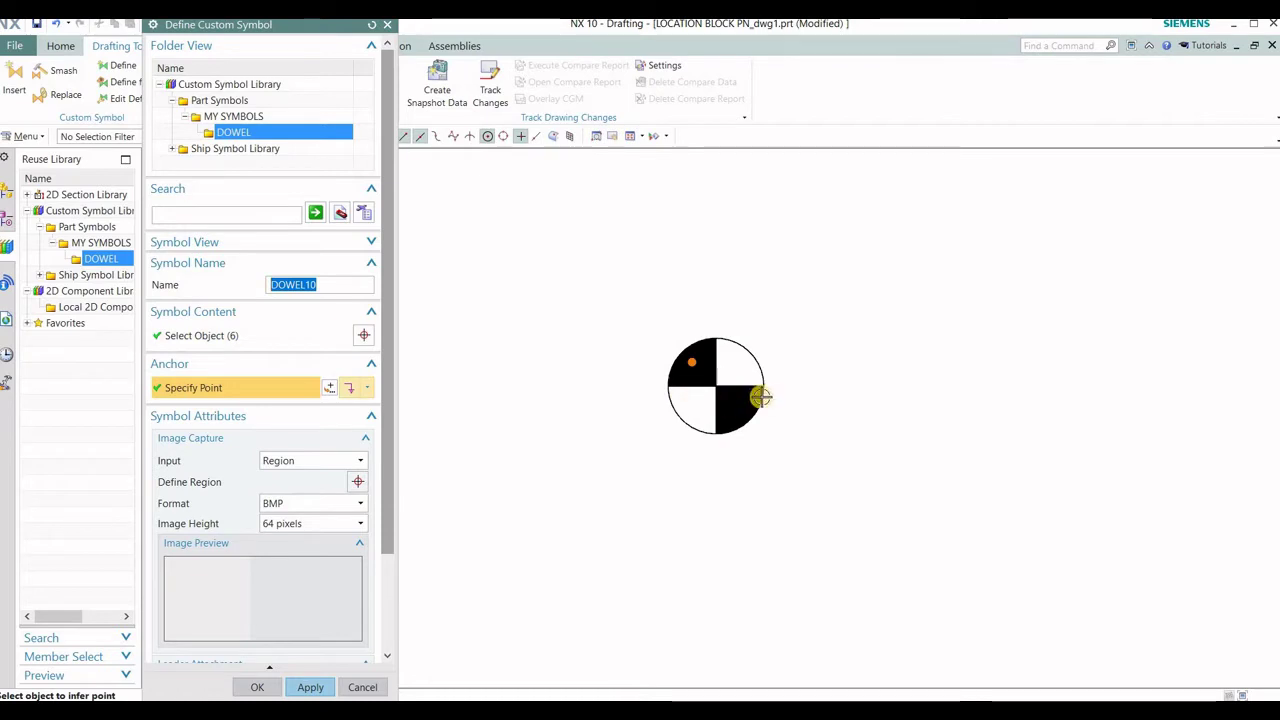
pyautogui.click(715, 386)
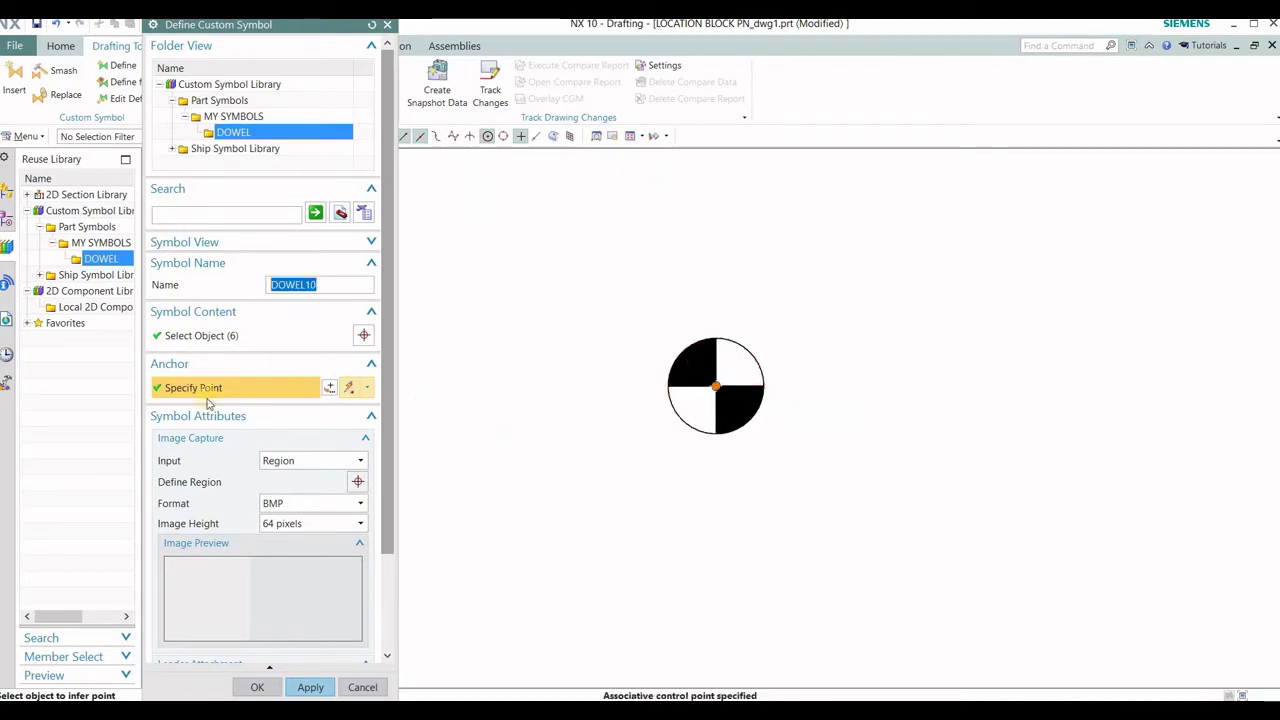
# Frame a Region preview image around the circle and save DOWEL10 to the library
pyautogui.click(351, 463)
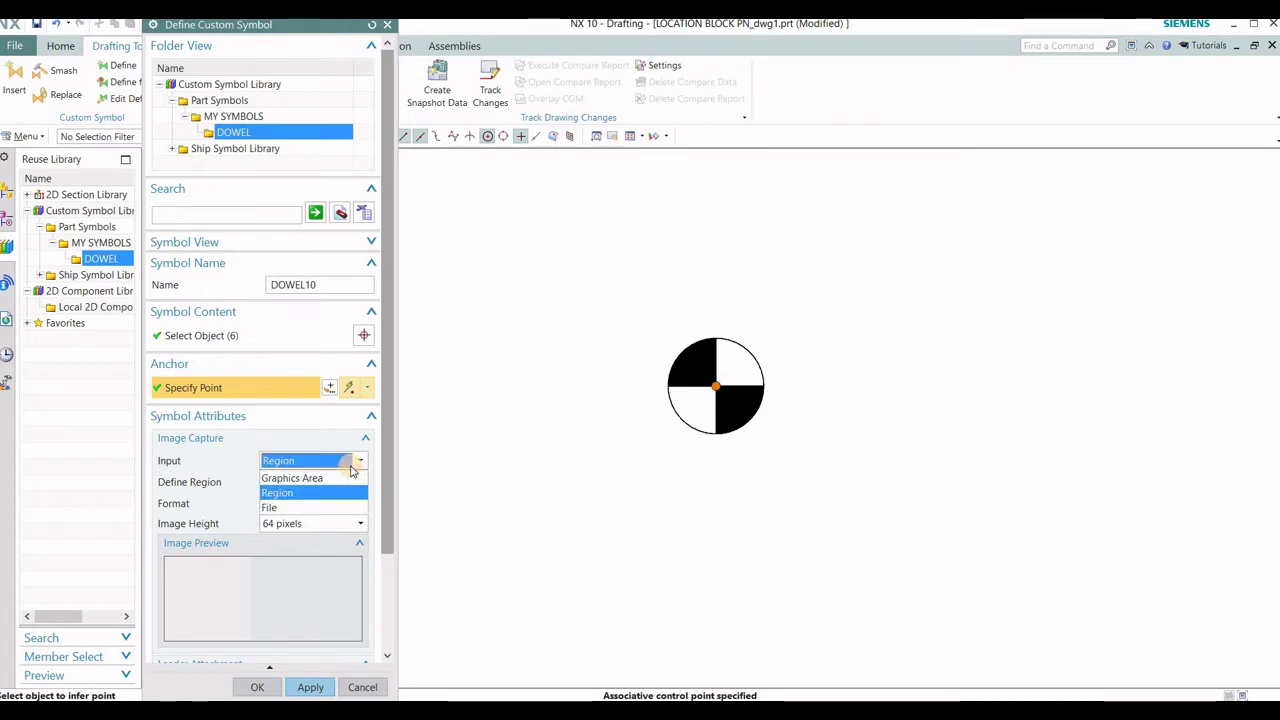
pyautogui.click(351, 463)
pyautogui.click(351, 463)
pyautogui.click(314, 459)
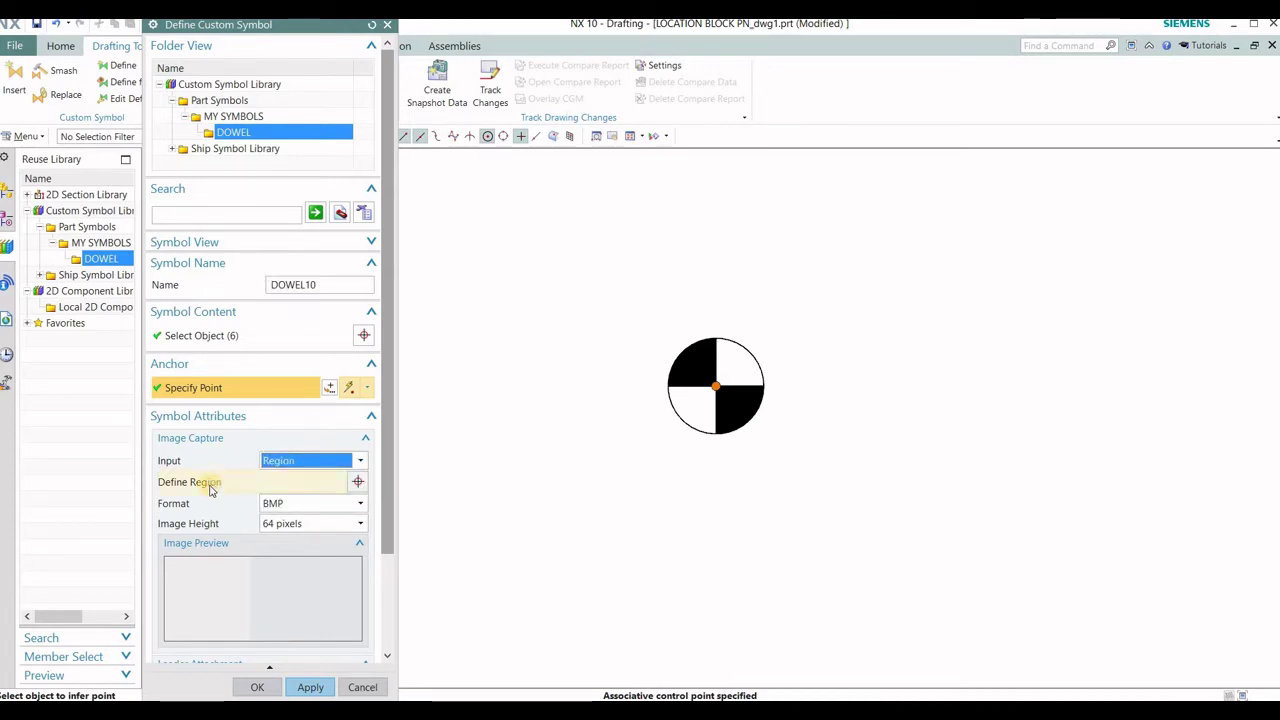
pyautogui.click(210, 488)
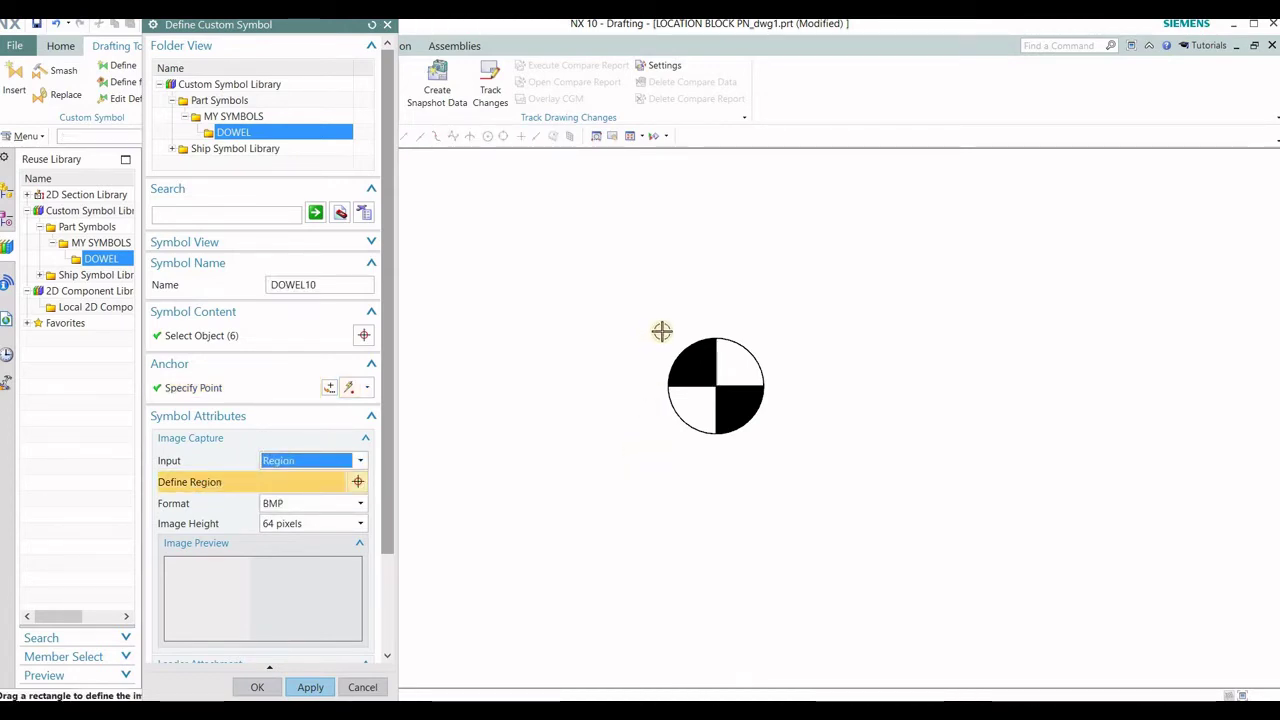
pyautogui.moveTo(662, 331); pyautogui.dragTo(768, 441)
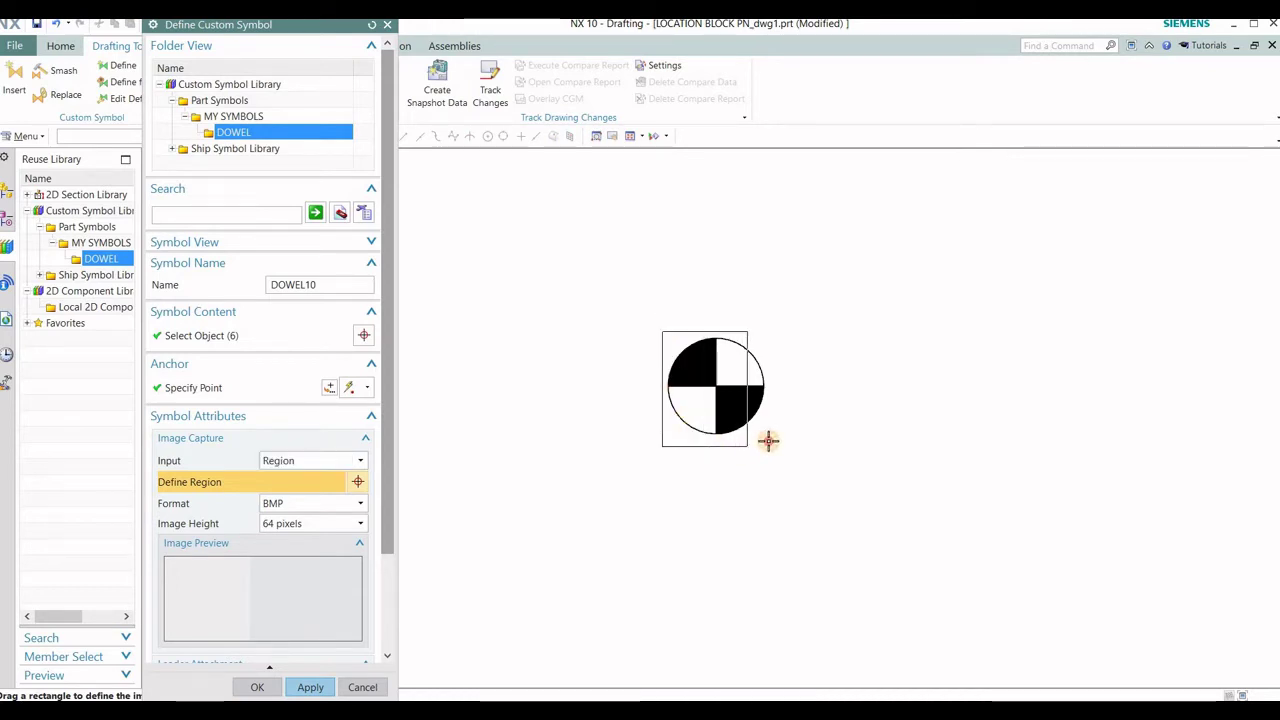
pyautogui.moveTo(768, 441); pyautogui.dragTo(770, 438)
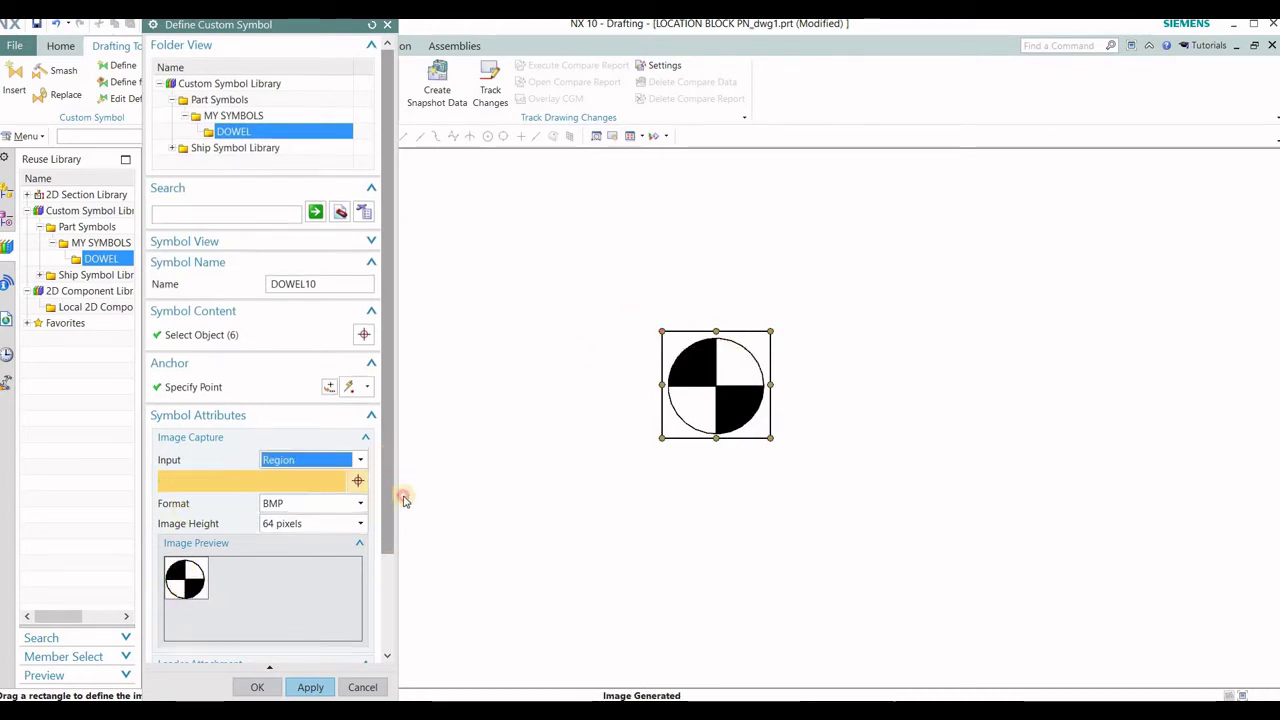
pyautogui.moveTo(393, 450); pyautogui.dragTo(405, 557)
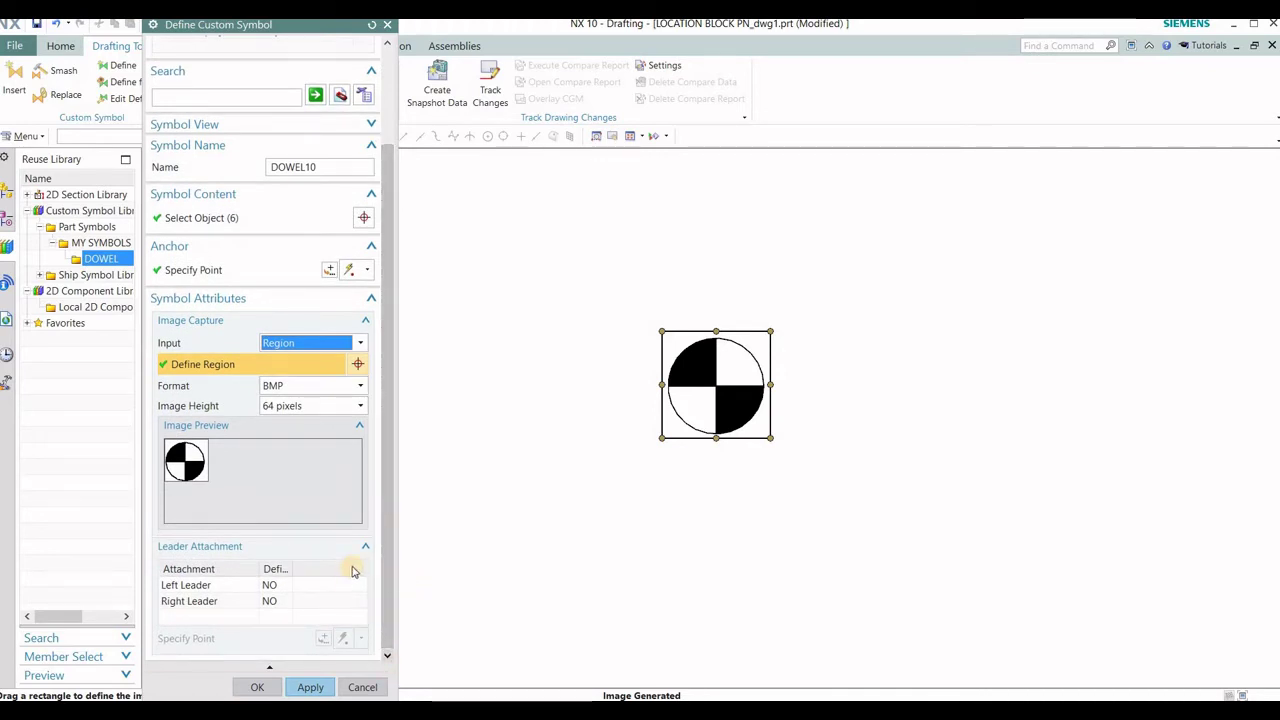
pyautogui.click(312, 687)
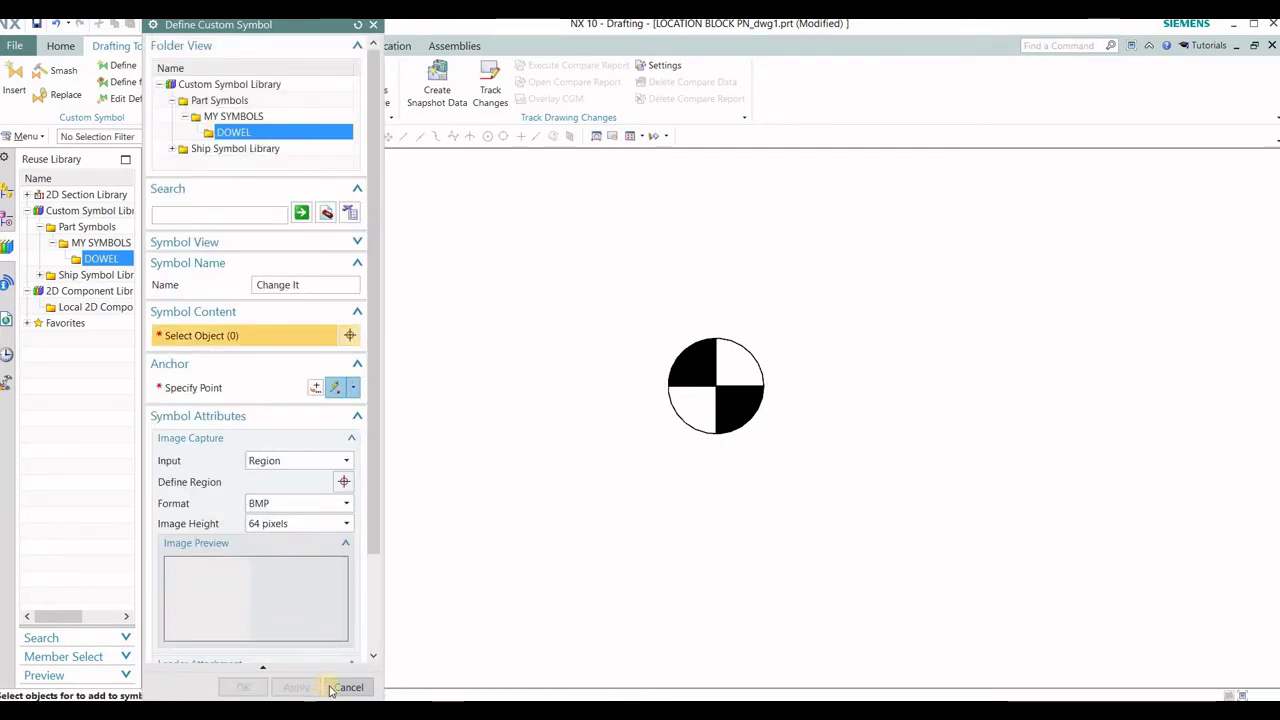
# Close the symbol definition and delete the original quartered circle from the sheet
pyautogui.click(349, 686)
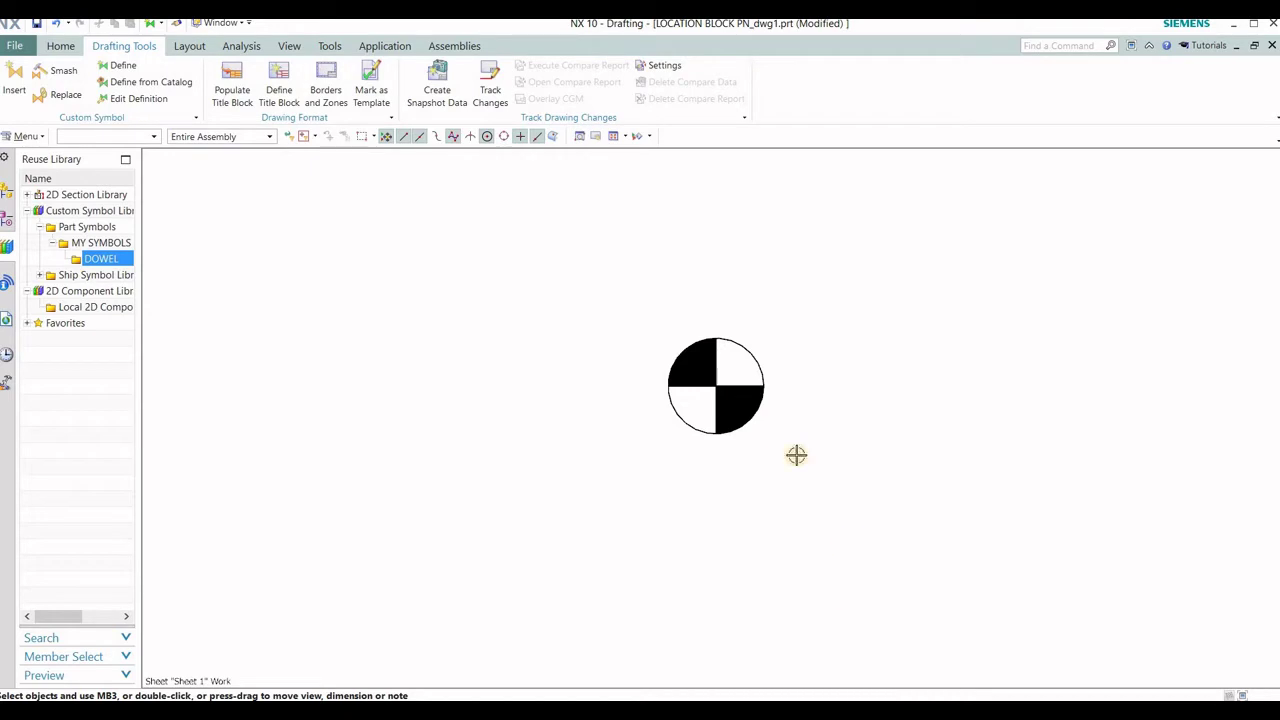
pyautogui.scroll(-3, 830, 391)
pyautogui.scroll(-2, 810, 390)
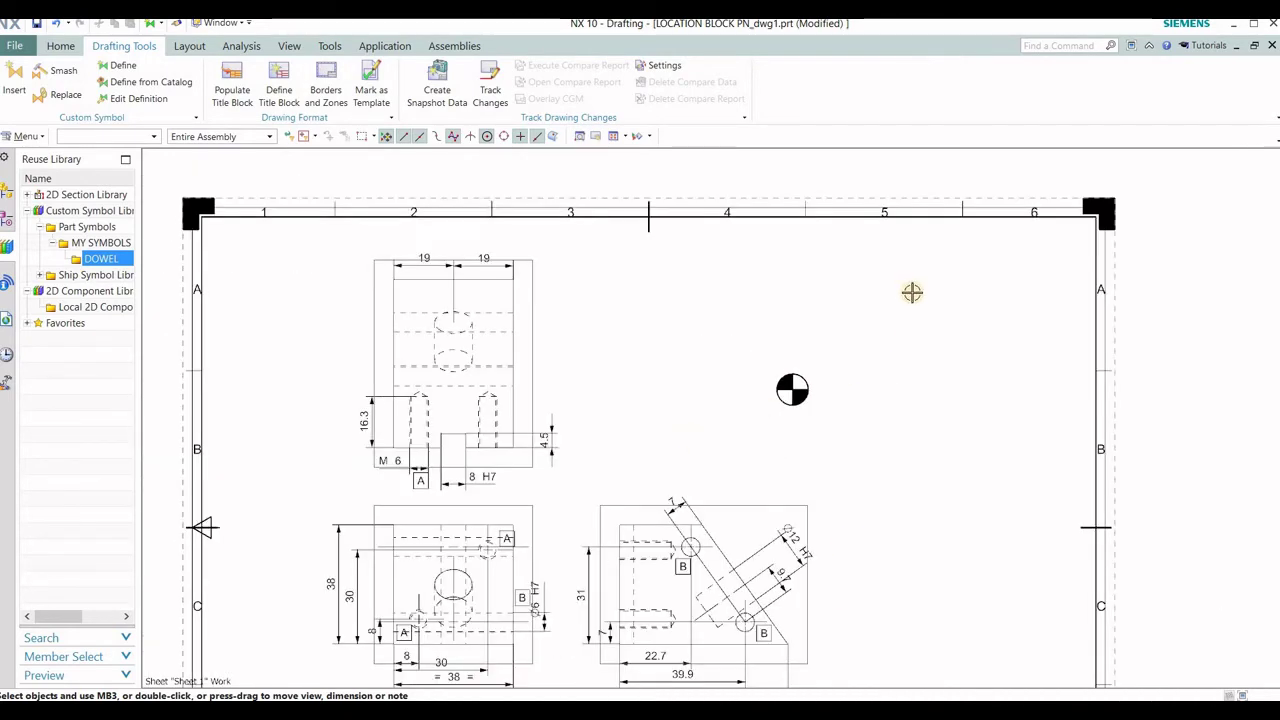
pyautogui.scroll(3, 770, 421)
pyautogui.moveTo(914, 290); pyautogui.dragTo(764, 429)
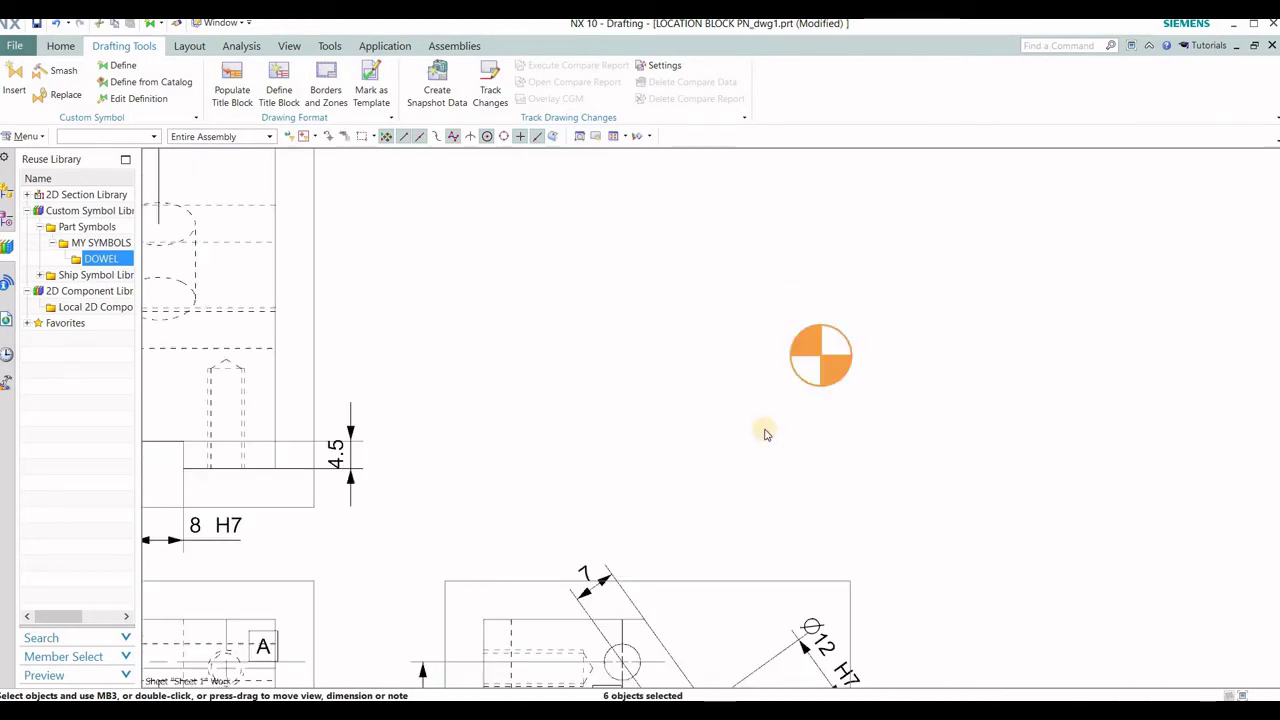
pyautogui.press('Delete')
pyautogui.click(534, 182)
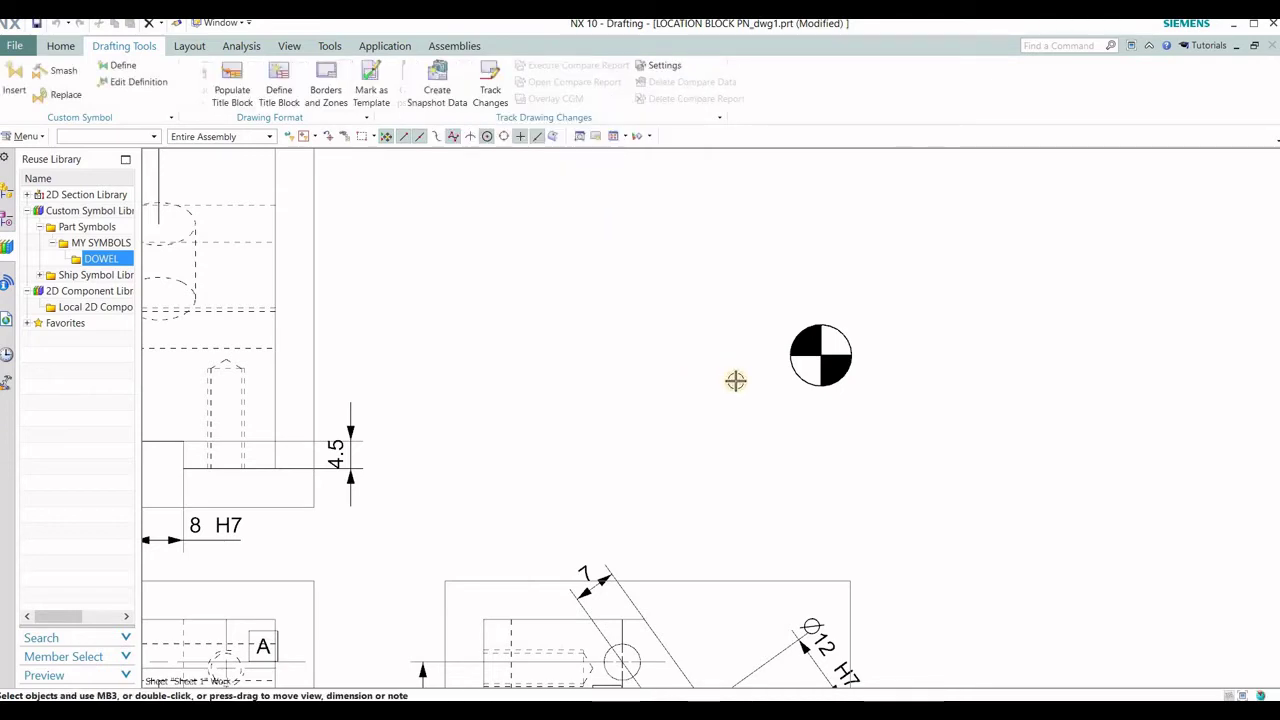
pyautogui.scroll(-2, 746, 343)
pyautogui.scroll(-1, 649, 317)
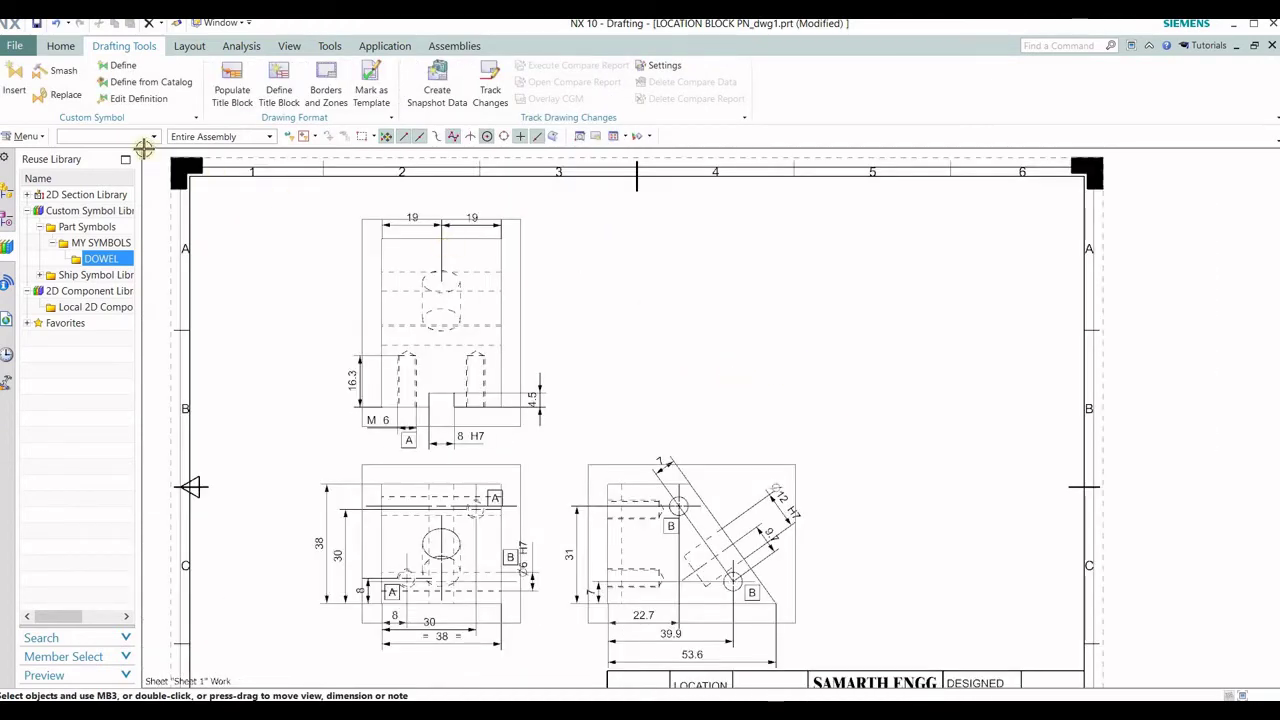
# Load DOWEL10 from Part Symbols > MY SYMBOLS > DOWEL for insertion
pyautogui.click(14, 80)
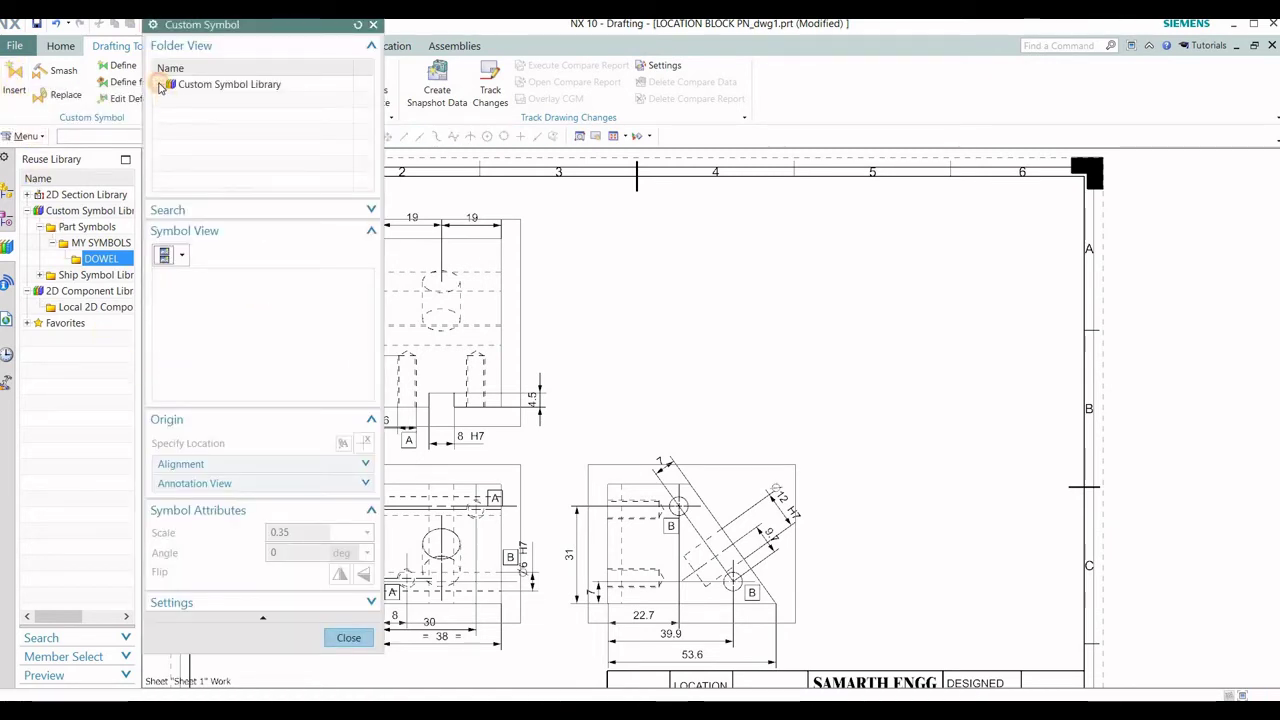
pyautogui.click(161, 88)
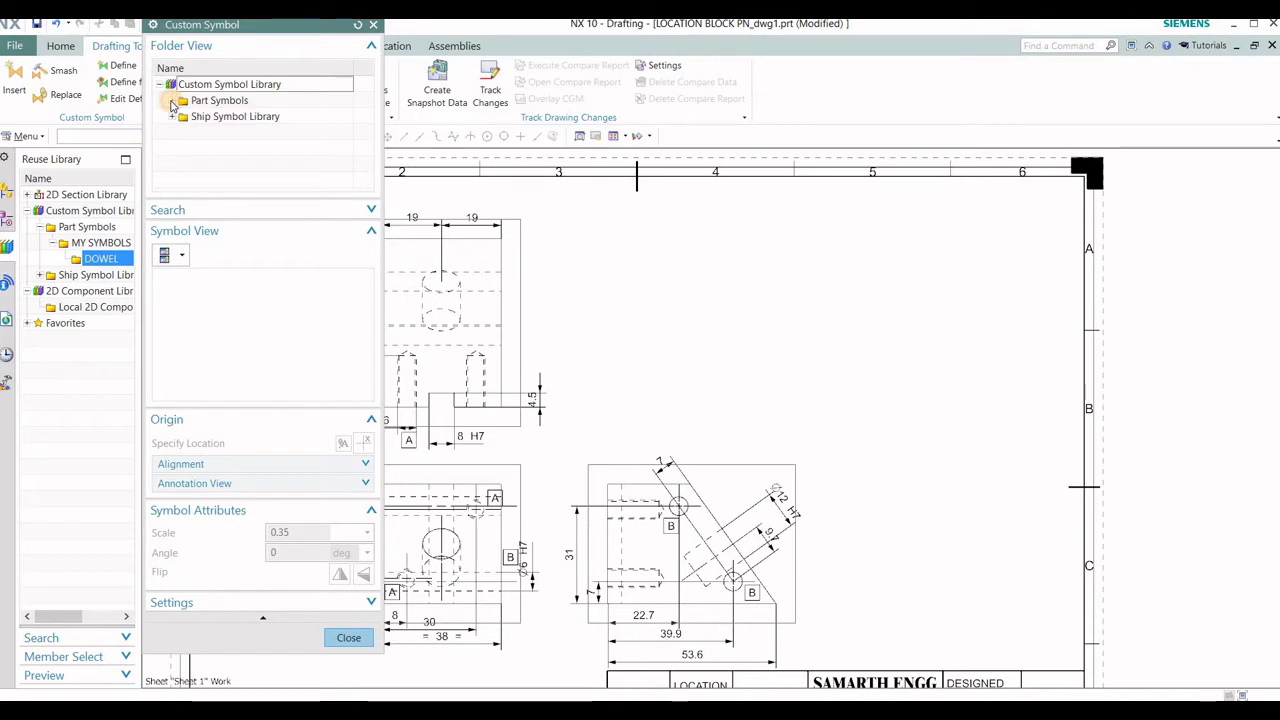
pyautogui.click(172, 100)
pyautogui.click(185, 117)
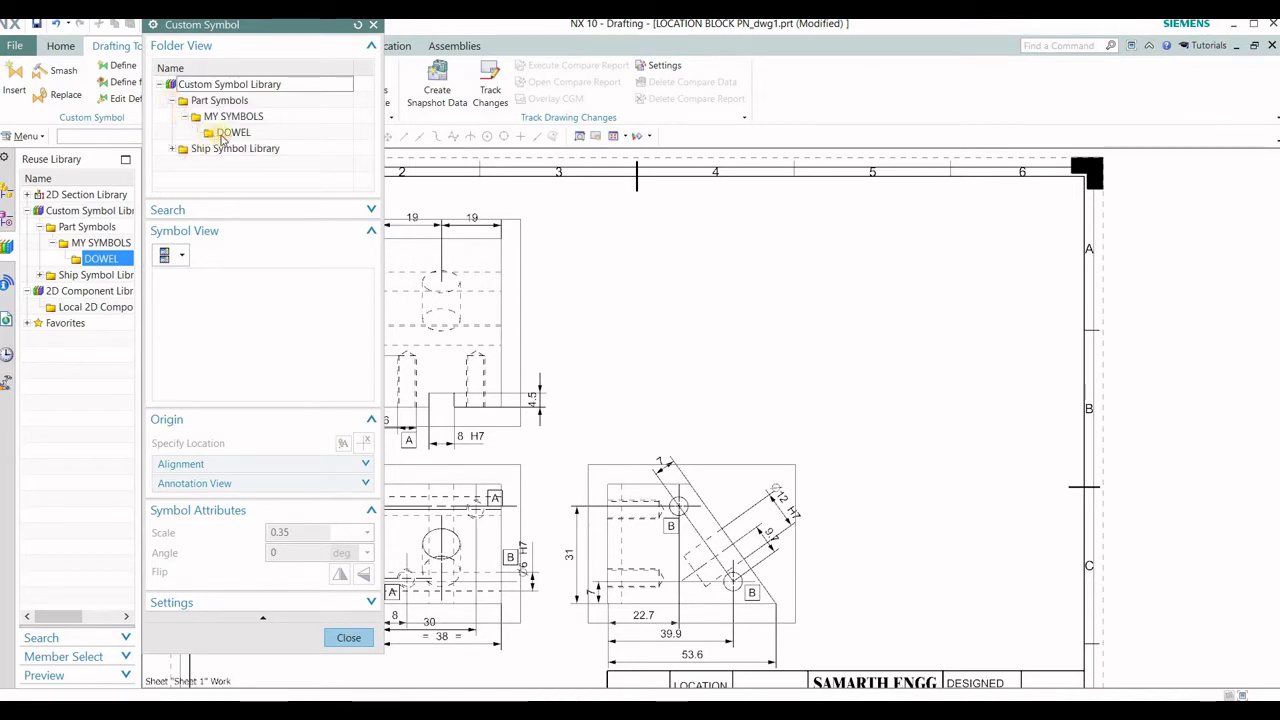
pyautogui.click(230, 134)
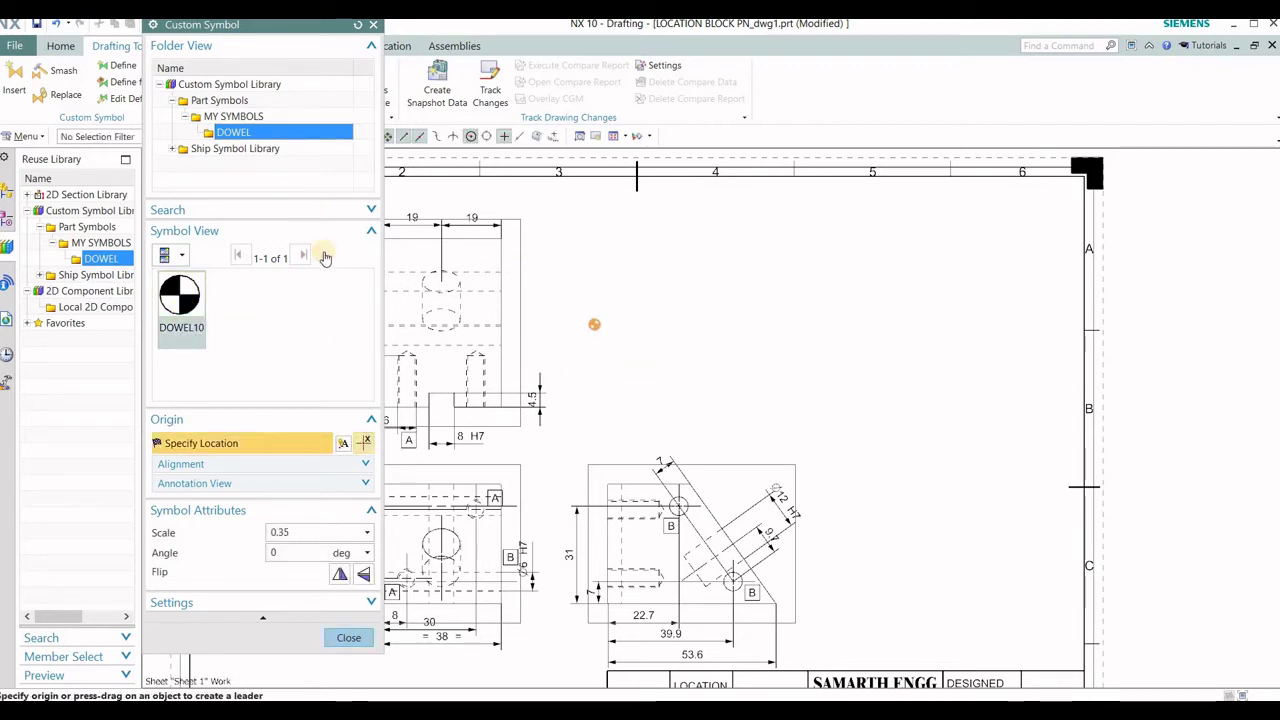
# Snap the dowel symbol to the upper hole centre and apply a 0.6 scale
pyautogui.scroll(-3, 690, 539)
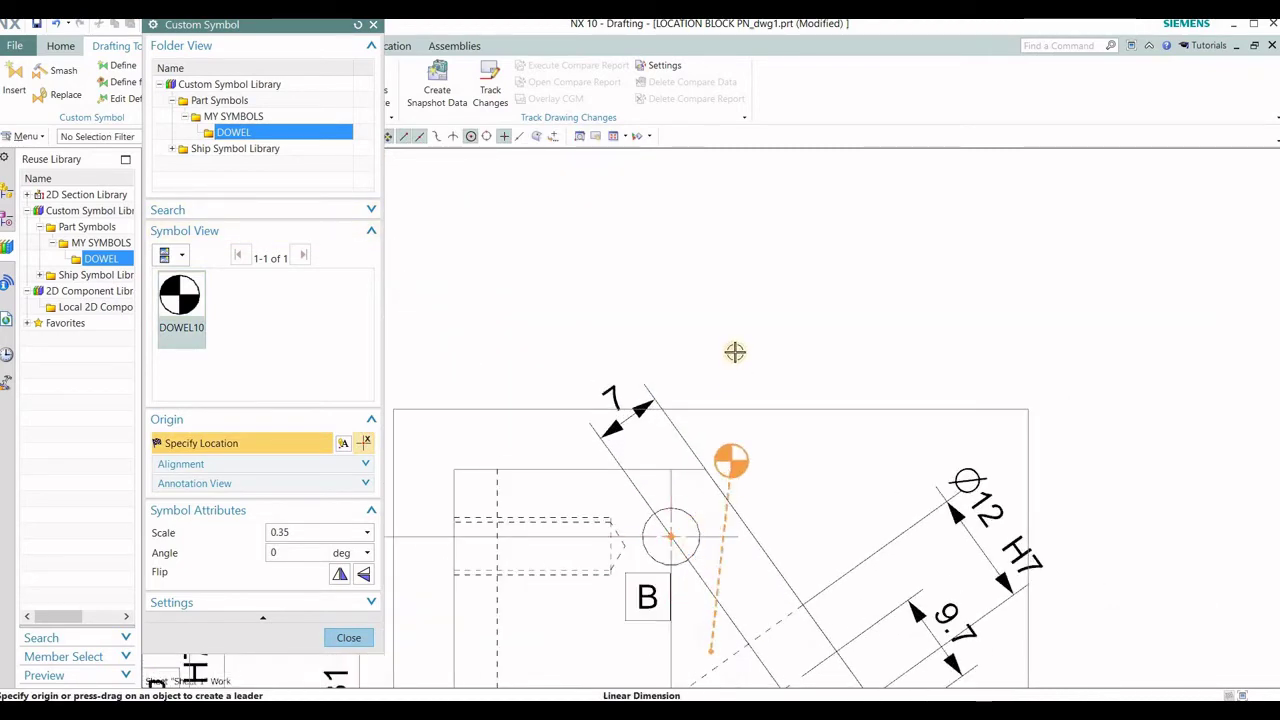
pyautogui.moveTo(718, 543); pyautogui.dragTo(734, 352)
pyautogui.scroll(-5, 700, 522)
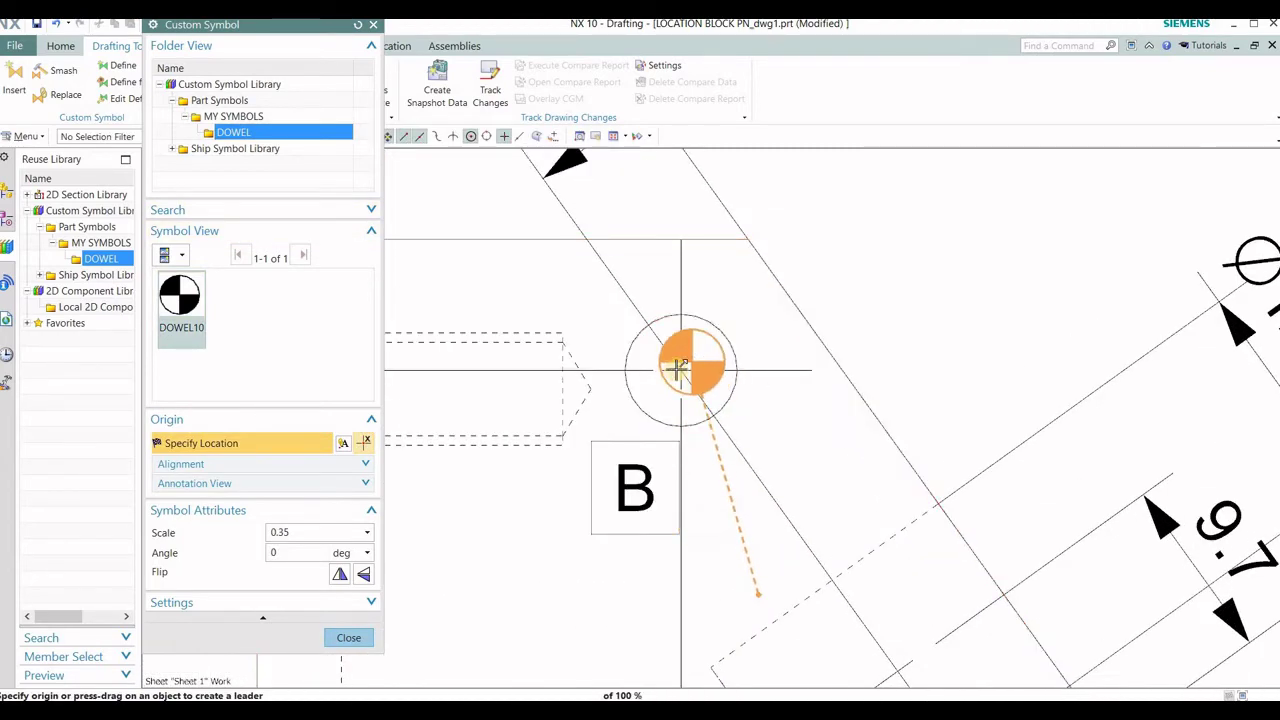
pyautogui.click(694, 470)
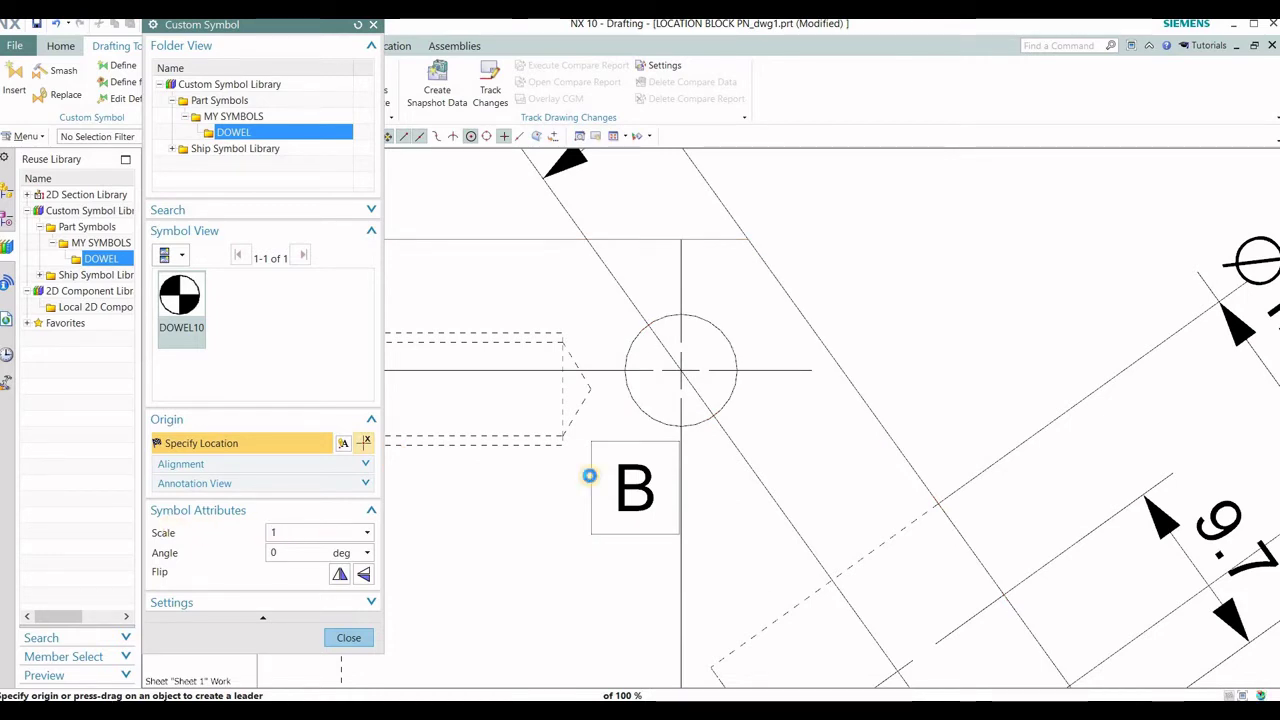
pyautogui.scroll(3, 596, 378)
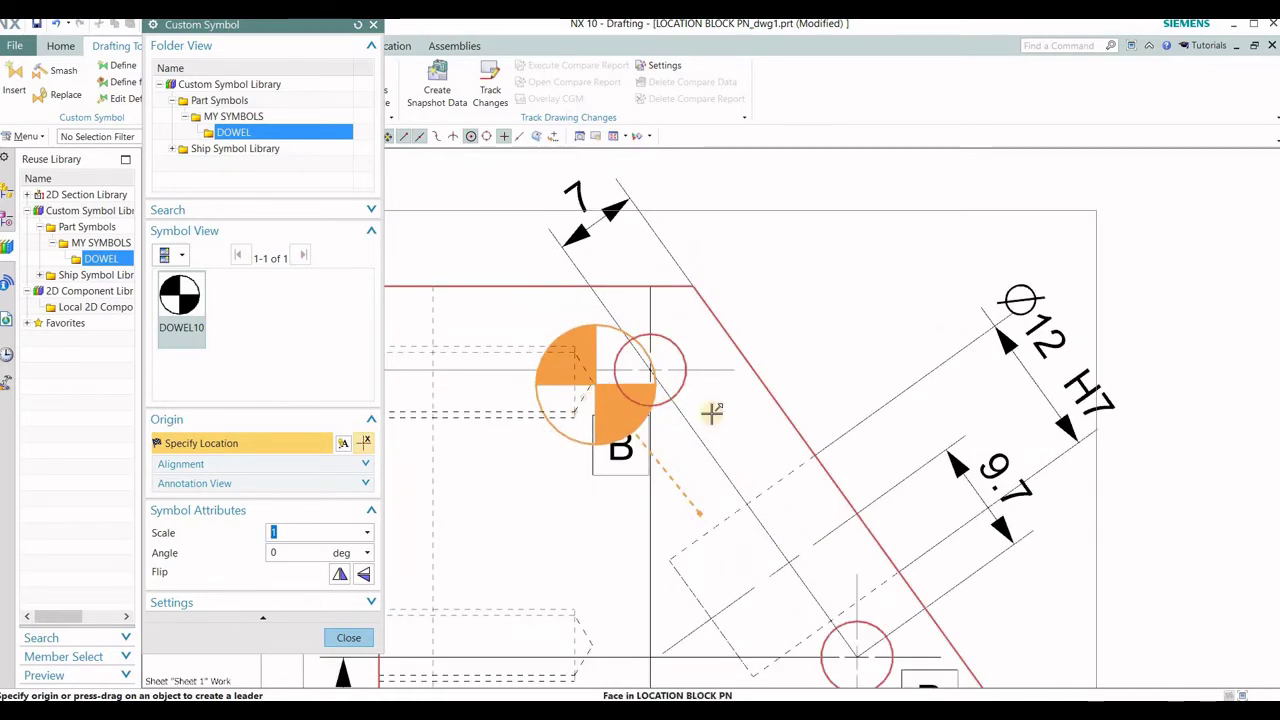
pyautogui.scroll(-2, 643, 386)
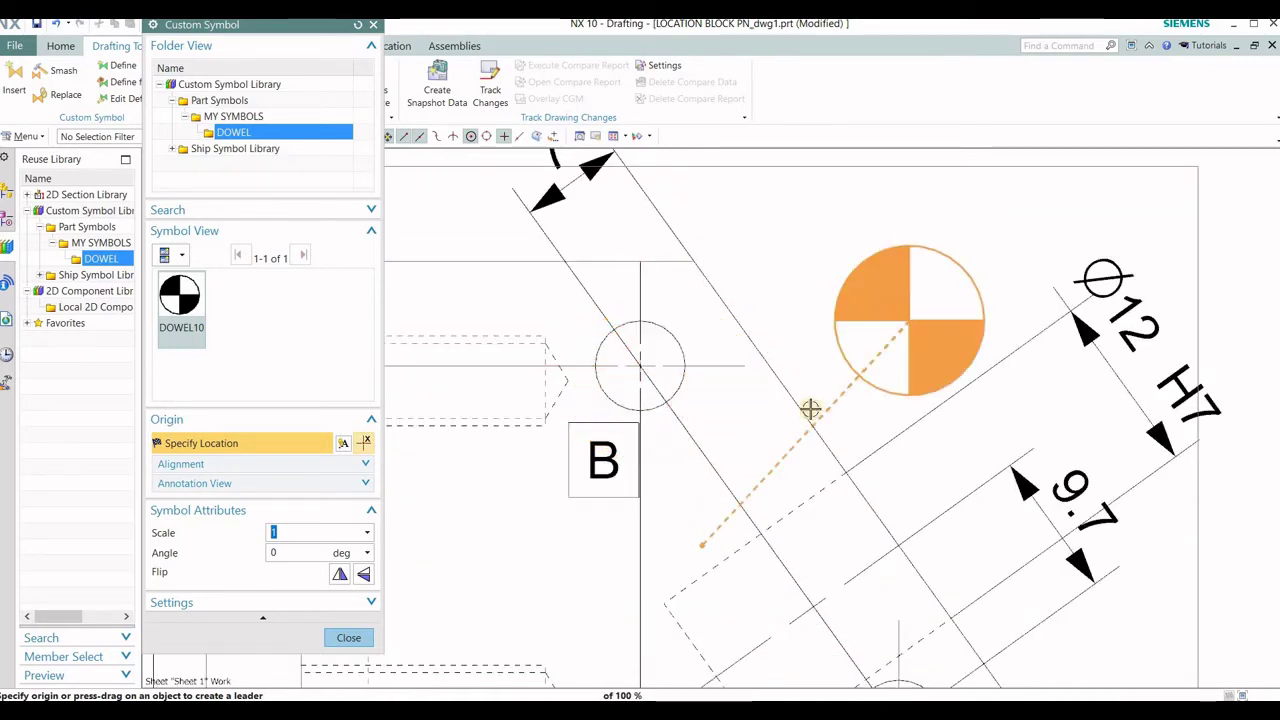
pyautogui.scroll(2, 785, 415)
pyautogui.scroll(2, 1040, 400)
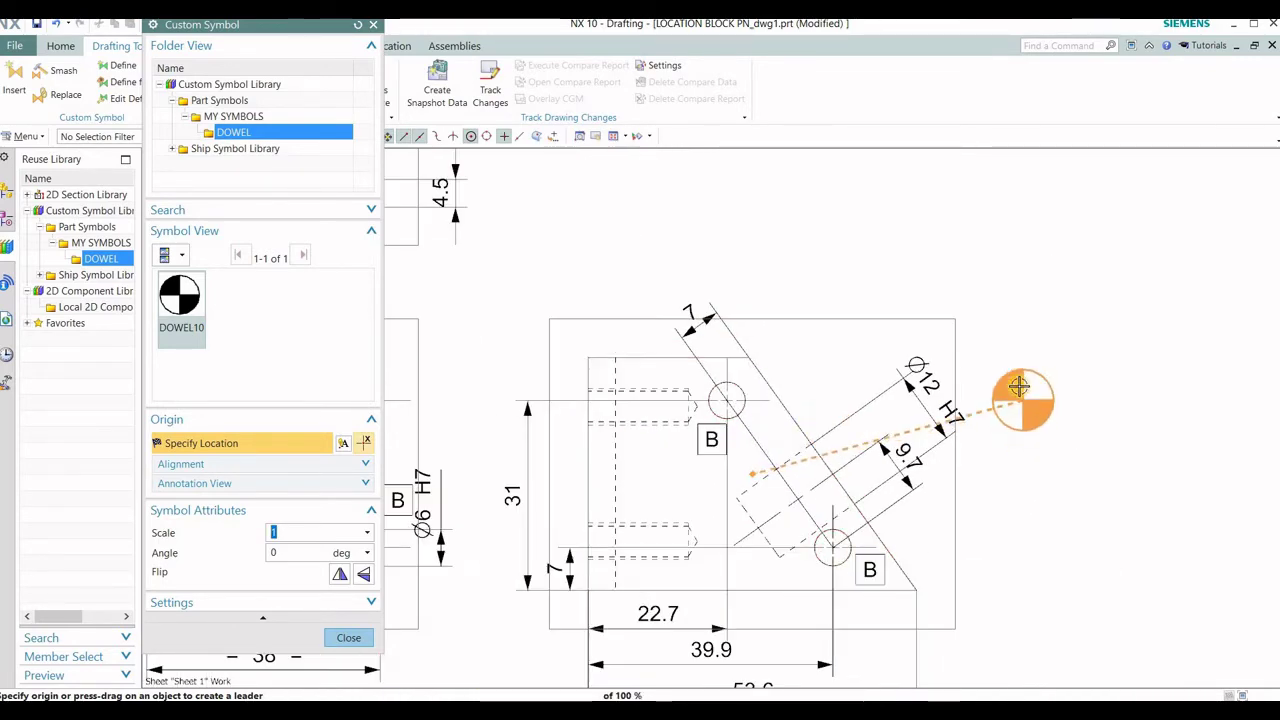
pyautogui.scroll(-2, 1120, 385)
pyautogui.scroll(-2, 514, 400)
pyautogui.write('0.6')
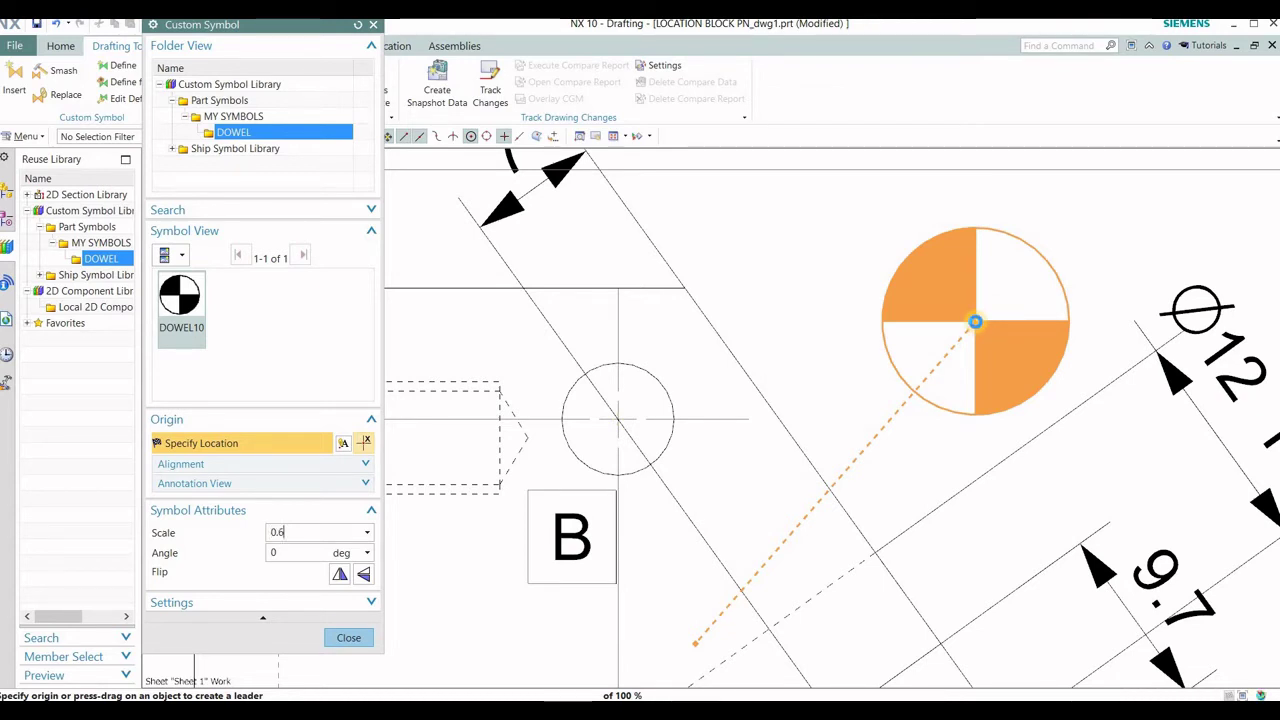
pyautogui.press('Return')
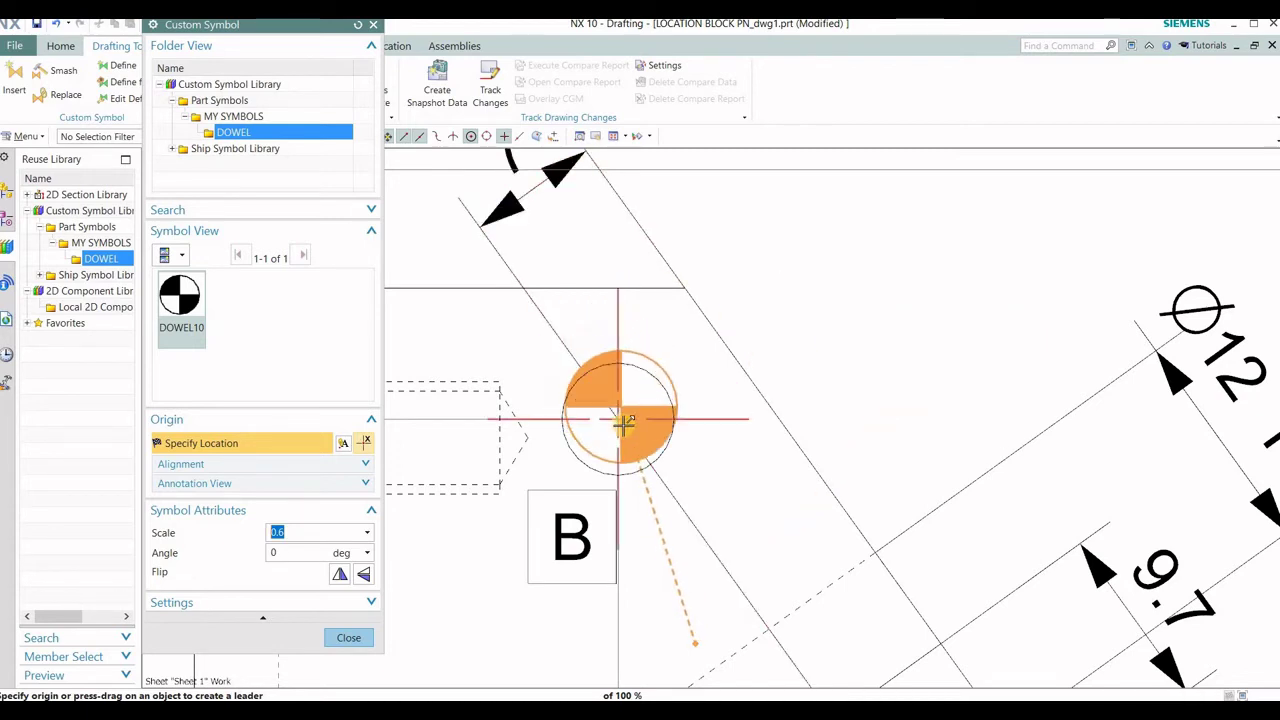
# Place DOWEL10 on the upper and lower hole centres of the angled view
pyautogui.click(637, 349)
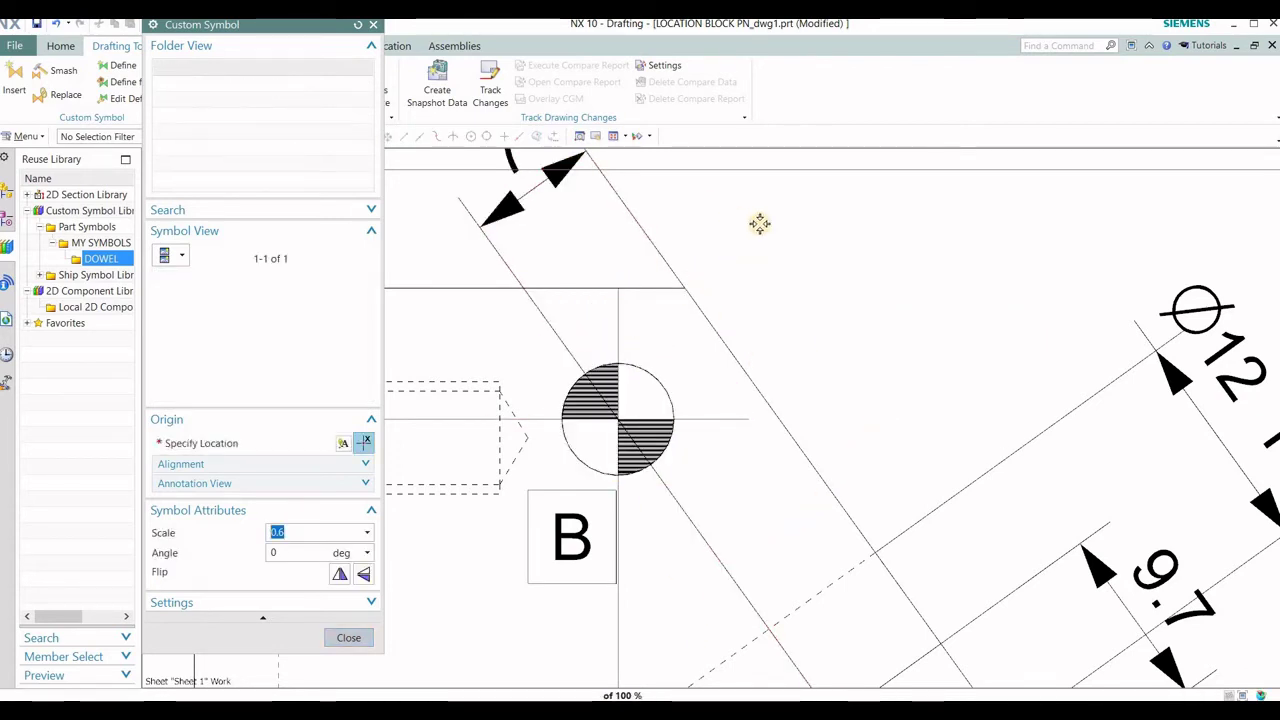
pyautogui.scroll(-5, 737, 209)
pyautogui.scroll(5, 780, 390)
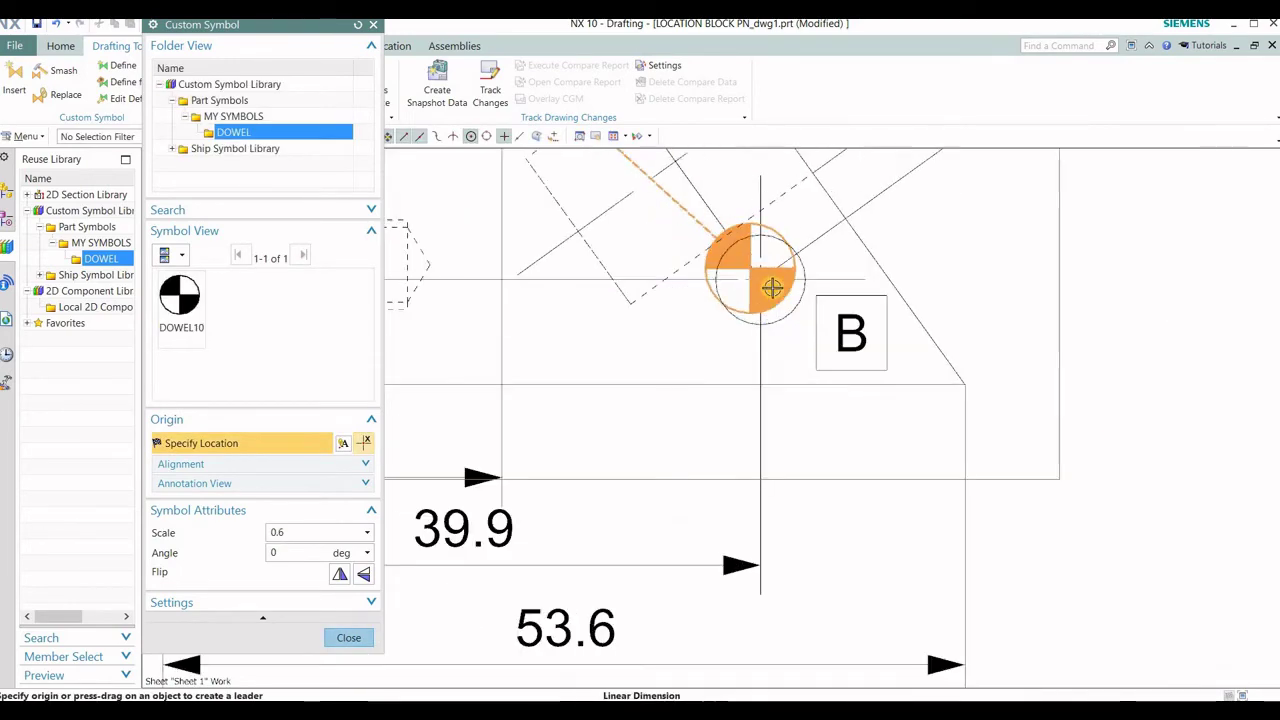
pyautogui.click(891, 360)
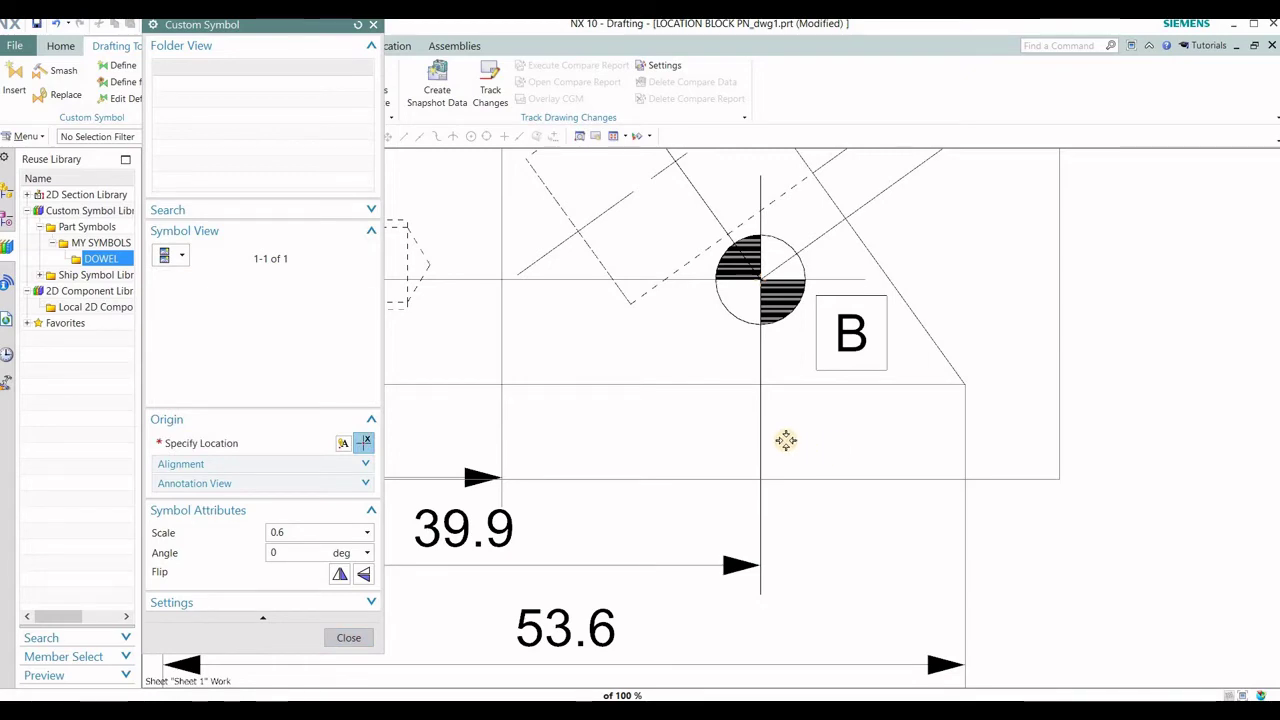
pyautogui.scroll(-5, 786, 437)
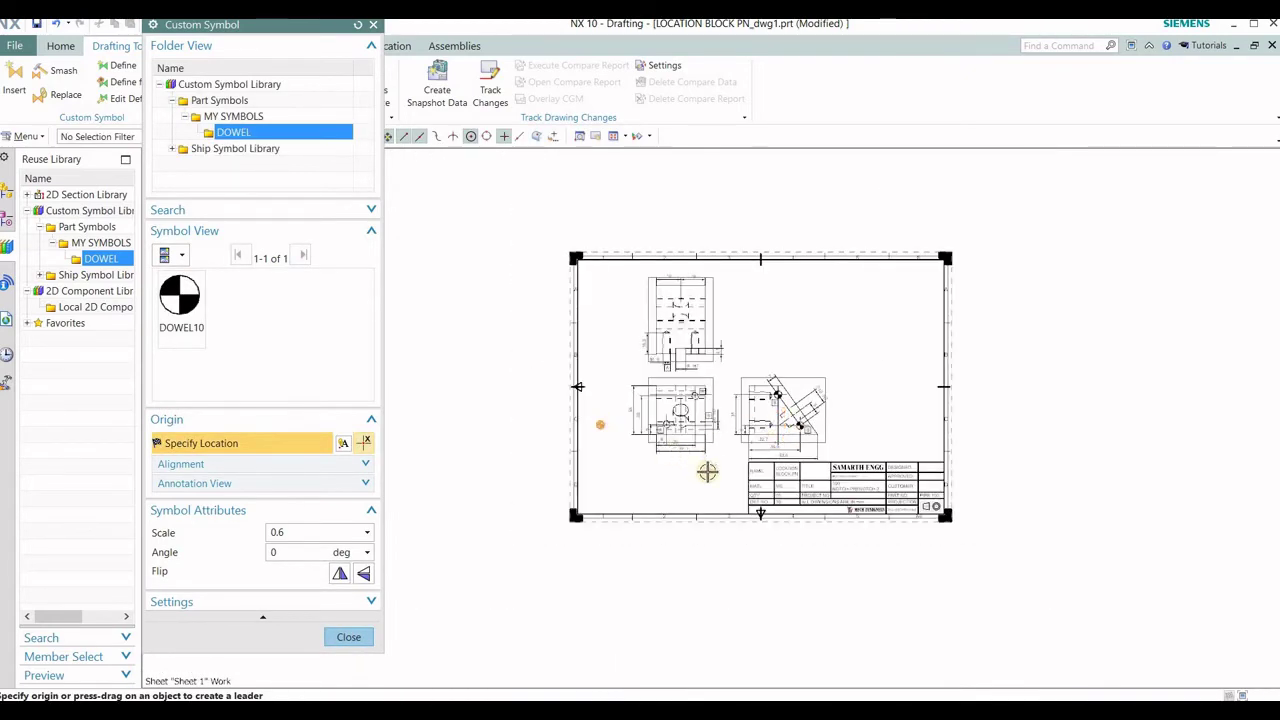
pyautogui.scroll(3, 614, 531)
pyautogui.scroll(-2, 611, 529)
pyautogui.scroll(1, 806, 400)
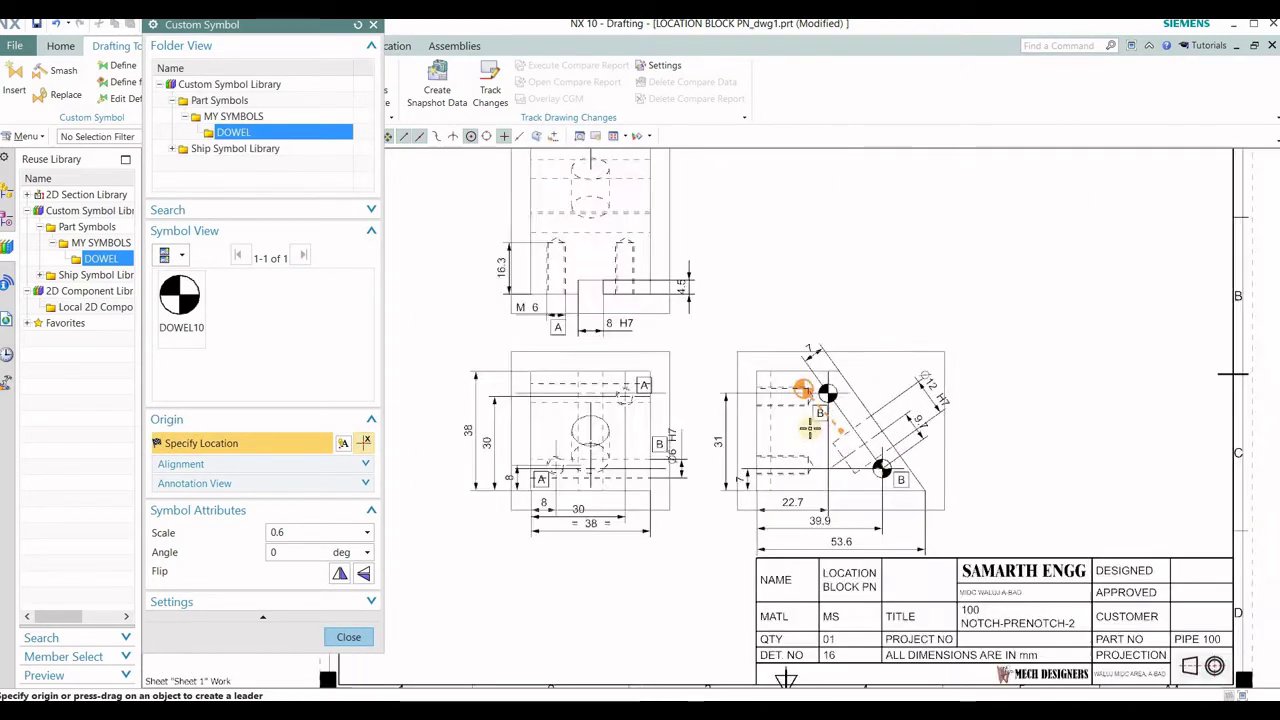
pyautogui.scroll(1, 806, 400)
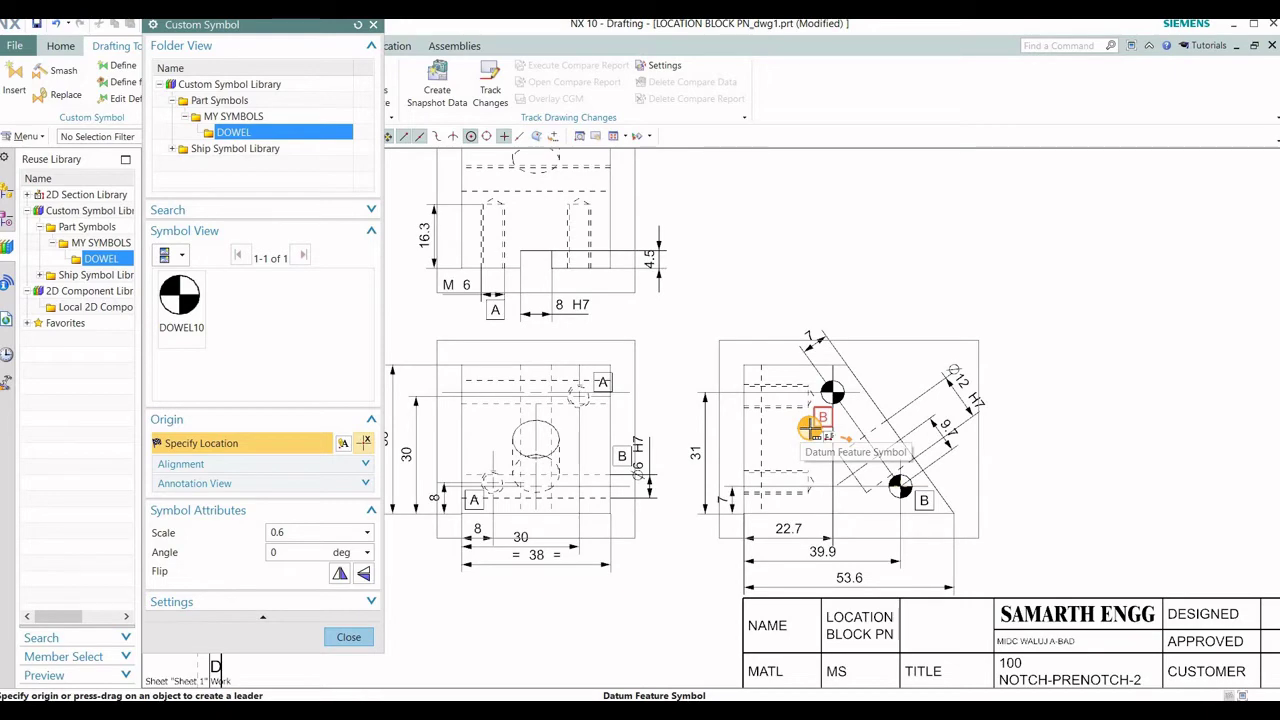
# Close the Custom Symbol dialog and return to the Home commands
pyautogui.click(345, 638)
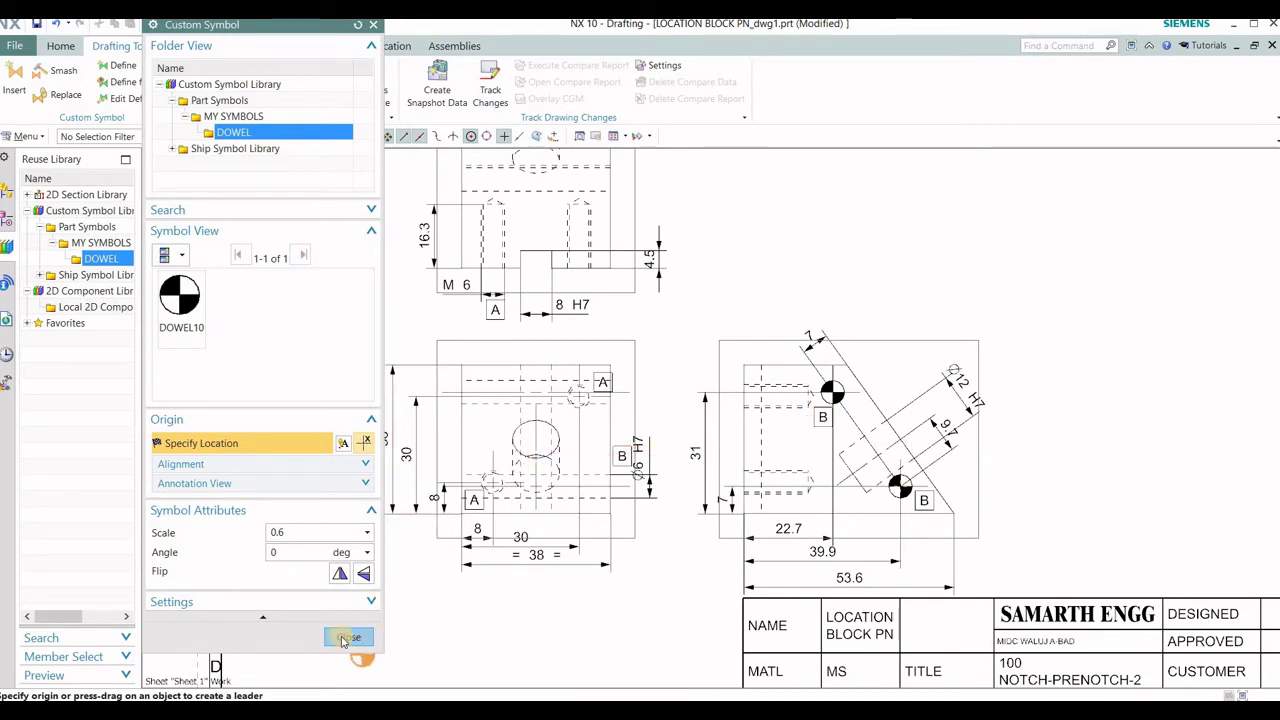
pyautogui.scroll(4, 908, 531)
pyautogui.scroll(-1, 883, 523)
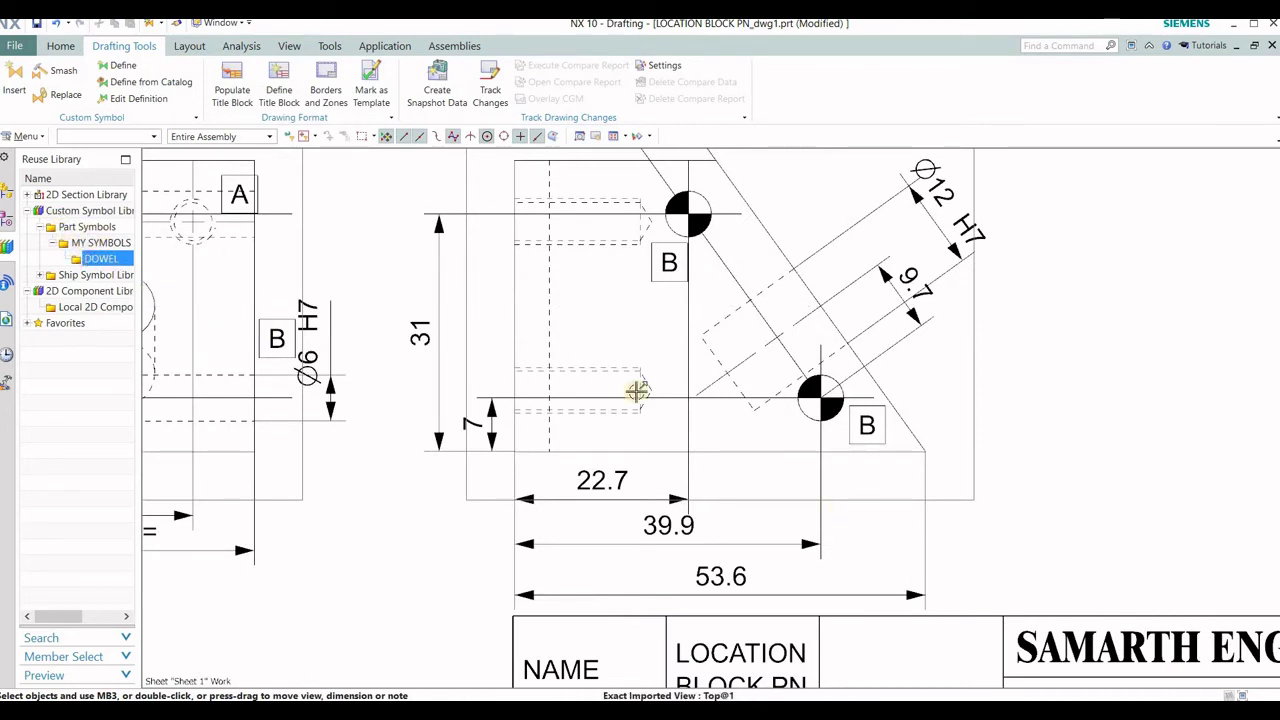
pyautogui.scroll(-1, 643, 493)
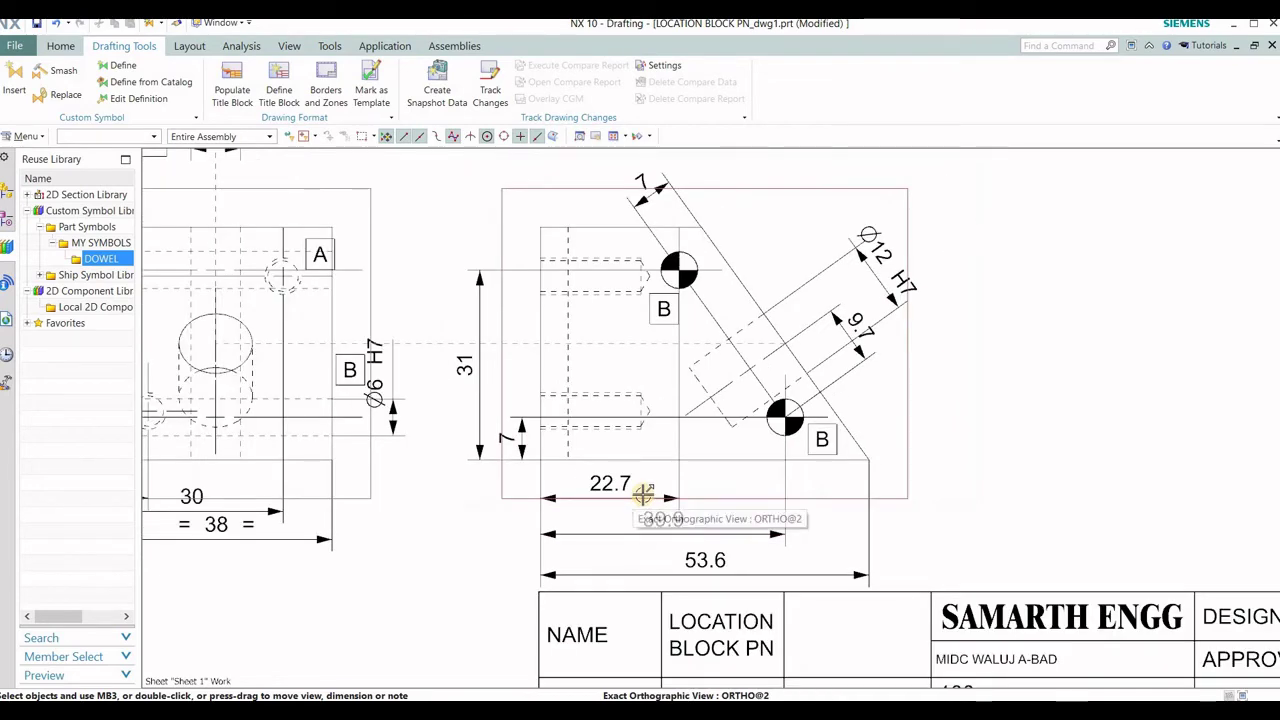
pyautogui.scroll(-1, 620, 495)
pyautogui.scroll(-1, 600, 462)
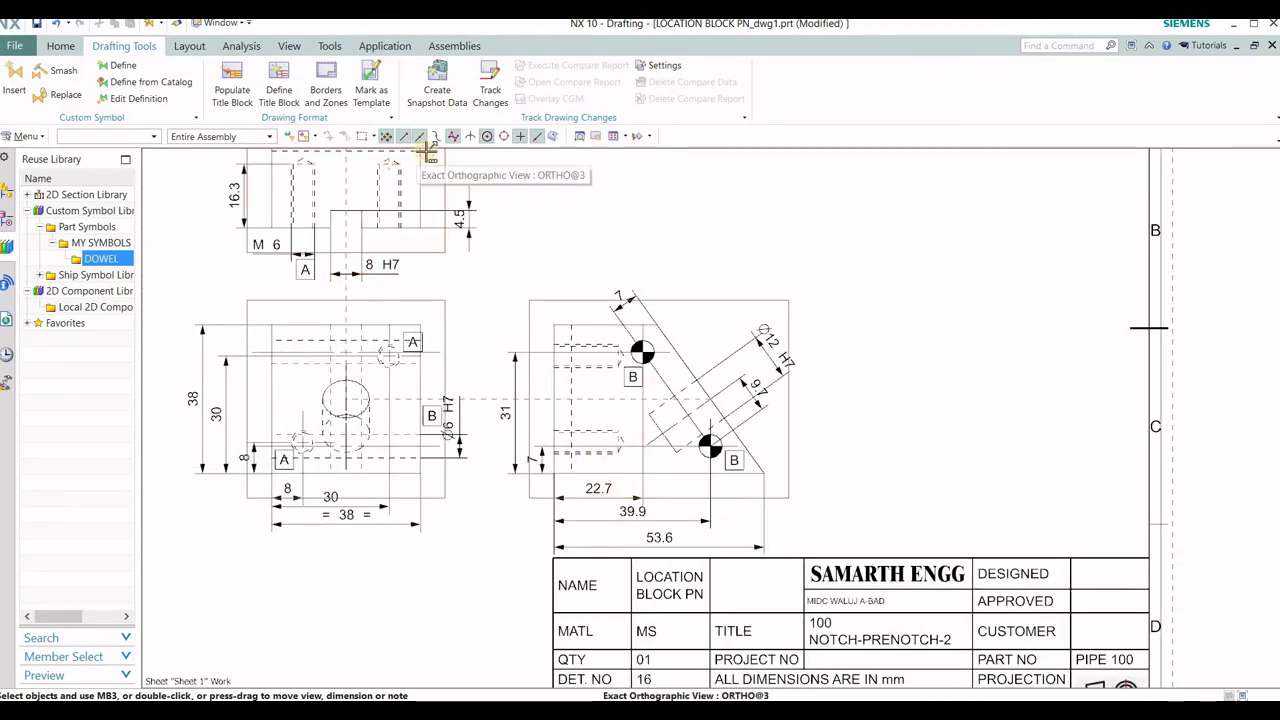
pyautogui.click(60, 45)
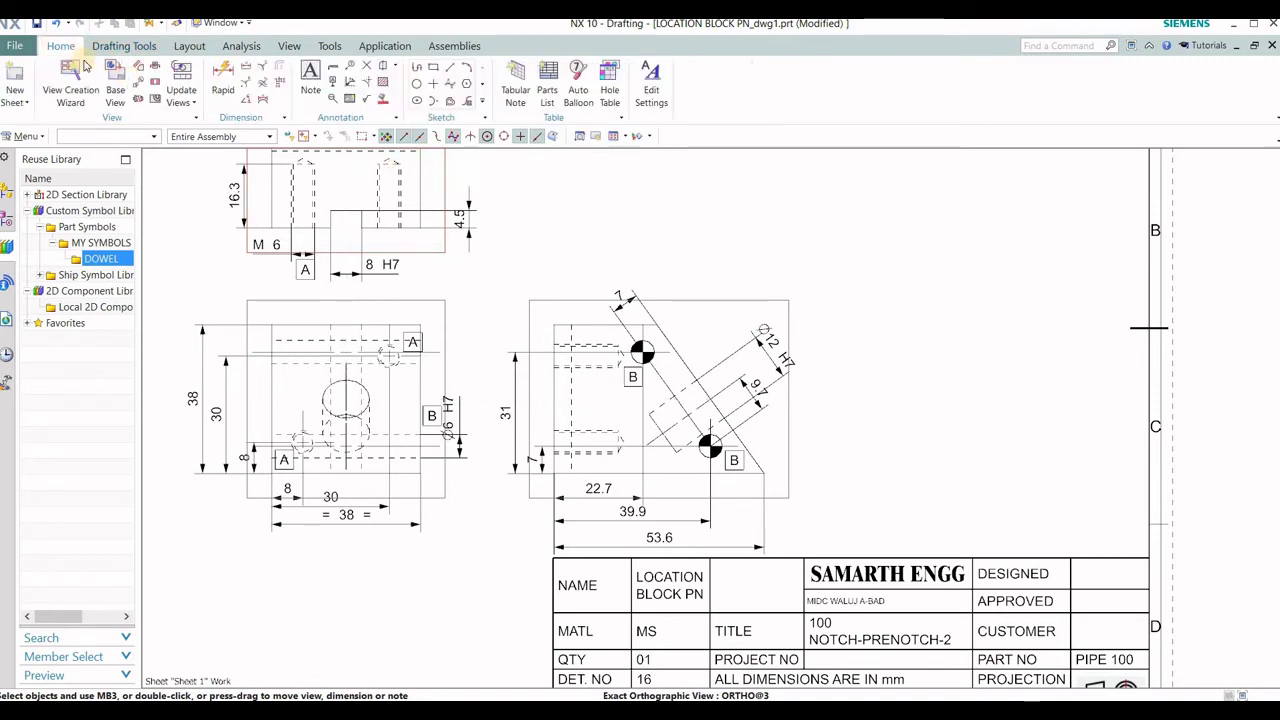
# Sketch a 3-sided polygon, radius 1 mm and rotation 90°, right of the angled view
pyautogui.click(468, 88)
pyautogui.write('3')
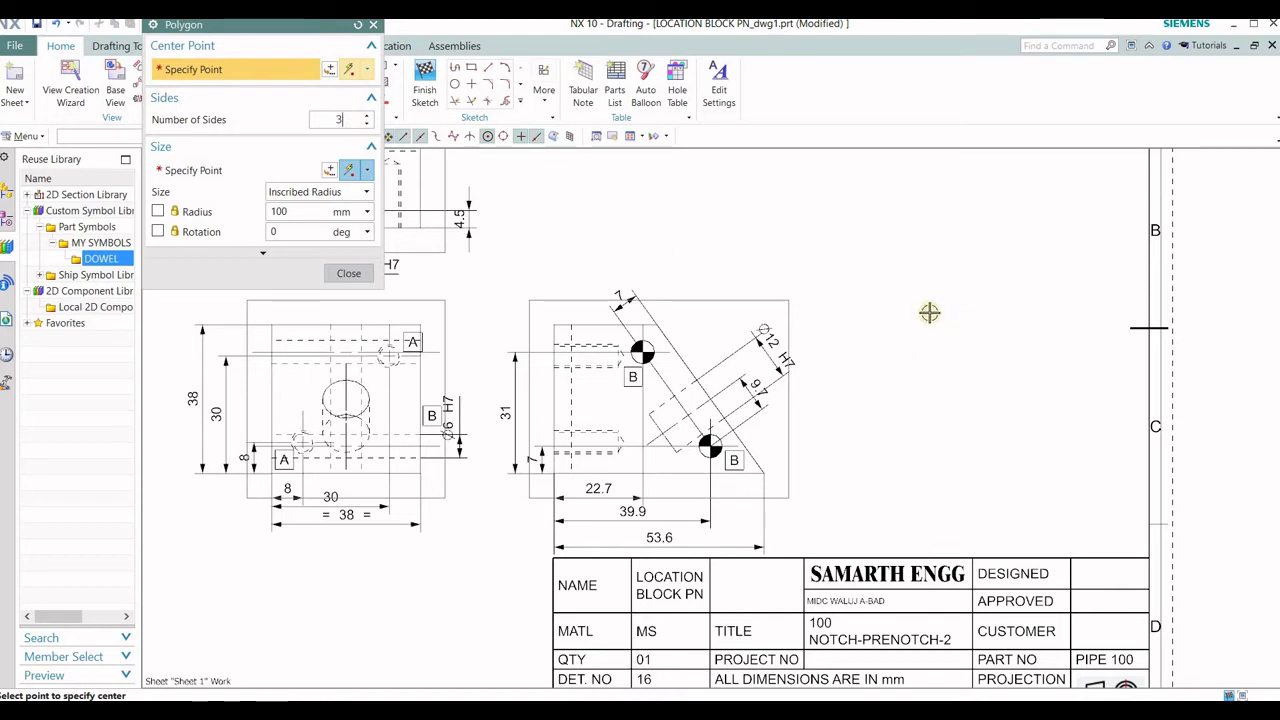
pyautogui.click(904, 319)
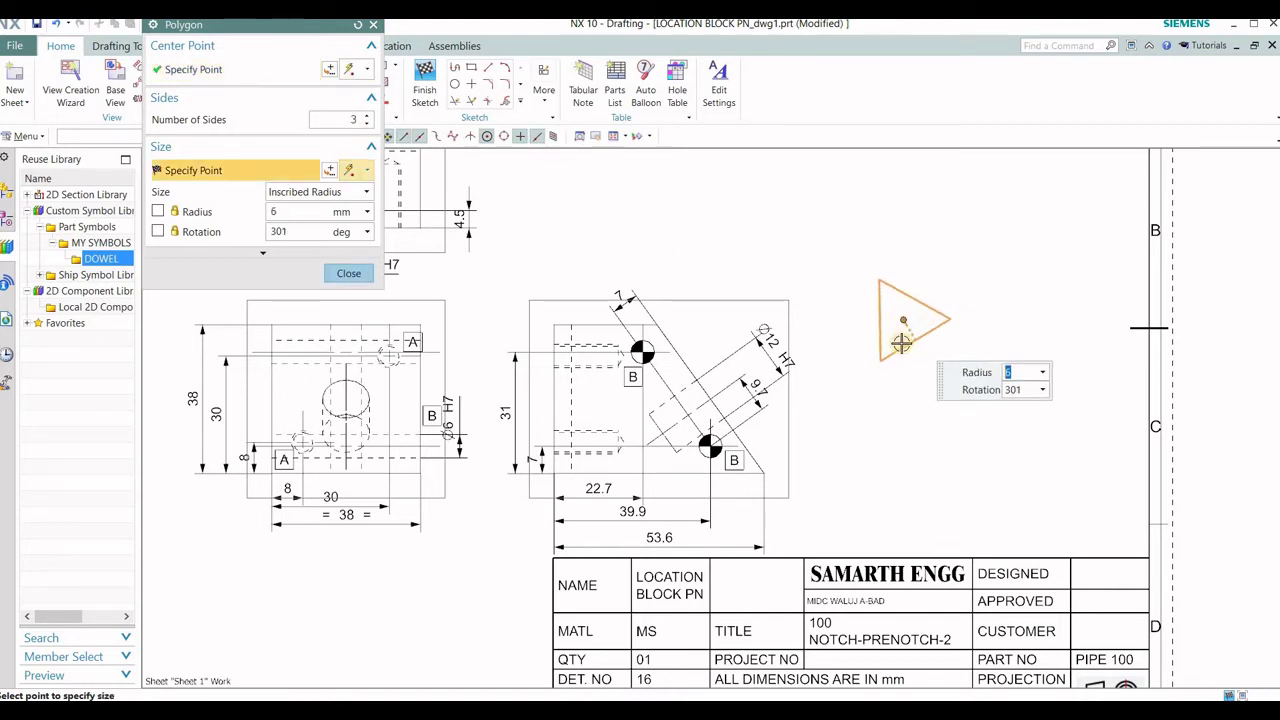
pyautogui.scroll(2, 903, 343)
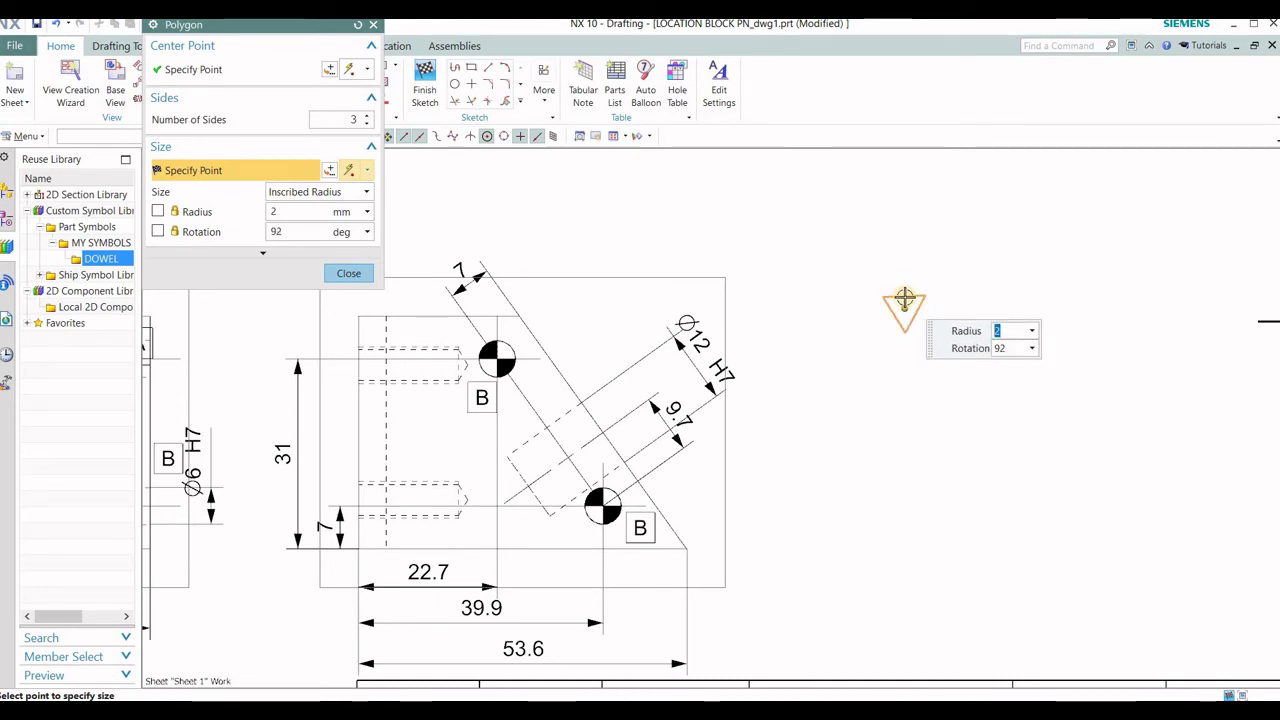
pyautogui.press('Tab')
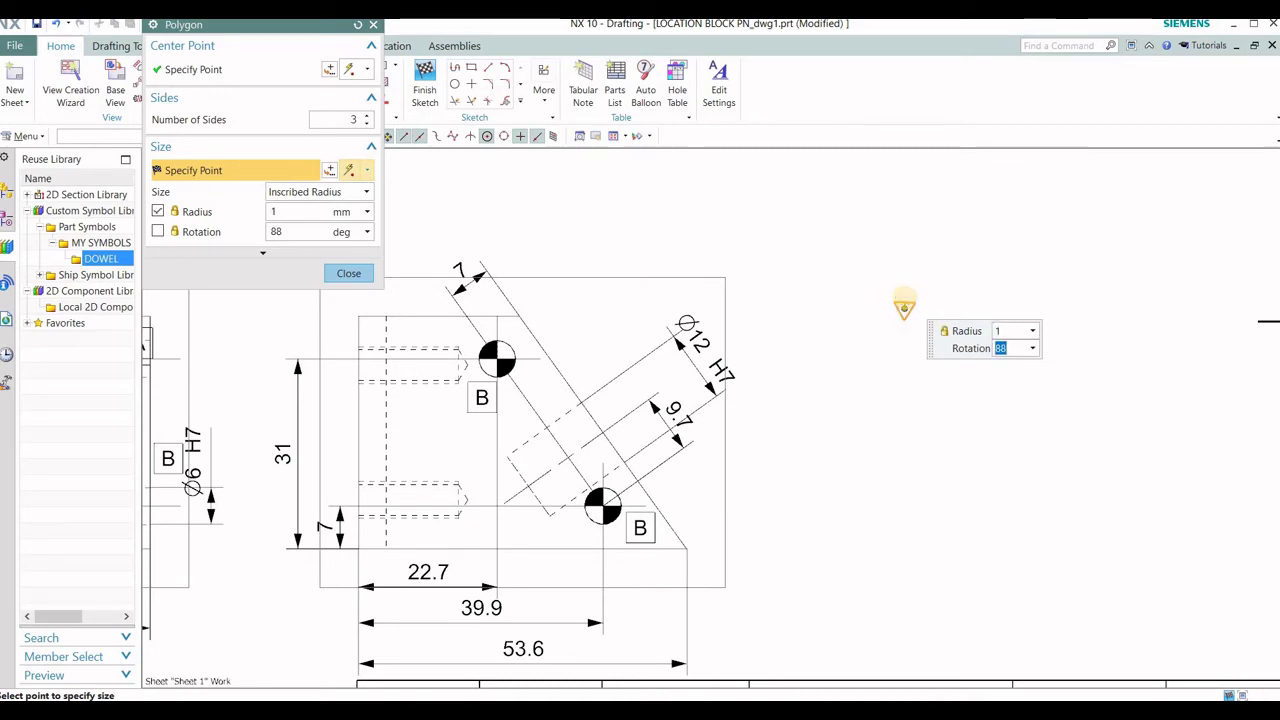
pyautogui.press('Return')
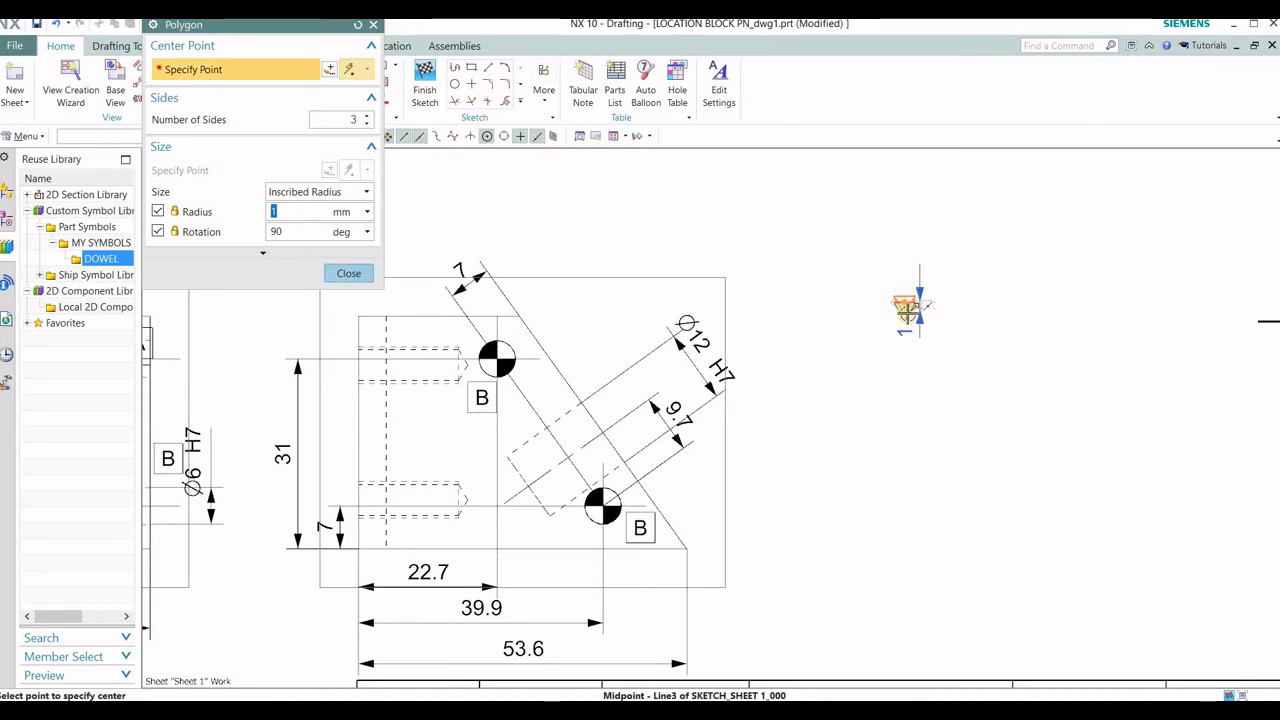
pyautogui.press('Escape')
pyautogui.scroll(3, 941, 350)
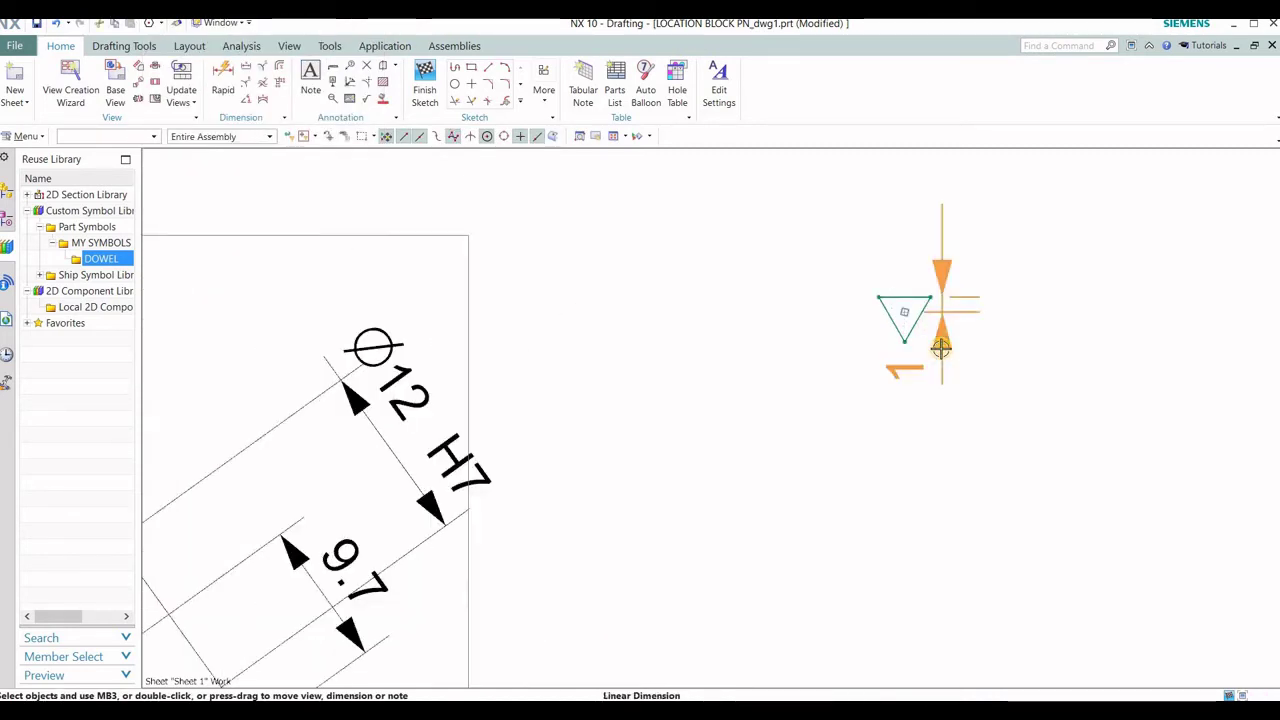
# Delete the automatic dimension on the triangle
pyautogui.click(941, 348)
pyautogui.press('Delete')
pyautogui.scroll(5, 942, 314)
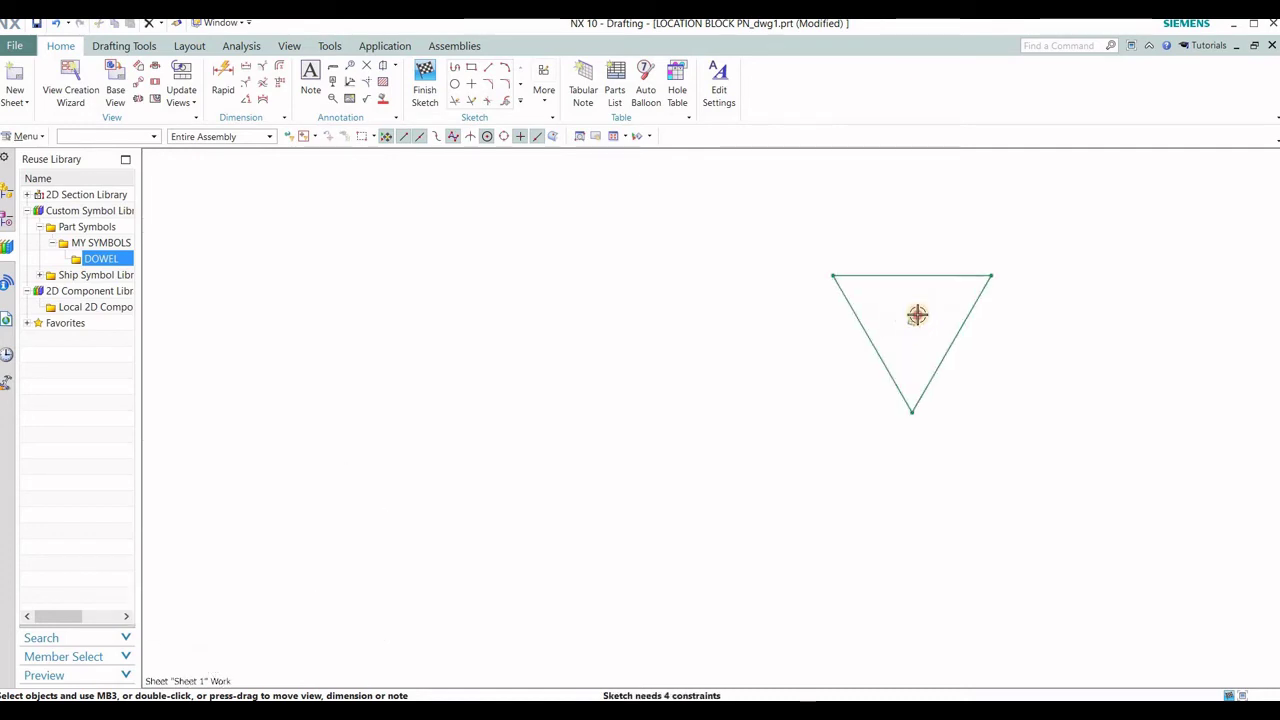
pyautogui.scroll(1, 917, 314)
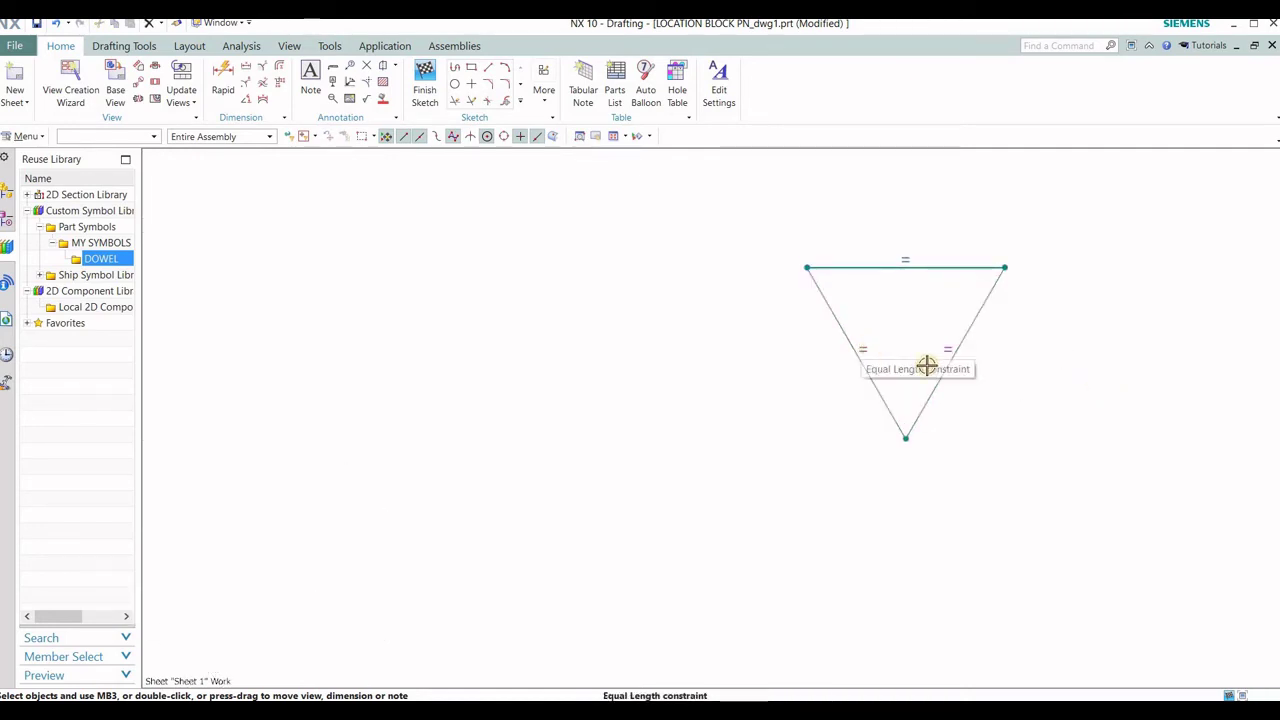
pyautogui.scroll(-4, 837, 351)
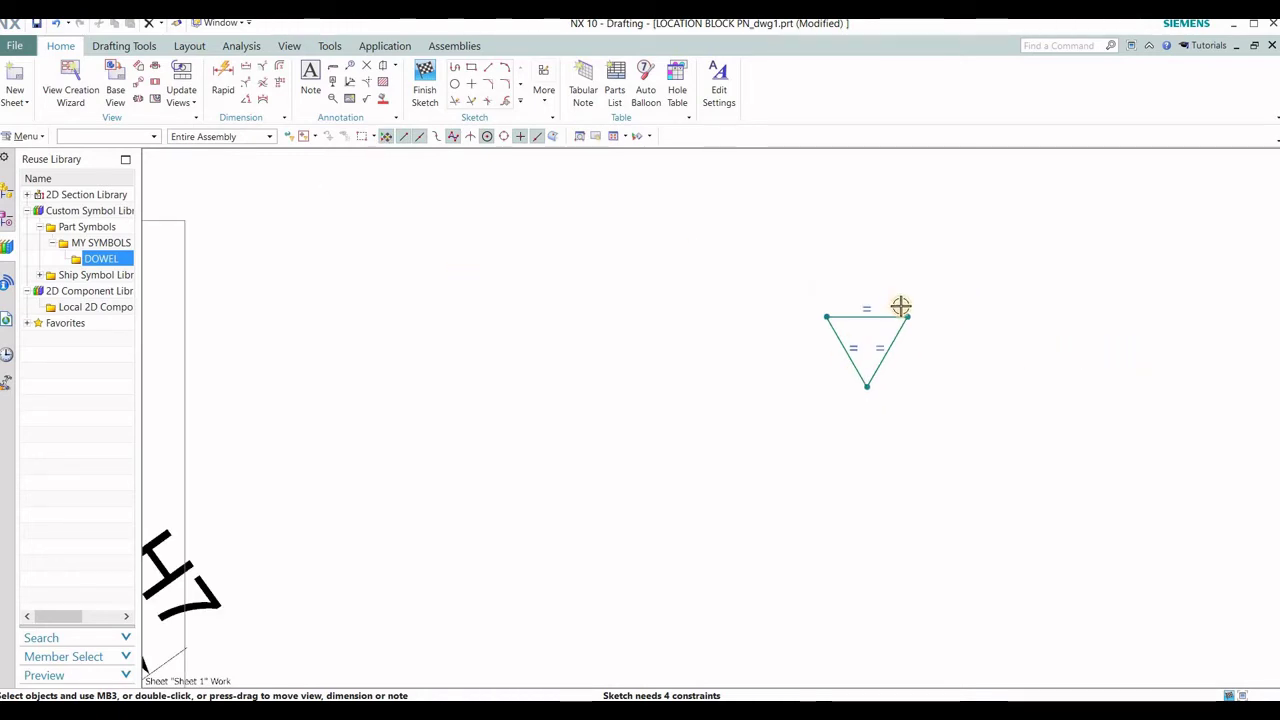
# Box-select the triangle and paste a copy of it beside the original
pyautogui.moveTo(950, 292); pyautogui.dragTo(770, 448)
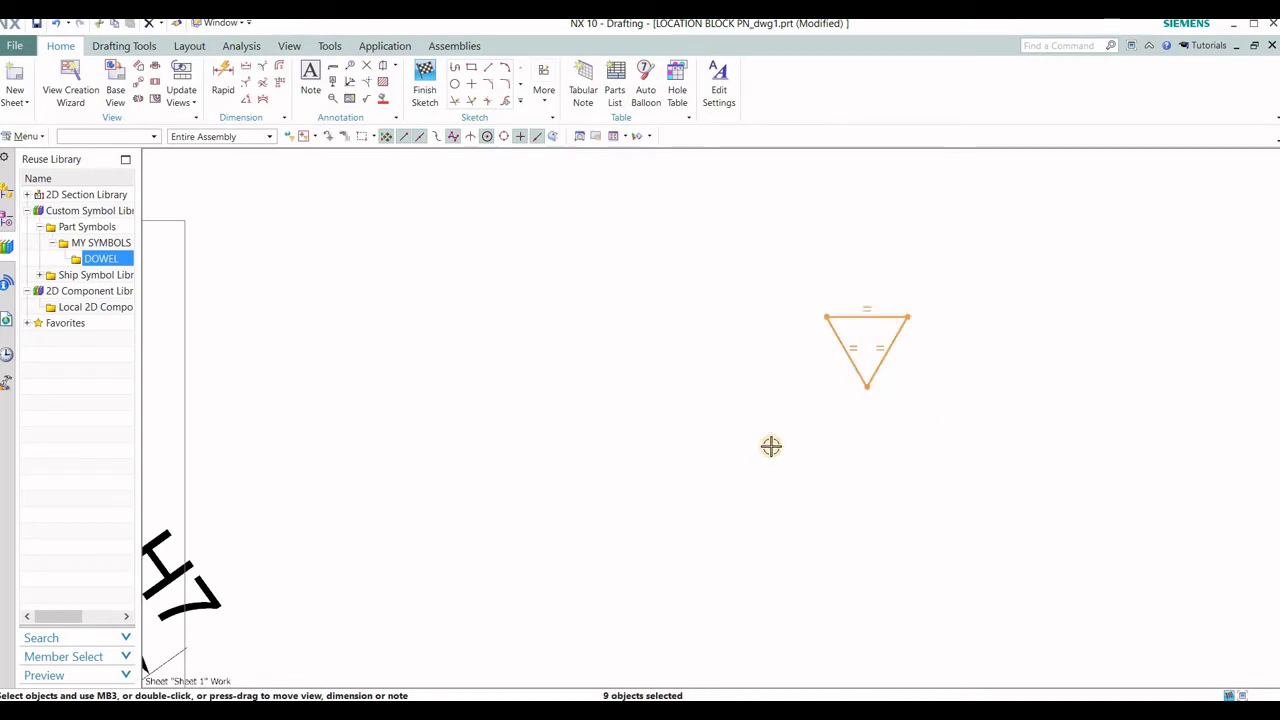
pyautogui.click(770, 446)
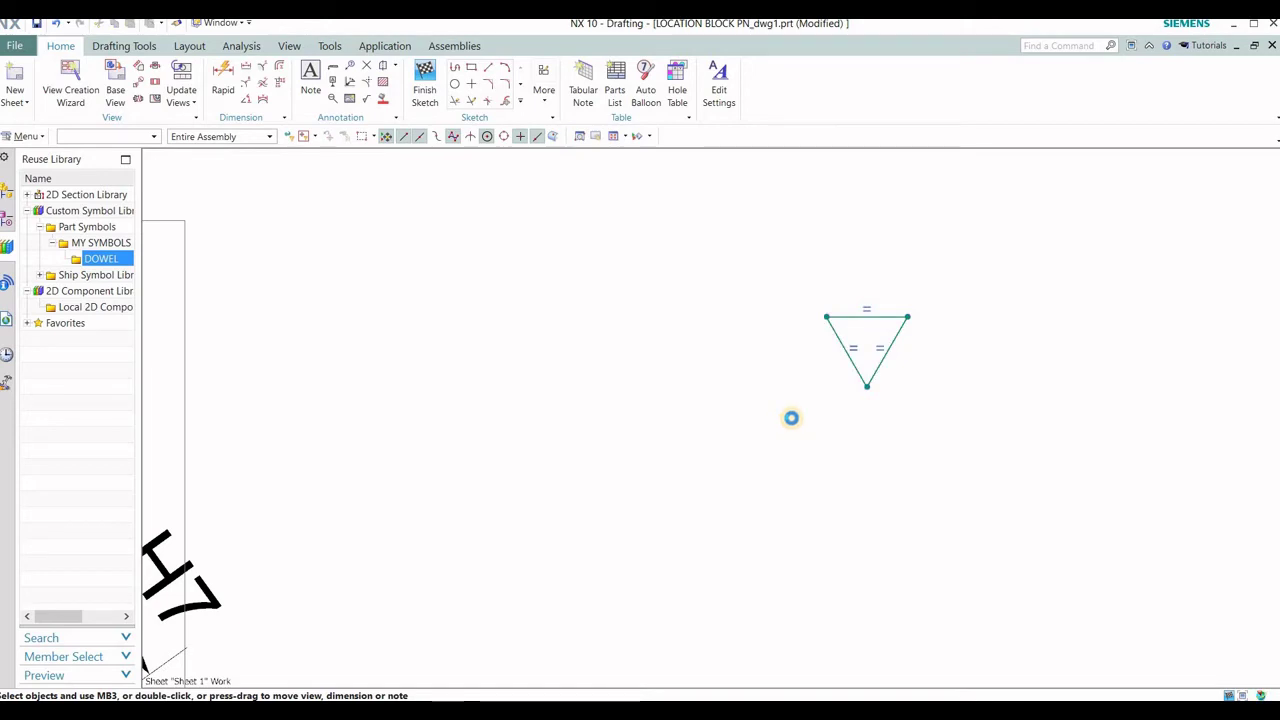
pyautogui.hotkey('ctrl', 'v')
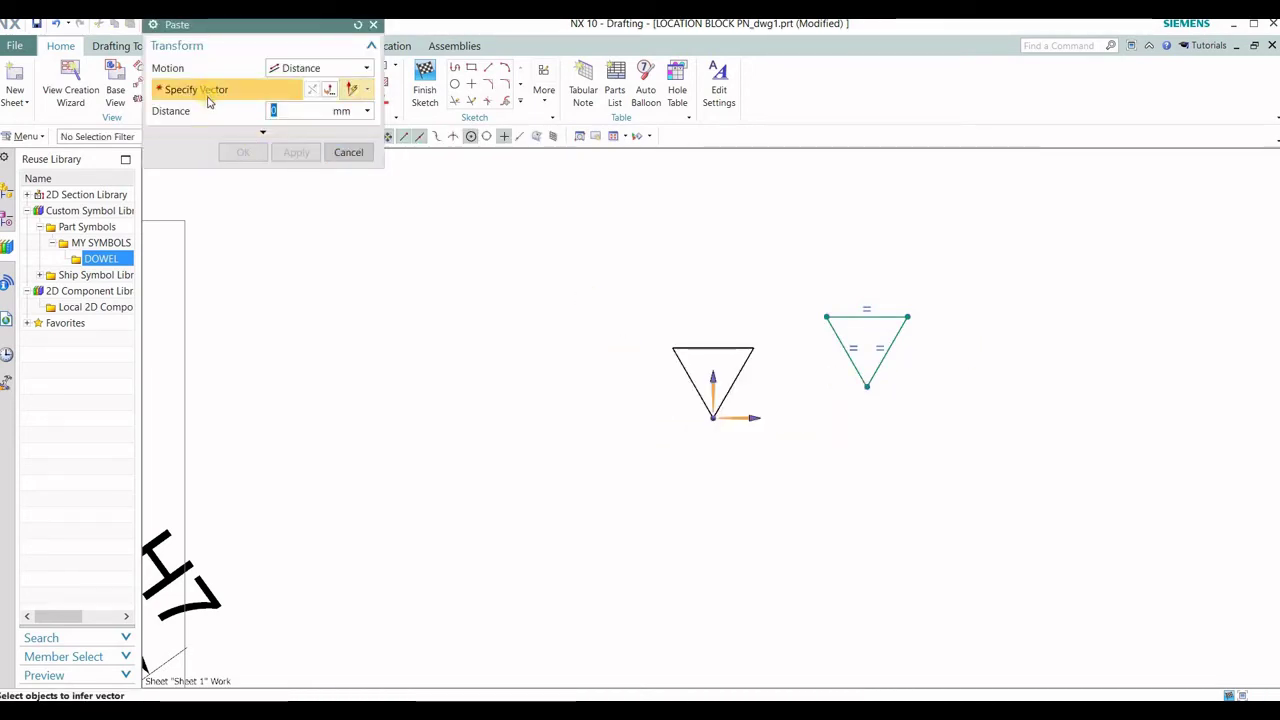
# Move the pasted triangle Point to Point so its top-left corner meets the original's top-right corner
pyautogui.click(368, 68)
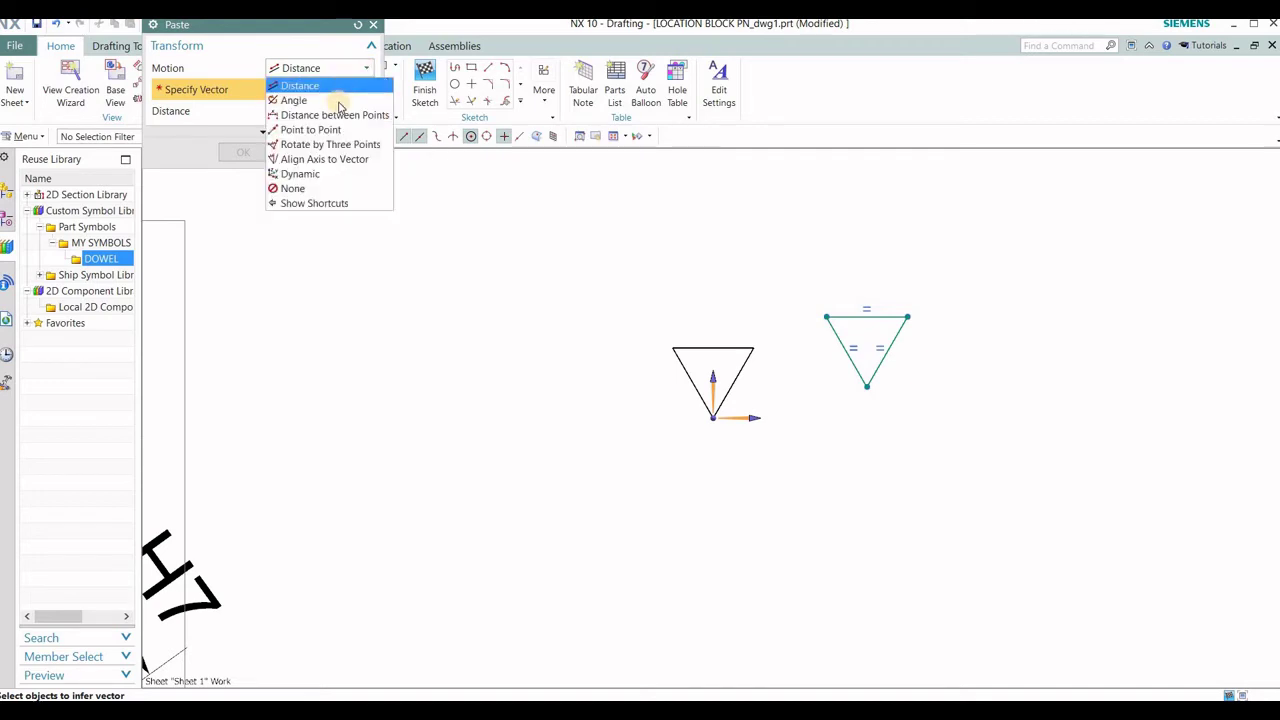
pyautogui.click(334, 129)
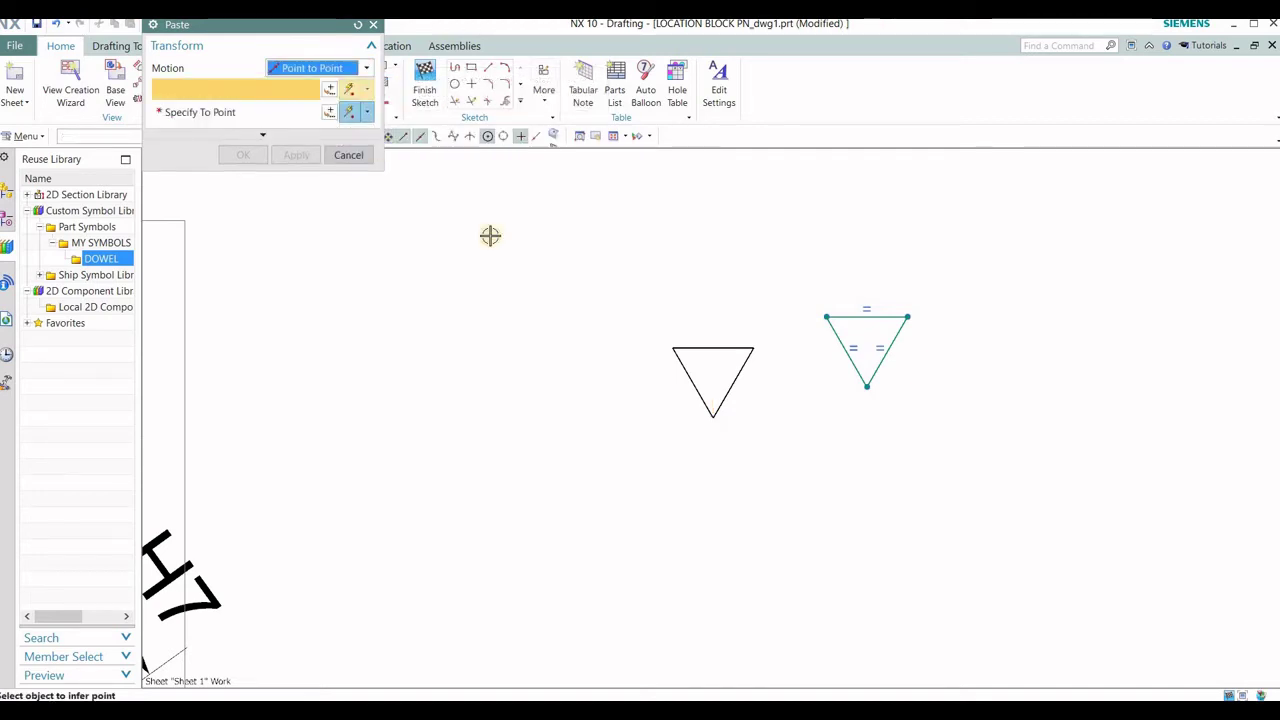
pyautogui.click(672, 348)
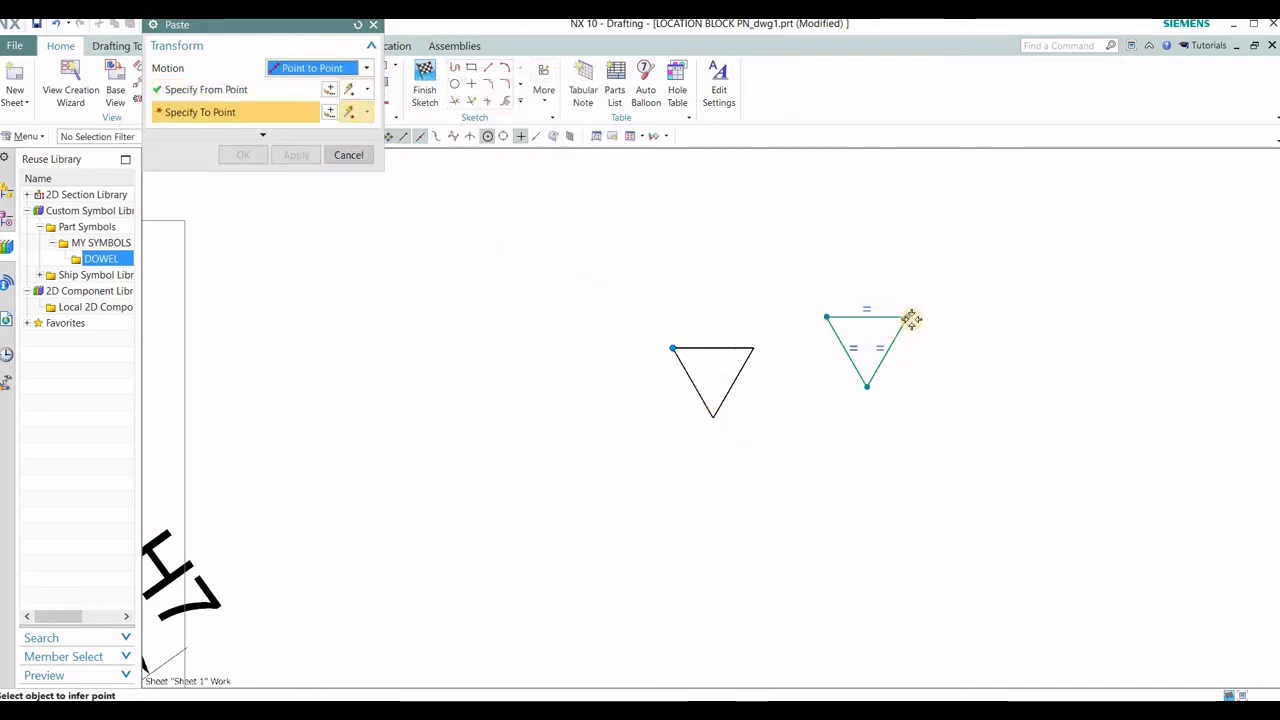
pyautogui.click(907, 318)
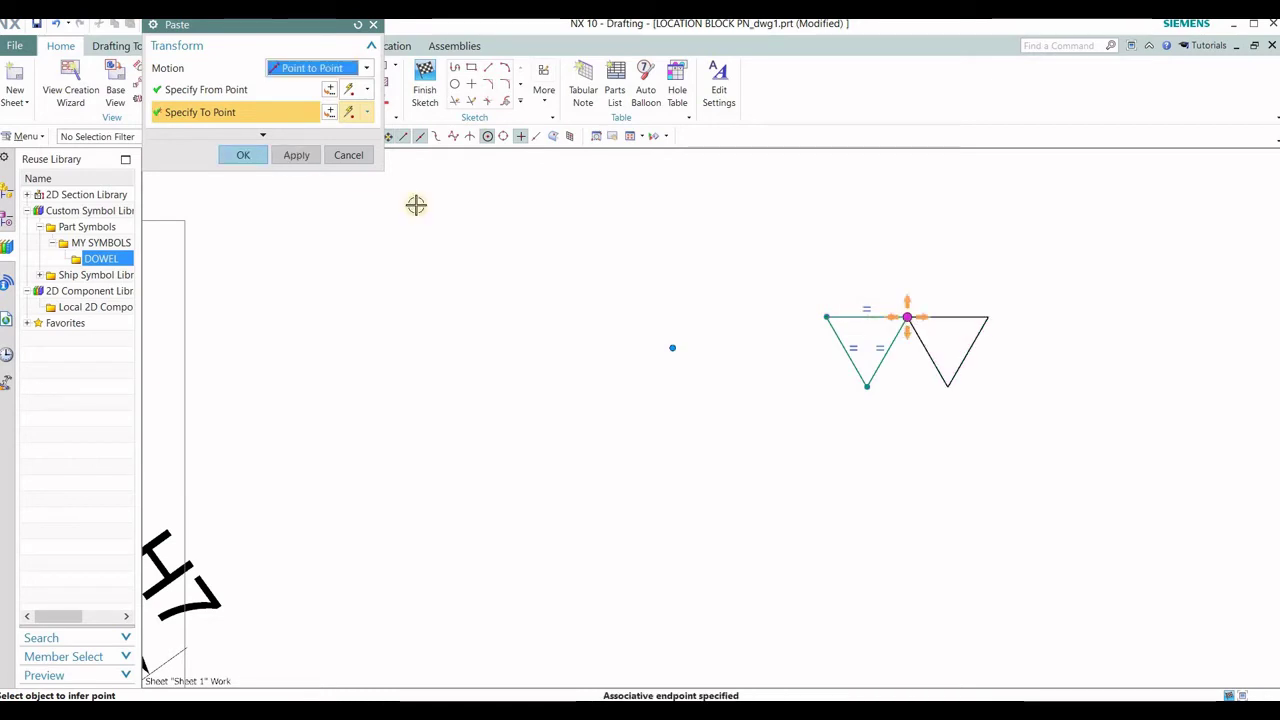
pyautogui.click(305, 163)
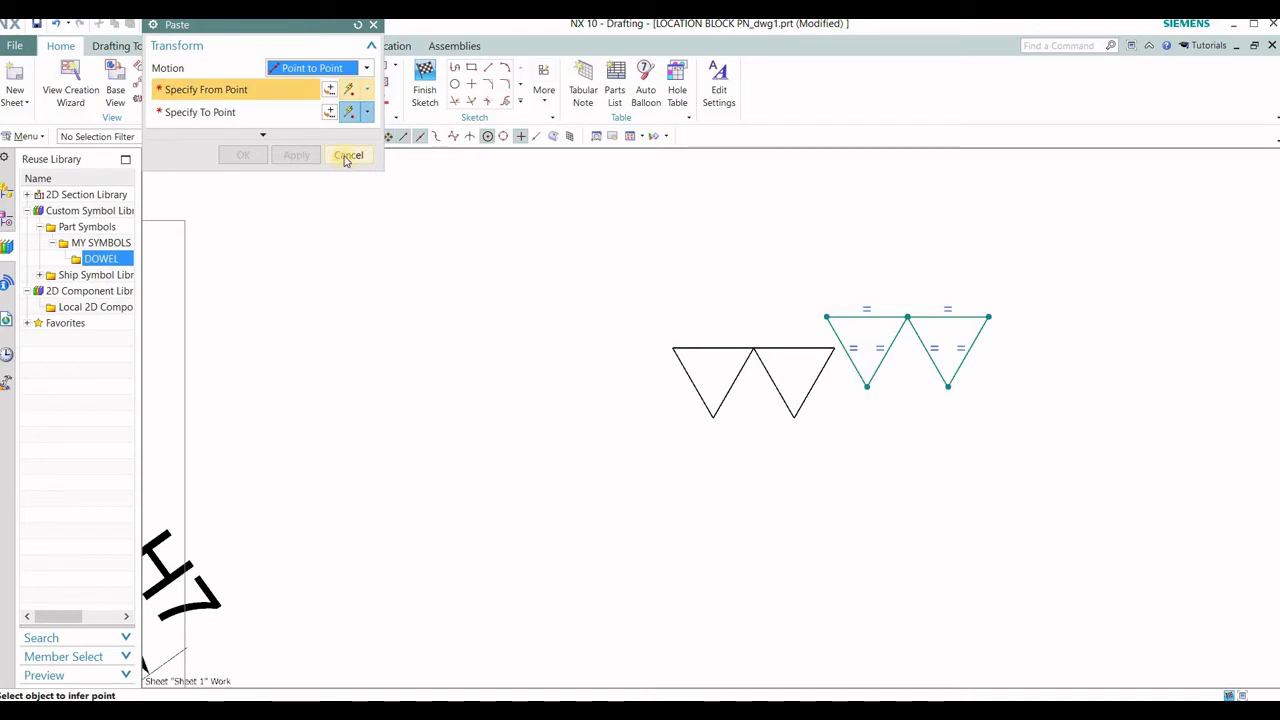
pyautogui.click(345, 157)
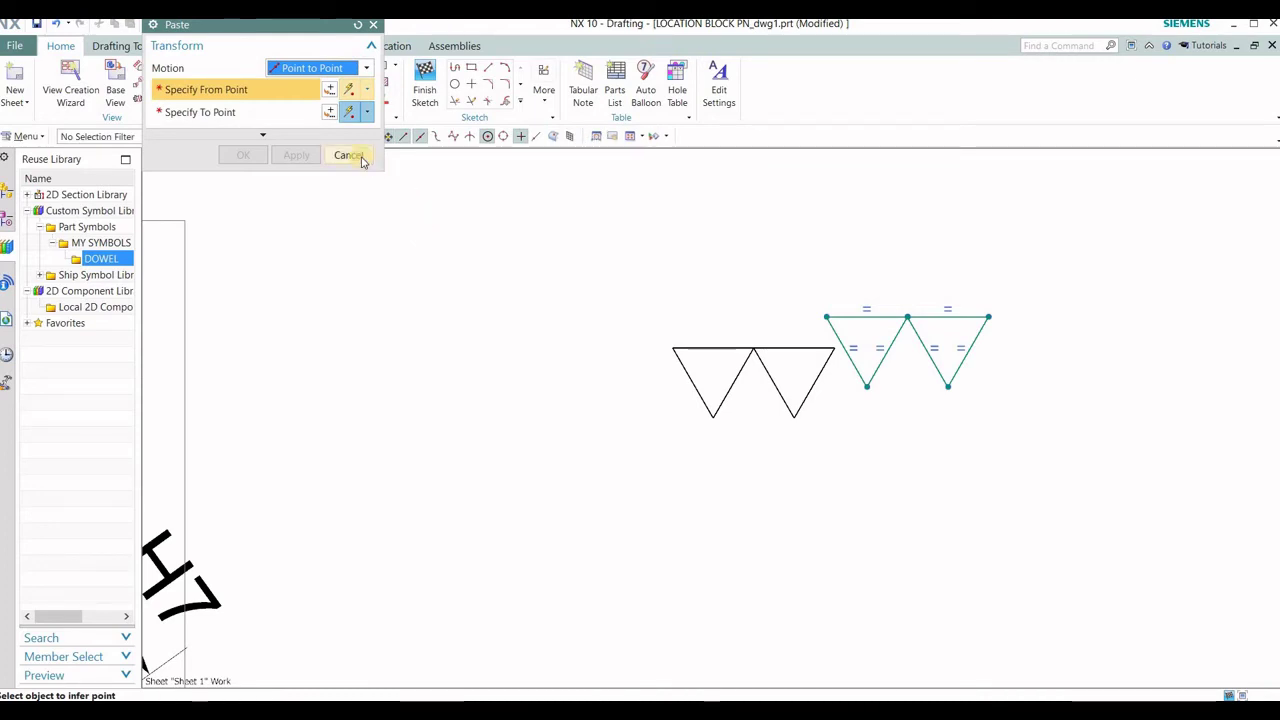
pyautogui.press('Escape')
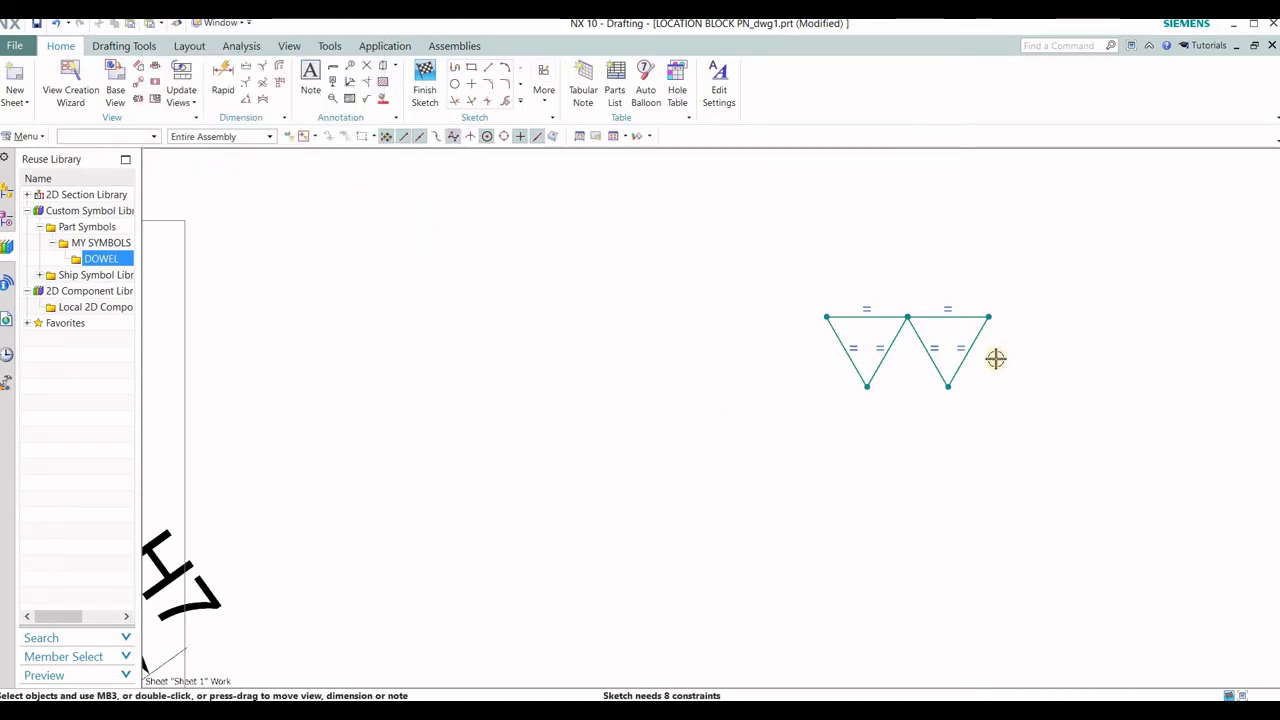
# Paste a third triangle, snapping its top-left corner to the second triangle's top-right corner
pyautogui.moveTo(934, 288); pyautogui.dragTo(770, 455)
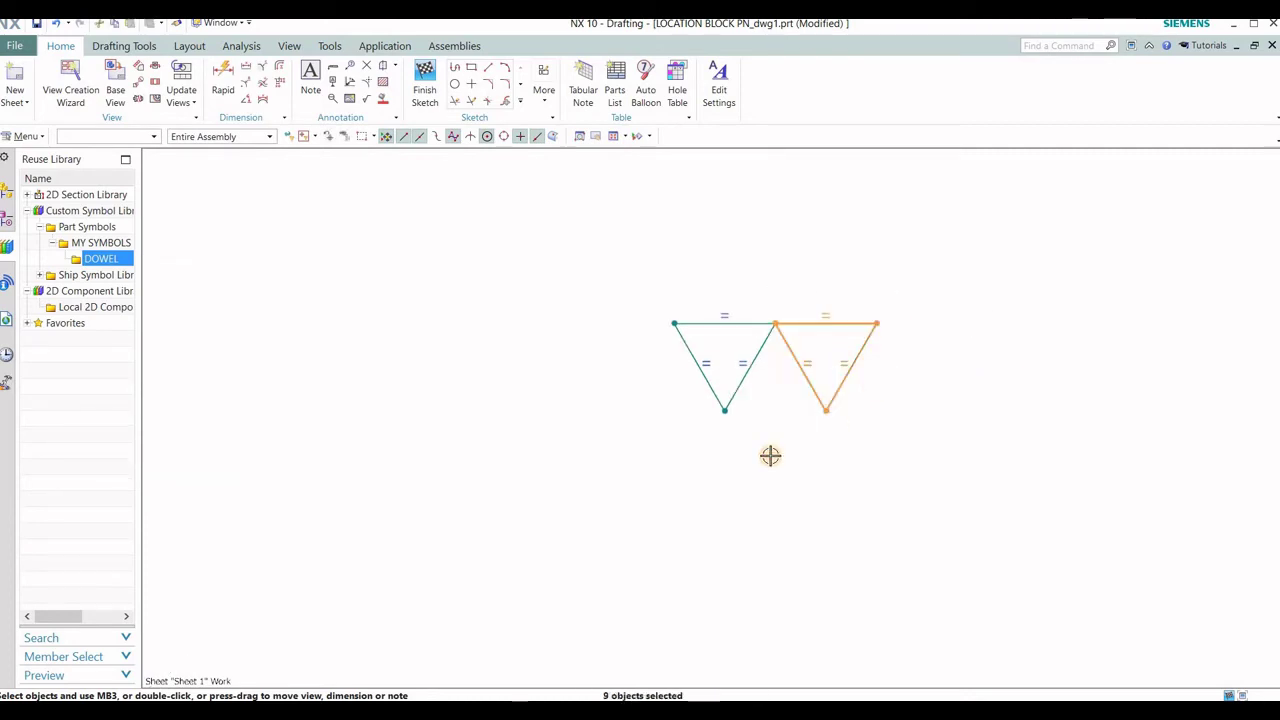
pyautogui.click(786, 462)
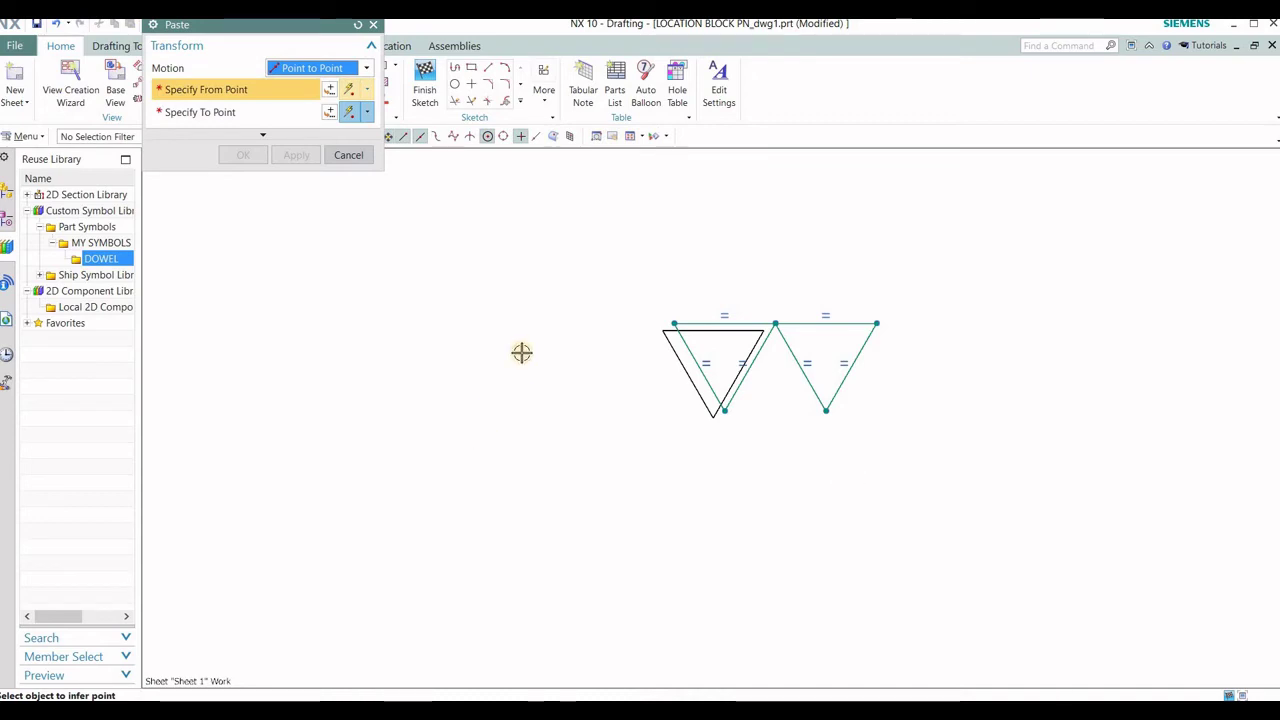
pyautogui.click(662, 330)
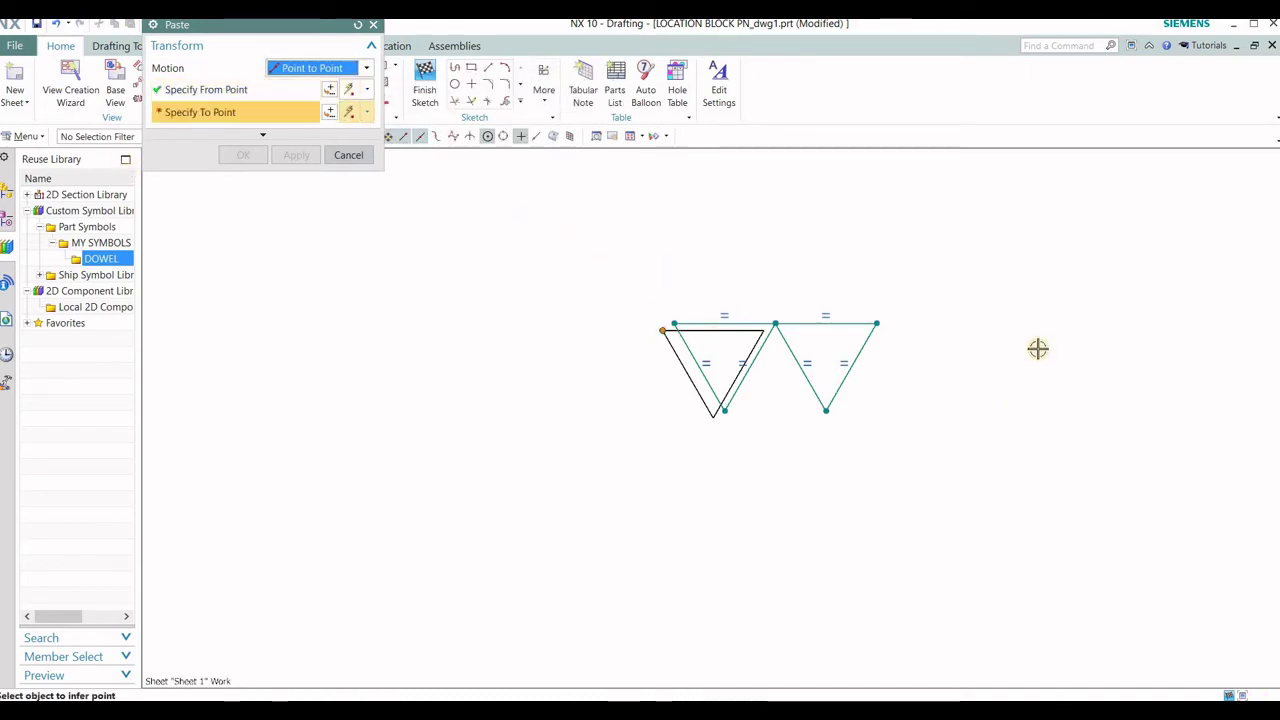
pyautogui.click(877, 320)
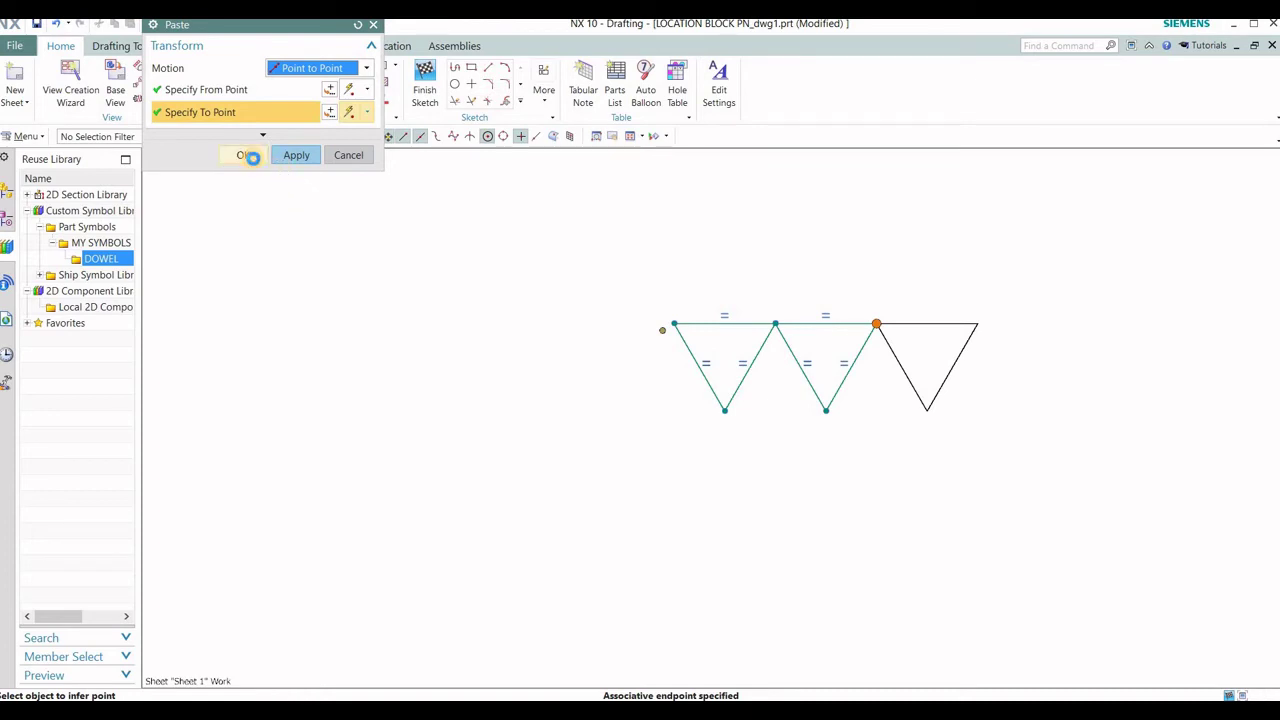
pyautogui.click(243, 155)
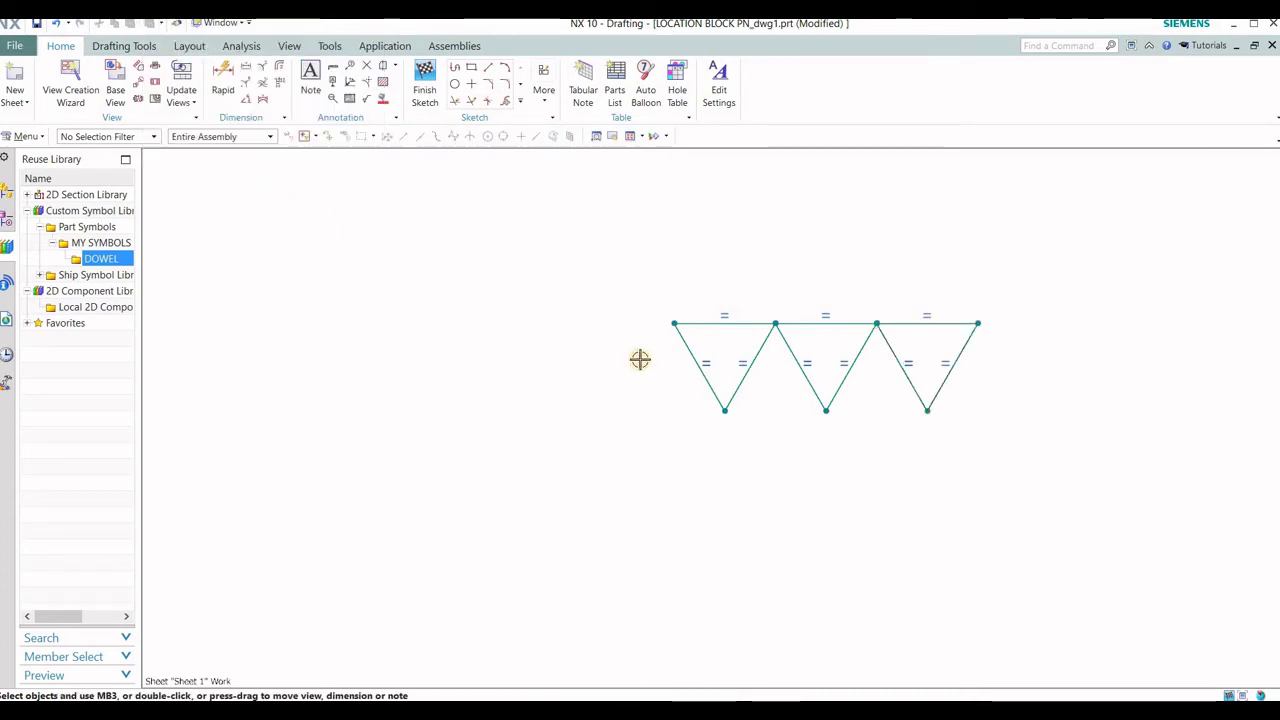
# Finish the three-triangle sketch, then briefly open and close the Custom Symbol definition
pyautogui.click(425, 100)
pyautogui.scroll(2, 750, 395)
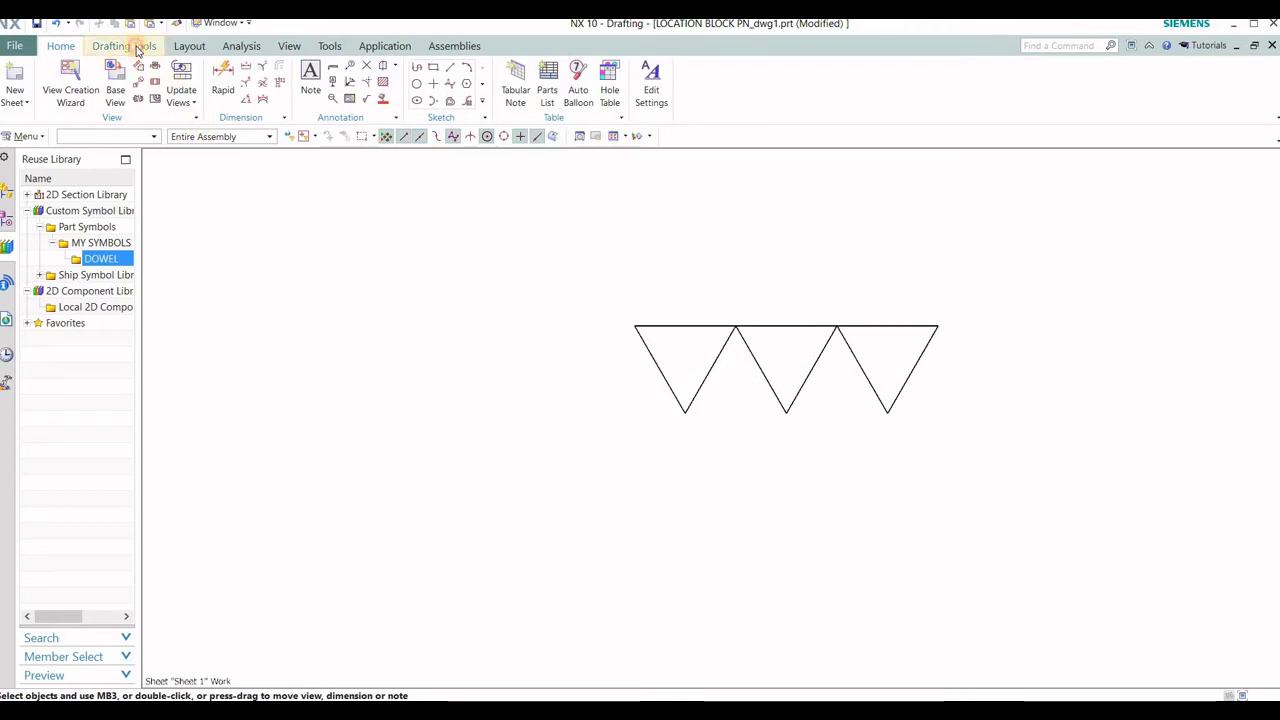
pyautogui.click(137, 48)
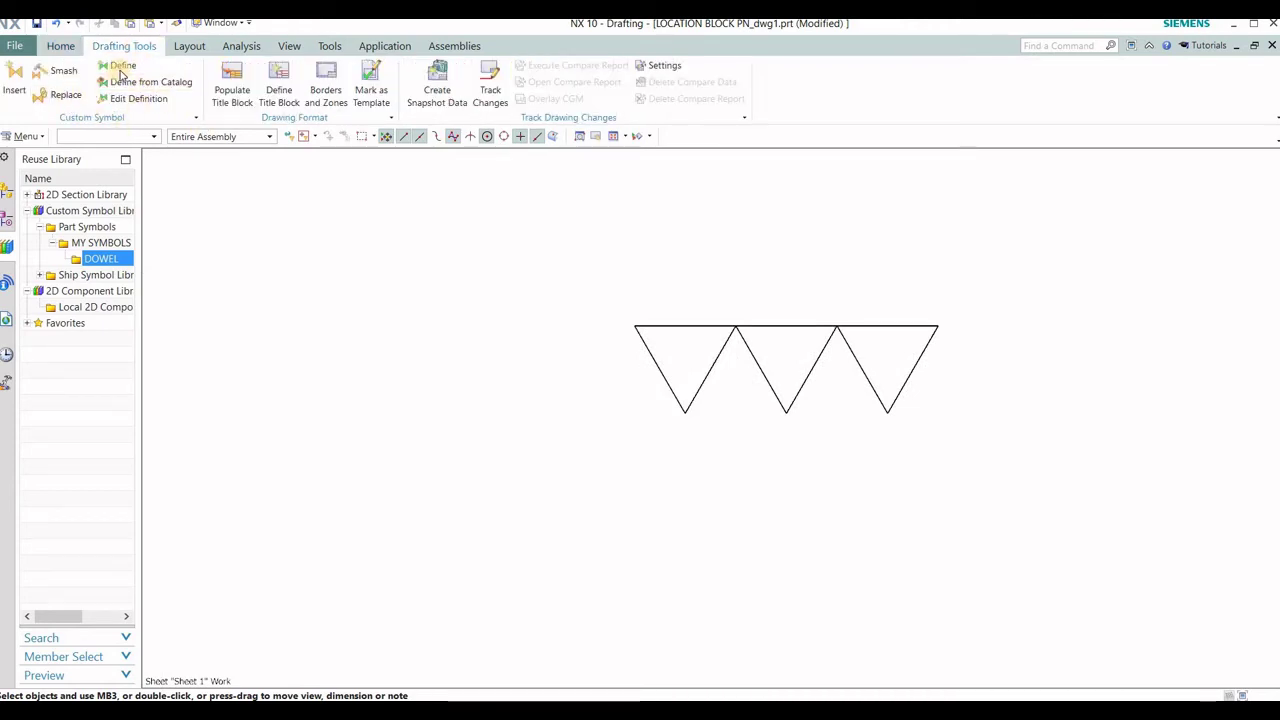
pyautogui.click(120, 68)
pyautogui.click(119, 97)
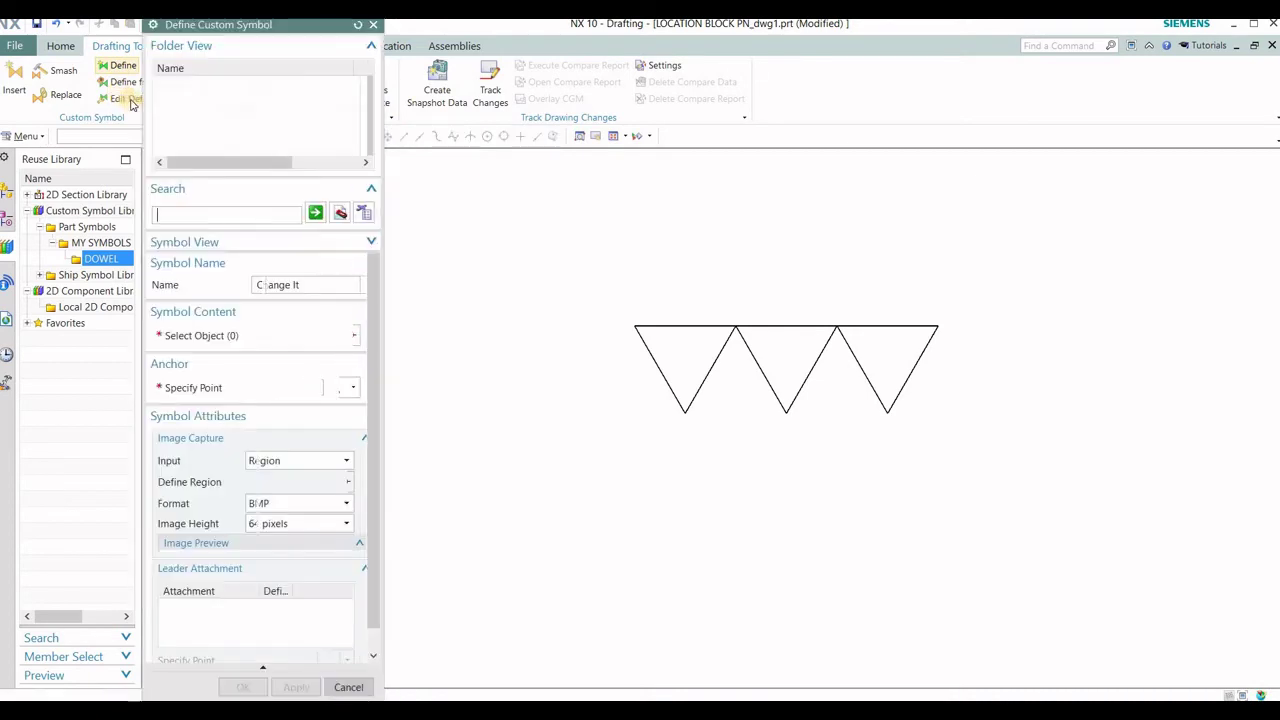
pyautogui.click(365, 687)
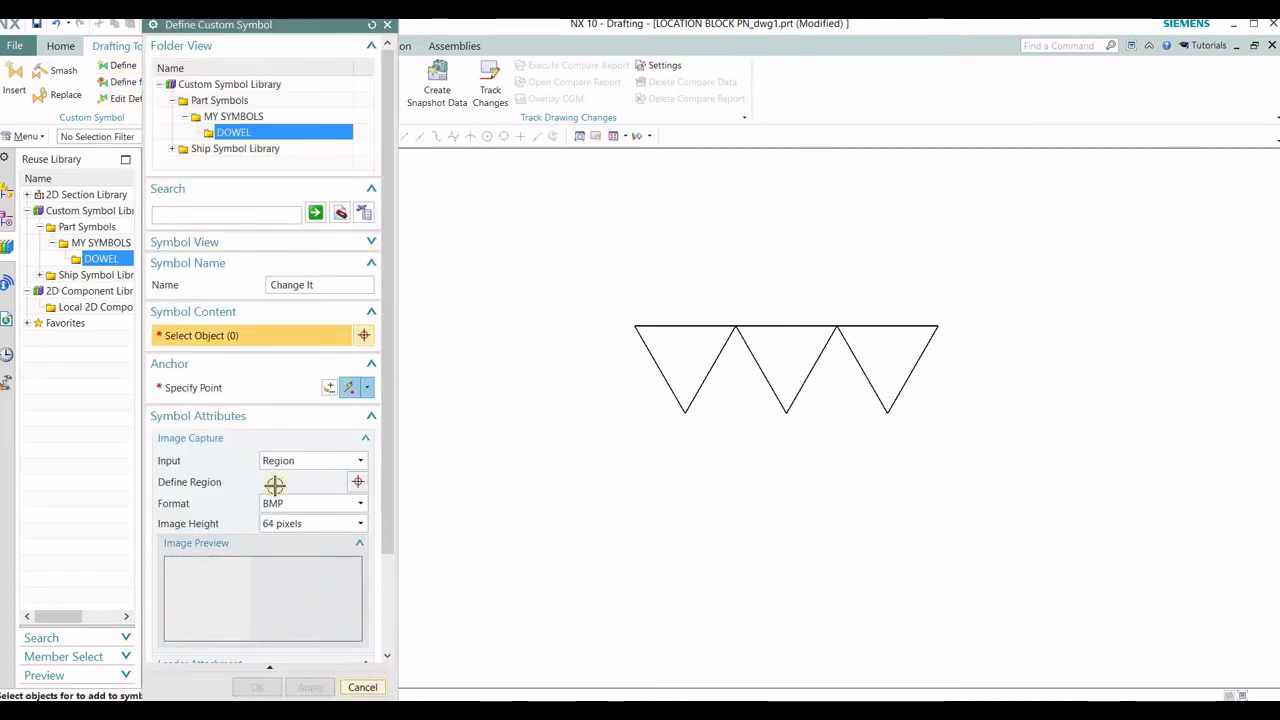
# Create a new folder named ROUGH under MY SYMBOLS and reopen Define Custom Symbol
pyautogui.click(102, 244)
pyautogui.rightClick(103, 247)
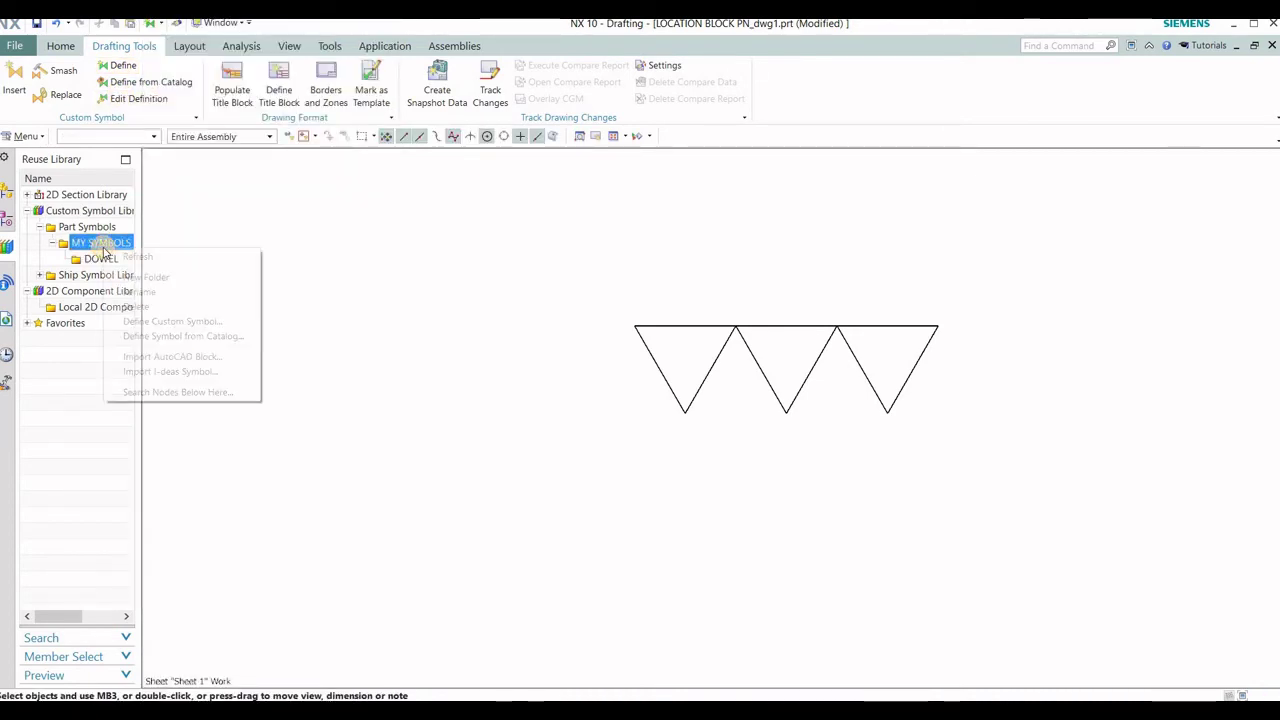
pyautogui.click(147, 277)
pyautogui.write('RO')
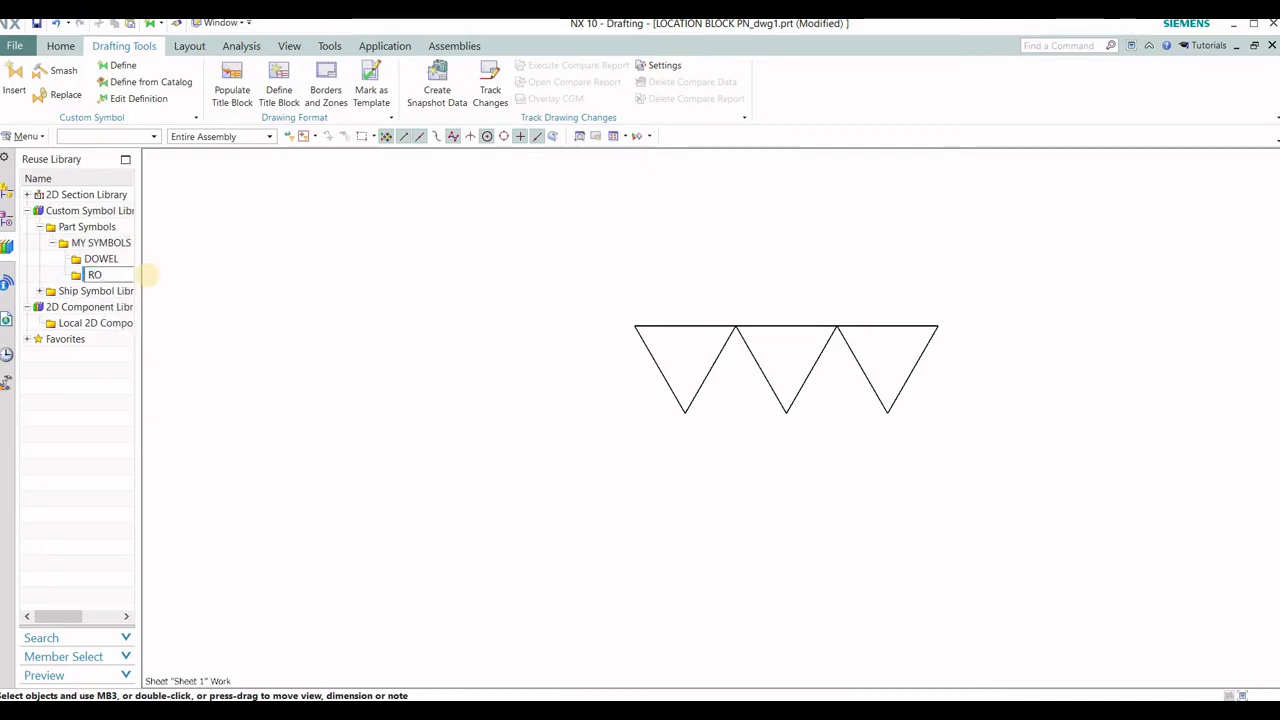
pyautogui.write('UGH')
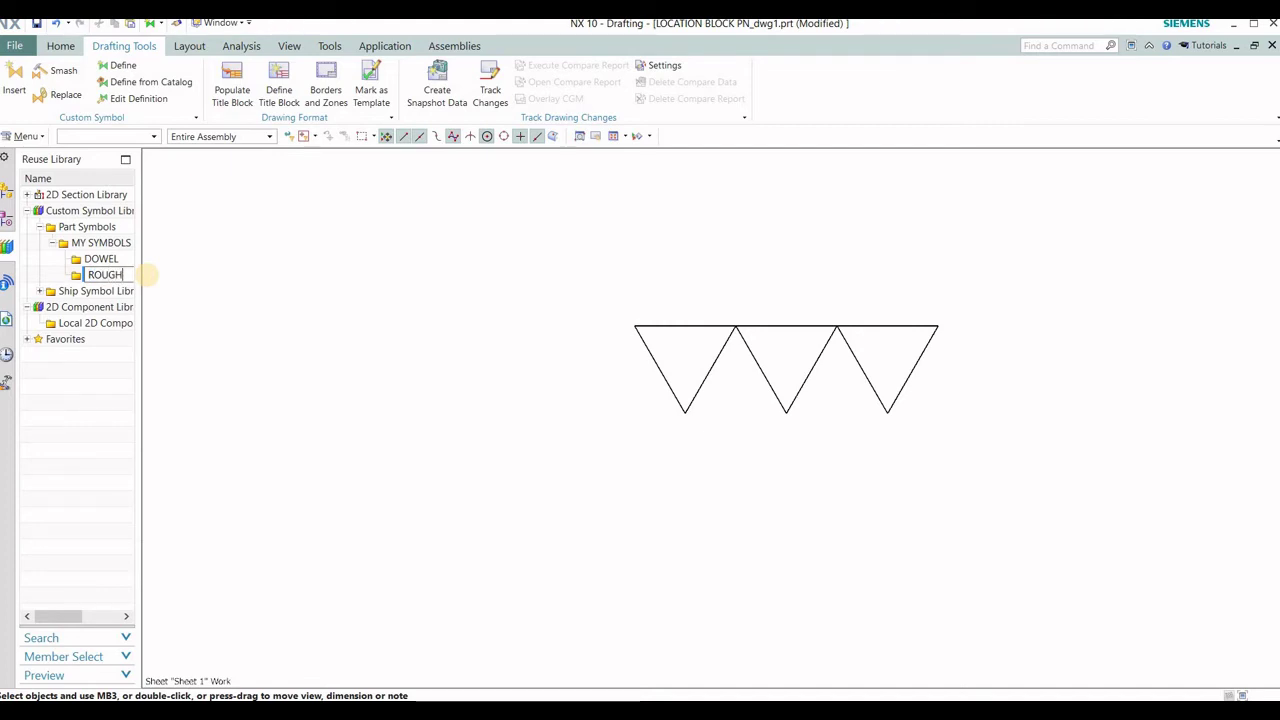
pyautogui.press('Return')
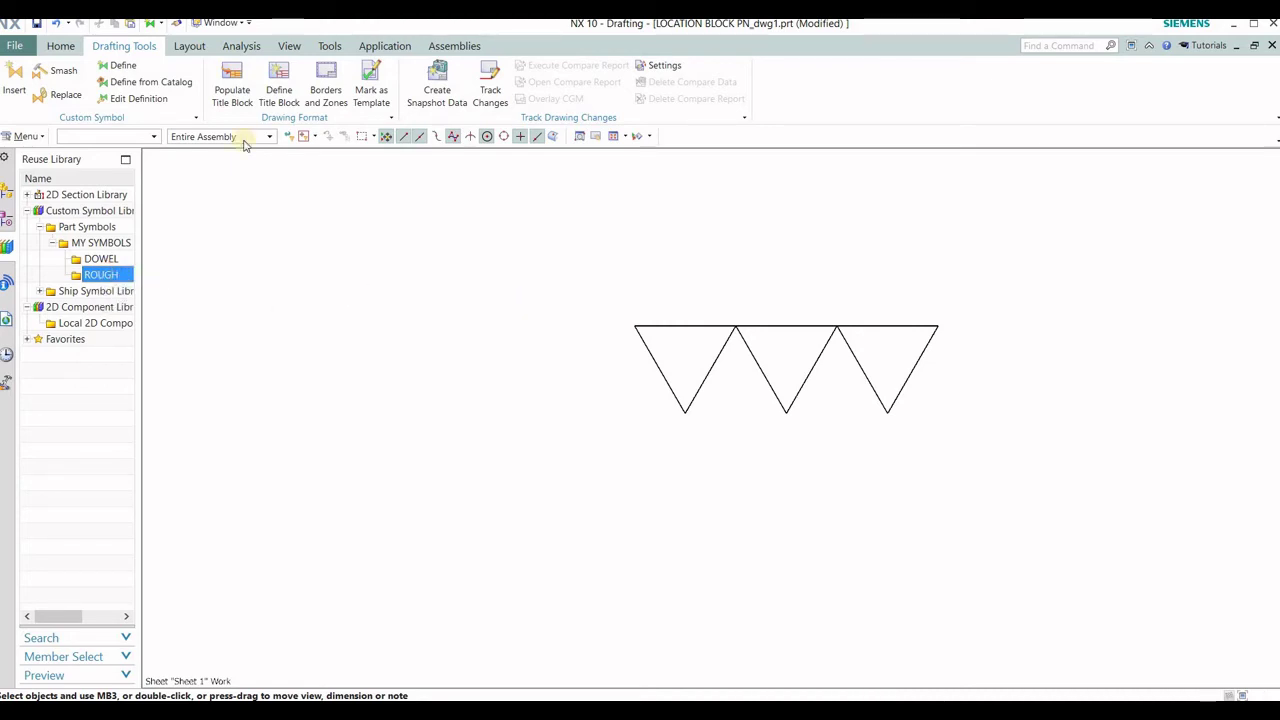
pyautogui.click(118, 65)
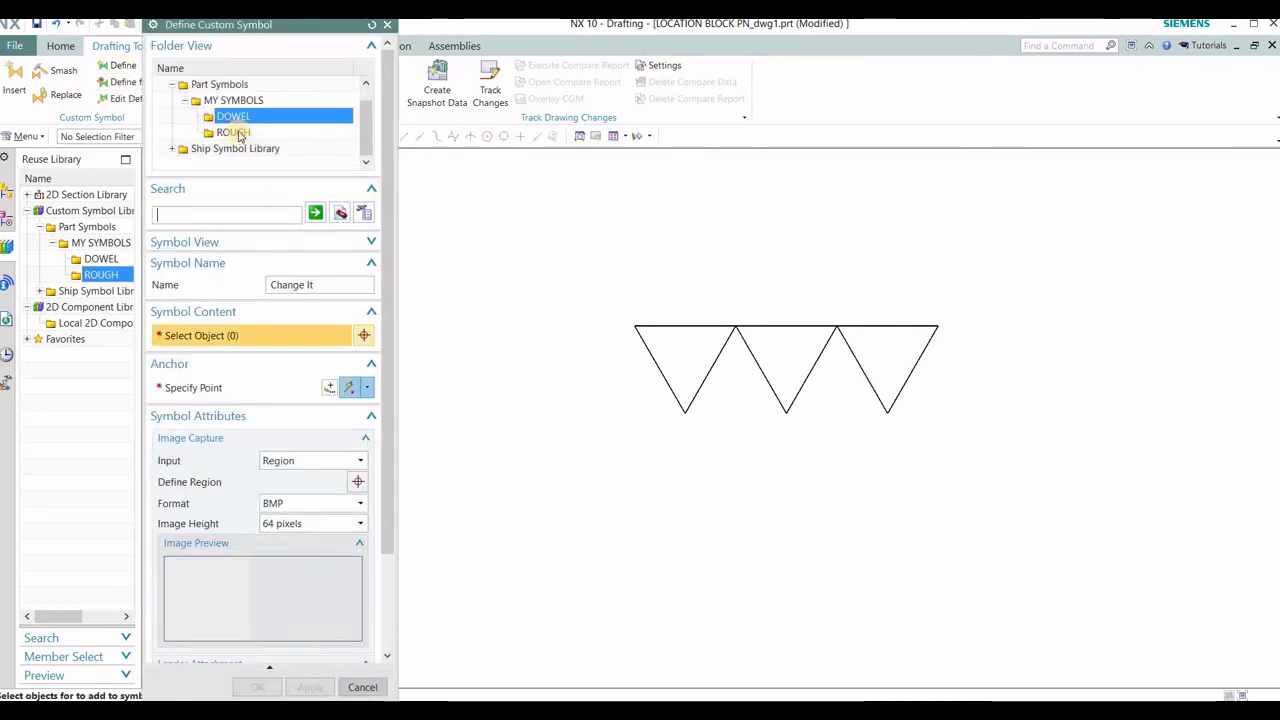
# Target the ROUGH folder, select all triangle lines, and anchor at the first triangle's bottom tip
pyautogui.click(236, 134)
pyautogui.write('ROU')
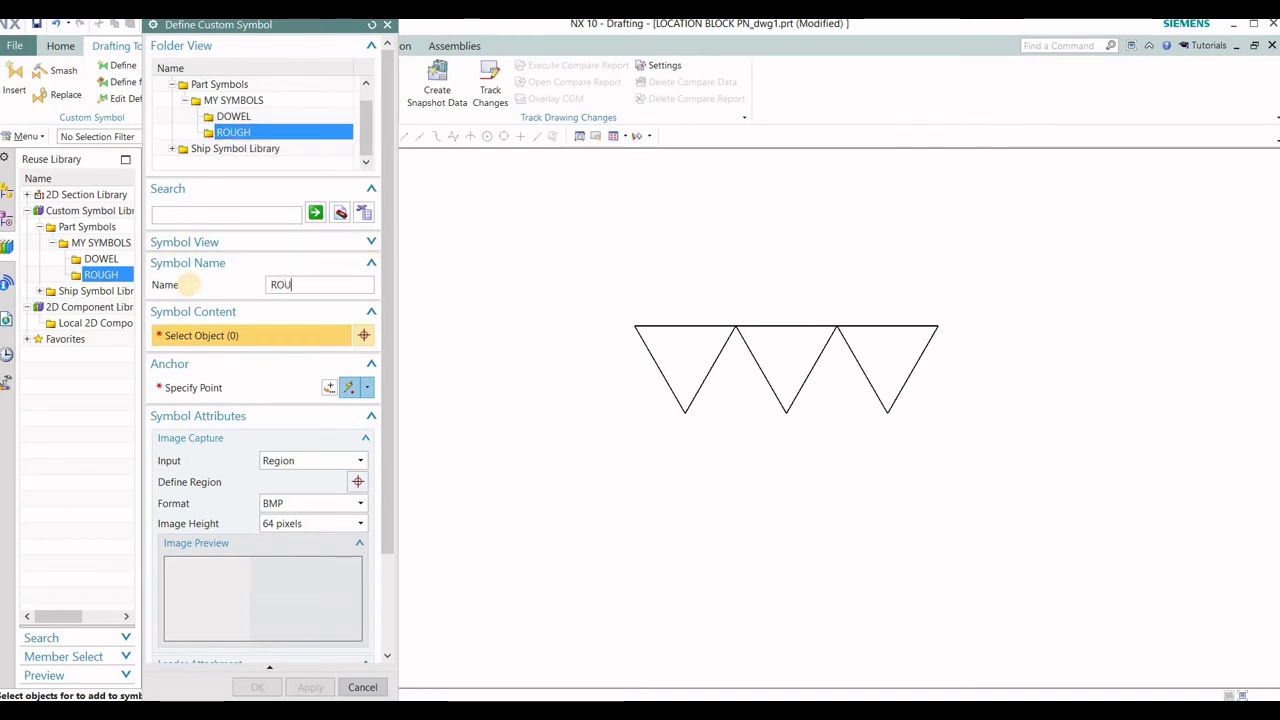
pyautogui.write('GH')
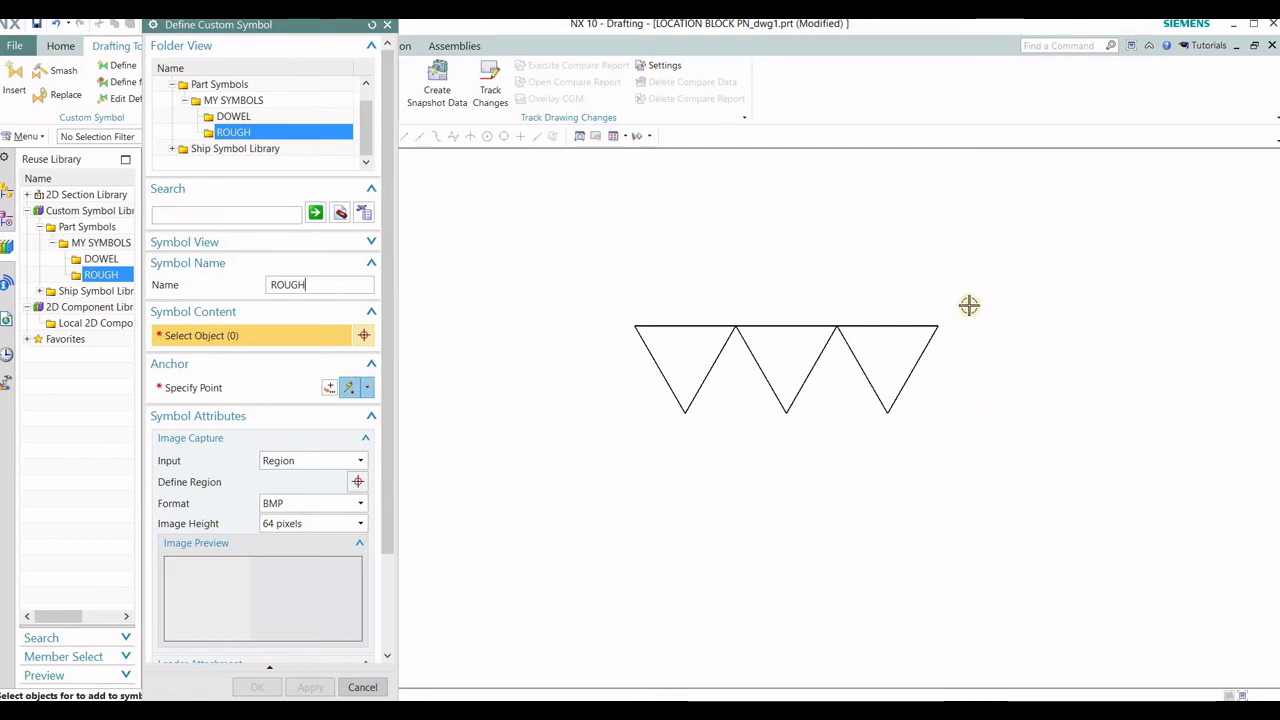
pyautogui.moveTo(969, 305); pyautogui.dragTo(603, 455)
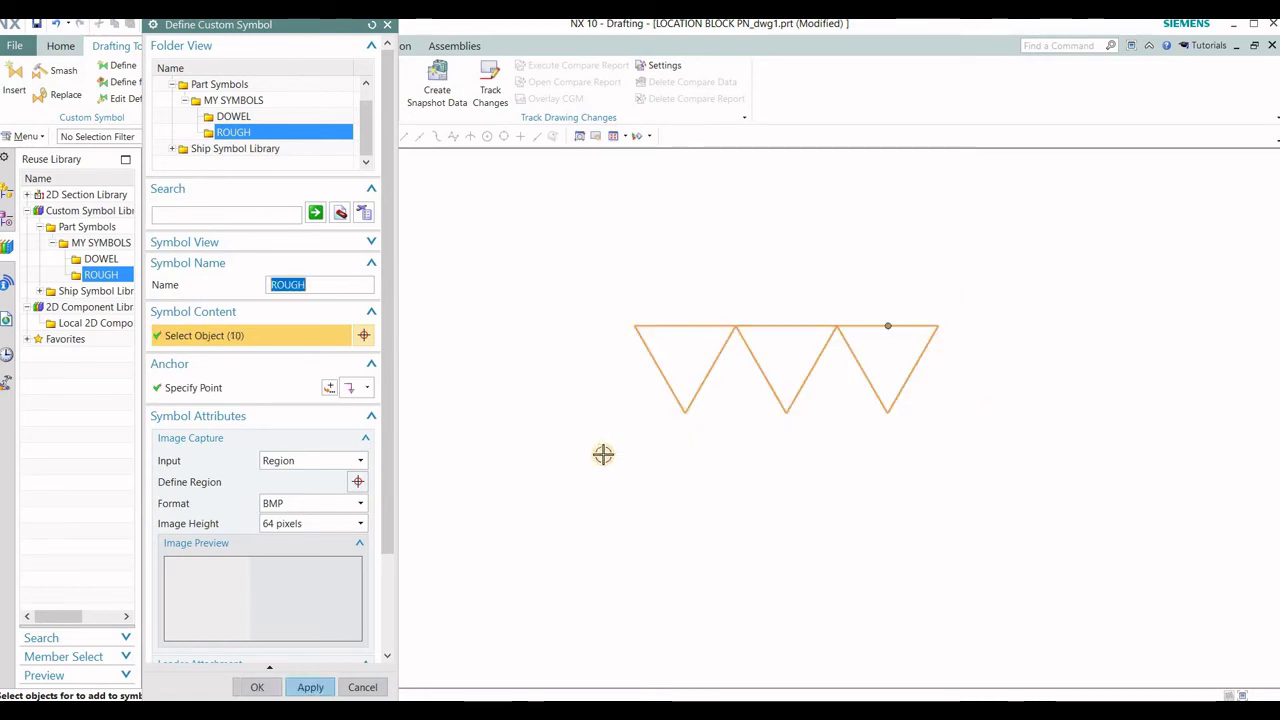
pyautogui.click(245, 390)
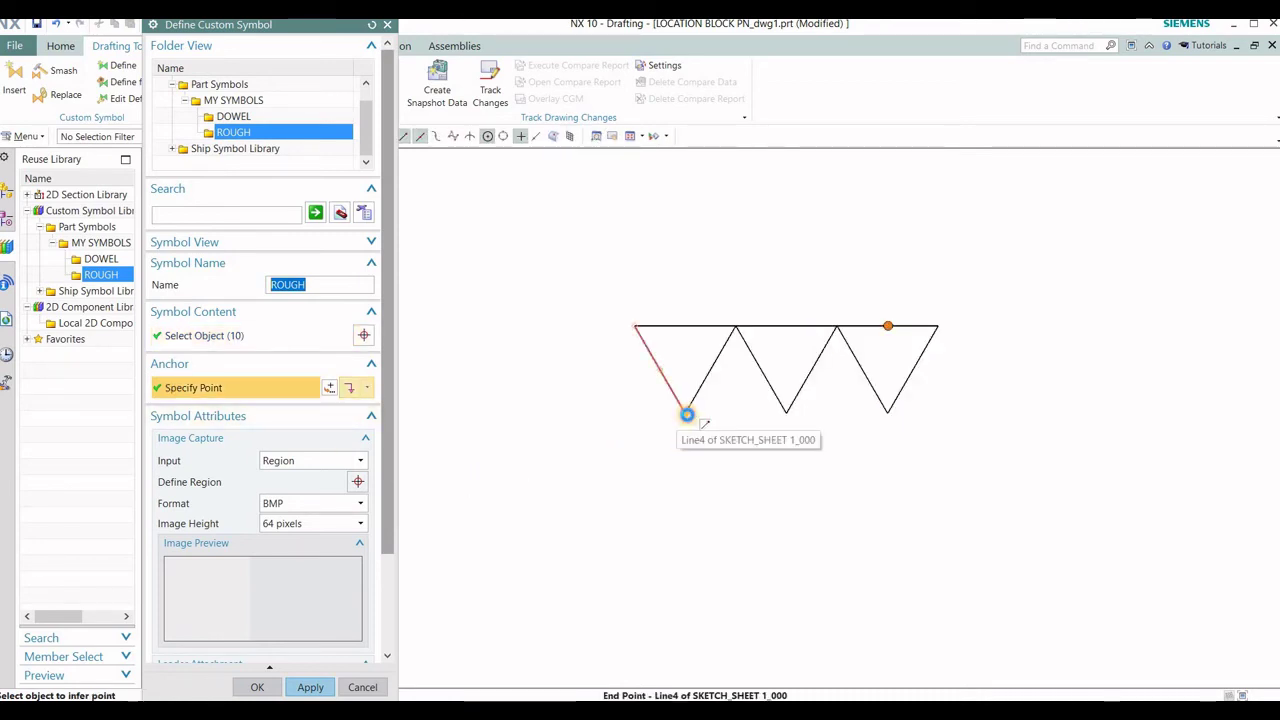
pyautogui.click(697, 418)
pyautogui.click(745, 428)
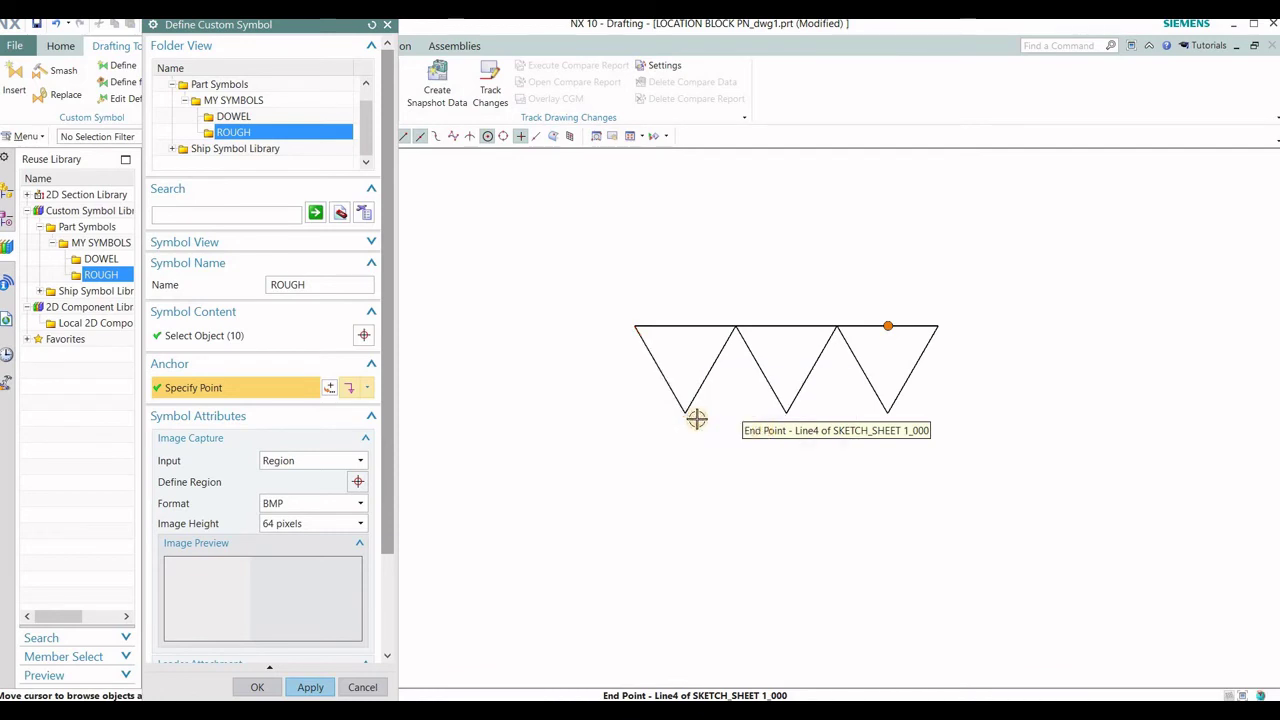
pyautogui.click(697, 418)
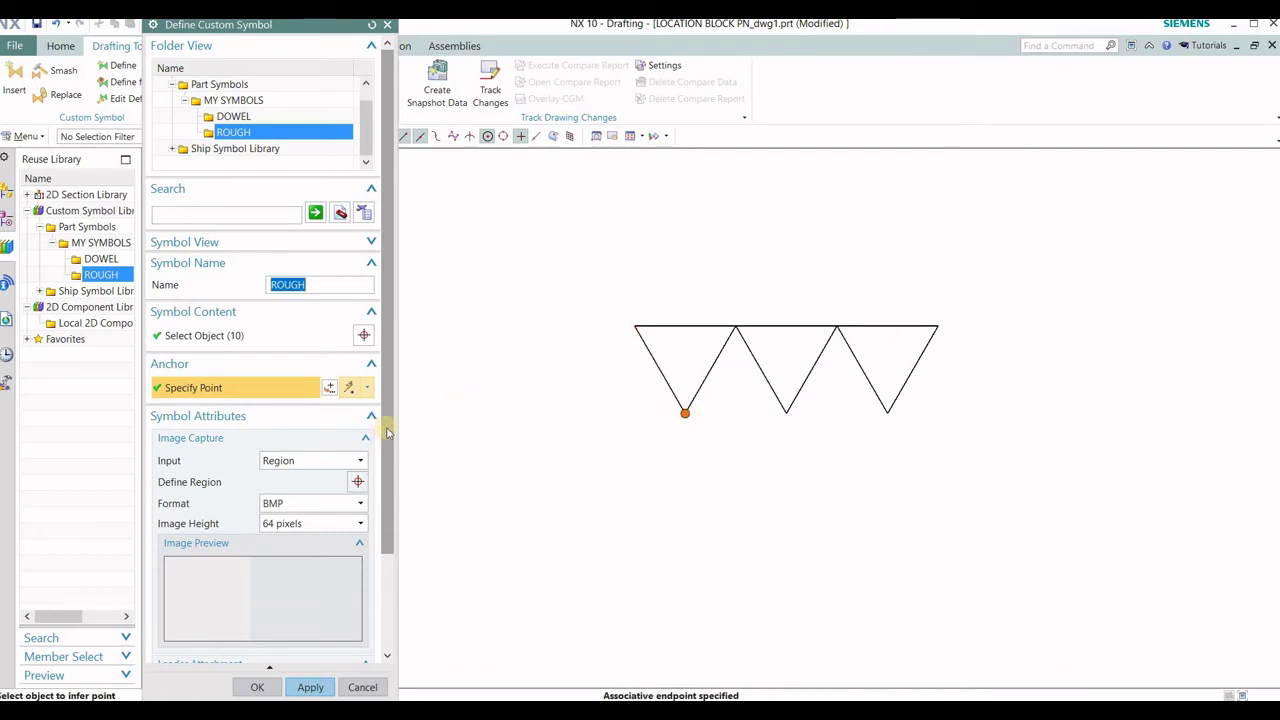
# Frame the three triangles as the preview image and save the ROUGH custom symbol
pyautogui.click(205, 484)
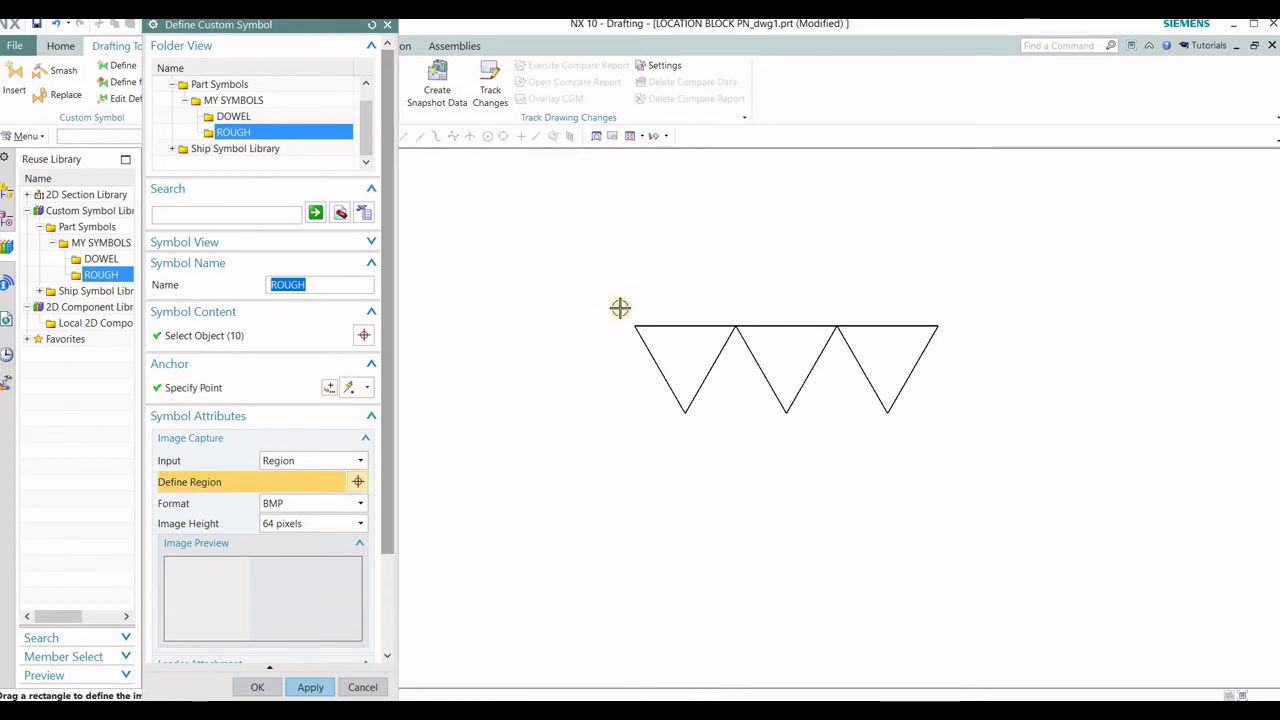
pyautogui.moveTo(620, 308); pyautogui.dragTo(953, 437)
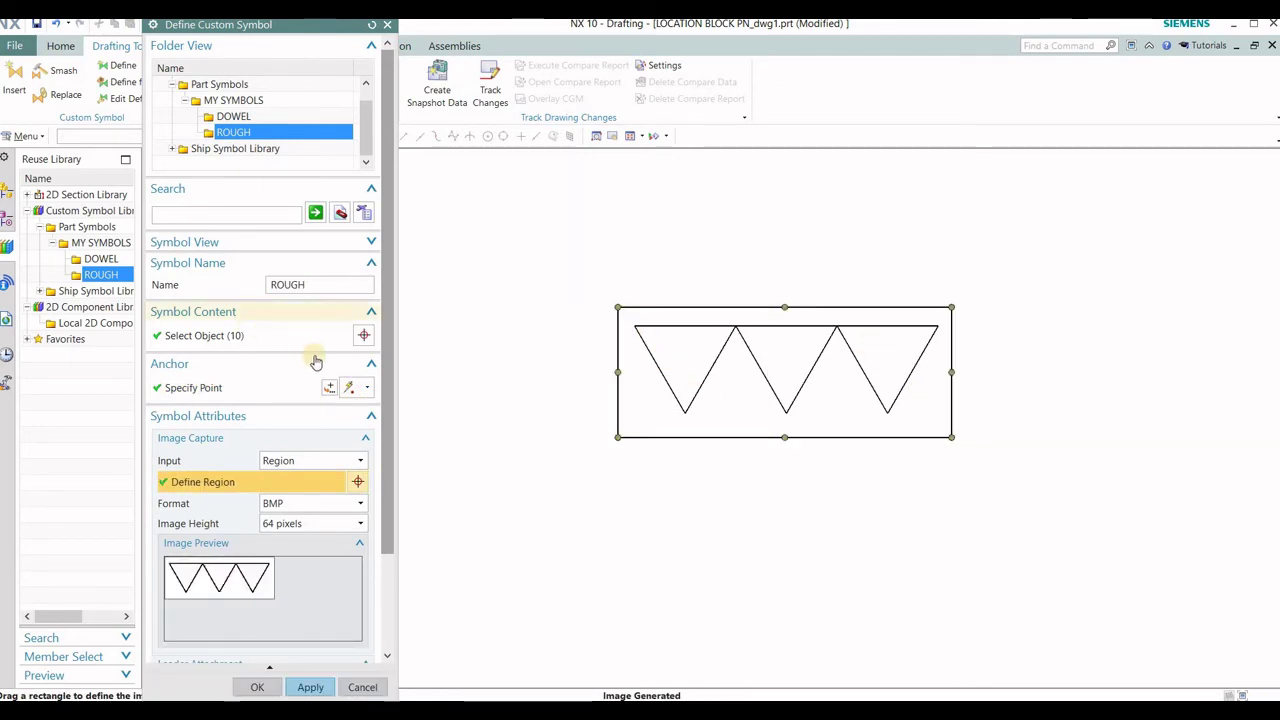
pyautogui.moveTo(390, 316); pyautogui.dragTo(416, 462)
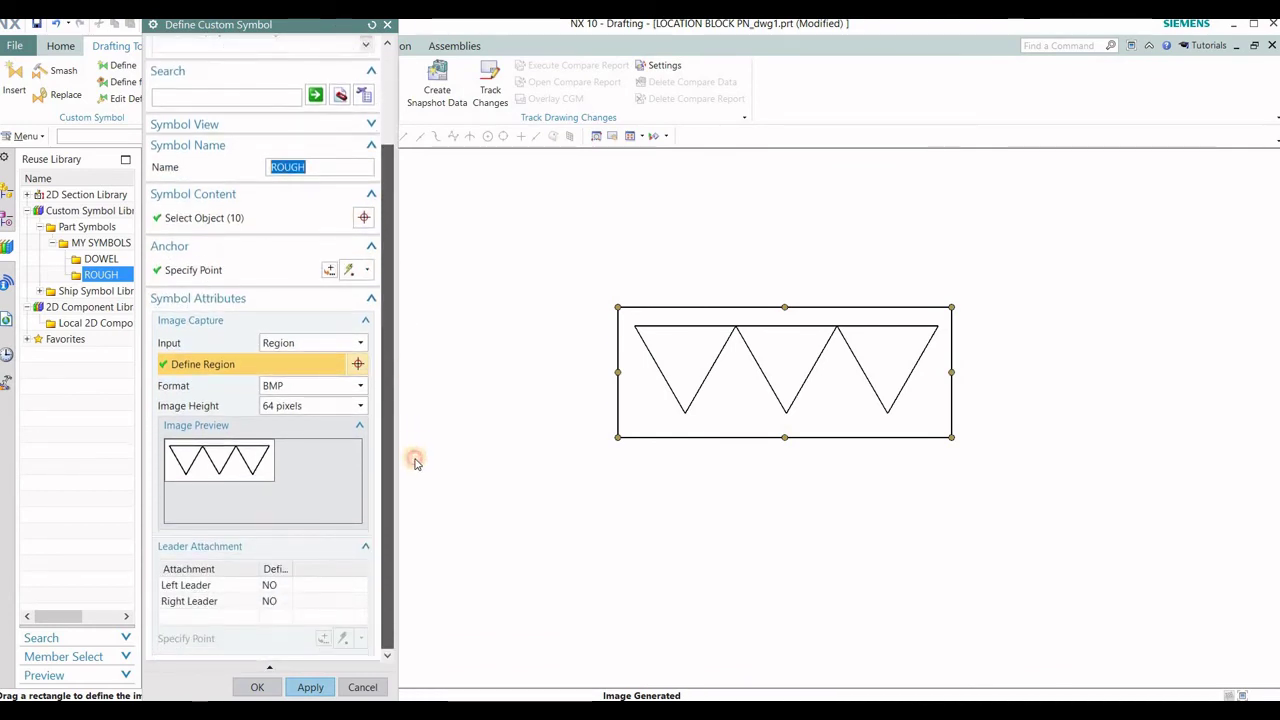
pyautogui.click(310, 688)
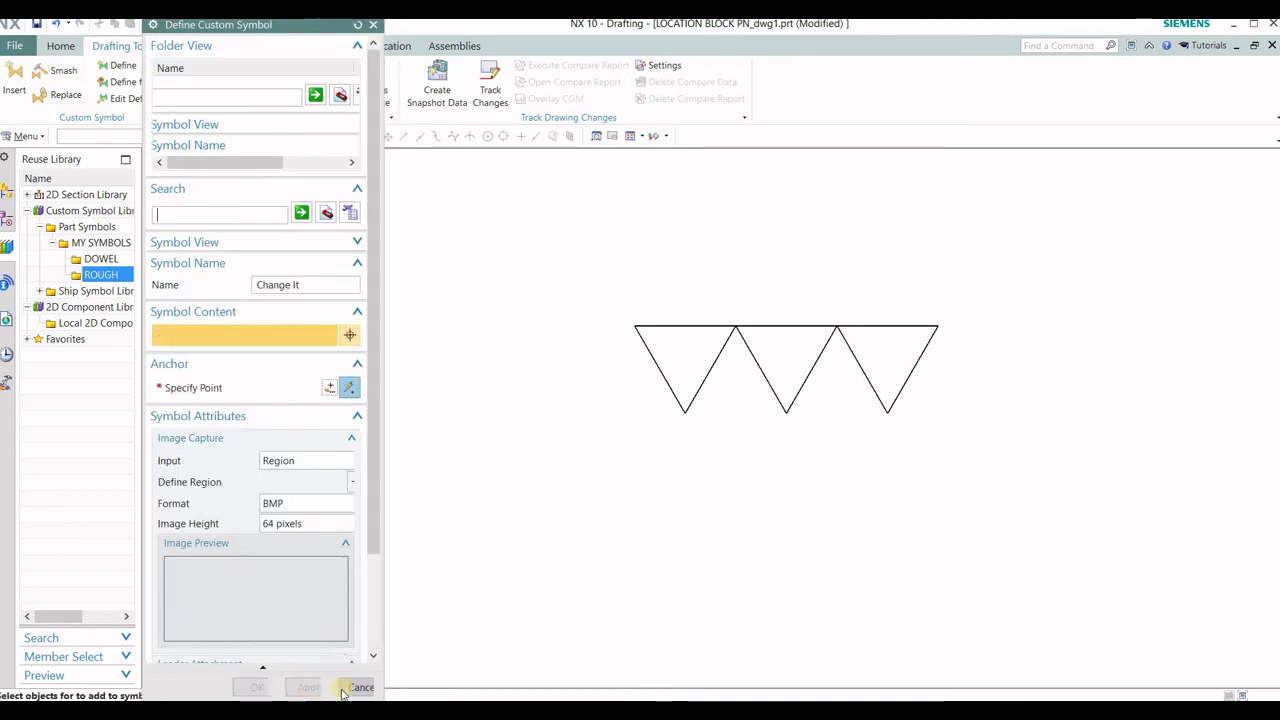
pyautogui.click(352, 688)
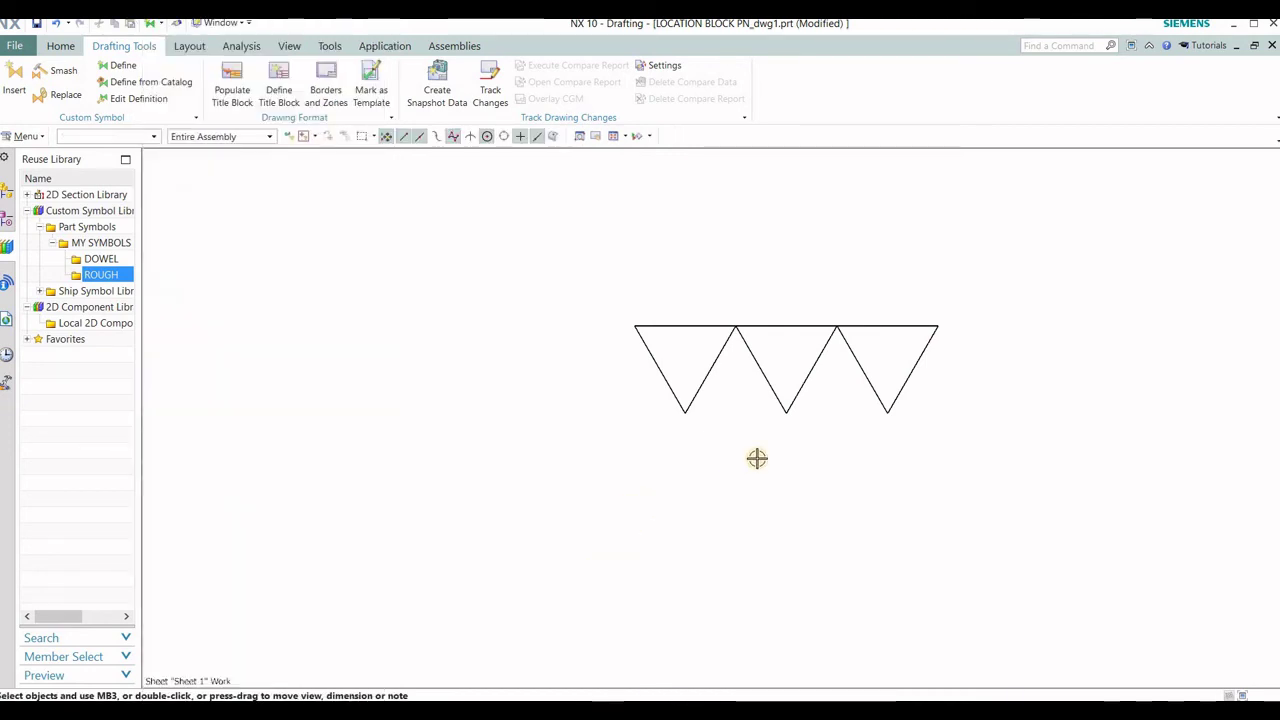
# Delete all the sketched triangle lines, confirm the notification, and zoom out to the full sheet
pyautogui.scroll(-3, 757, 457)
pyautogui.hotkey('ctrl', 'a')
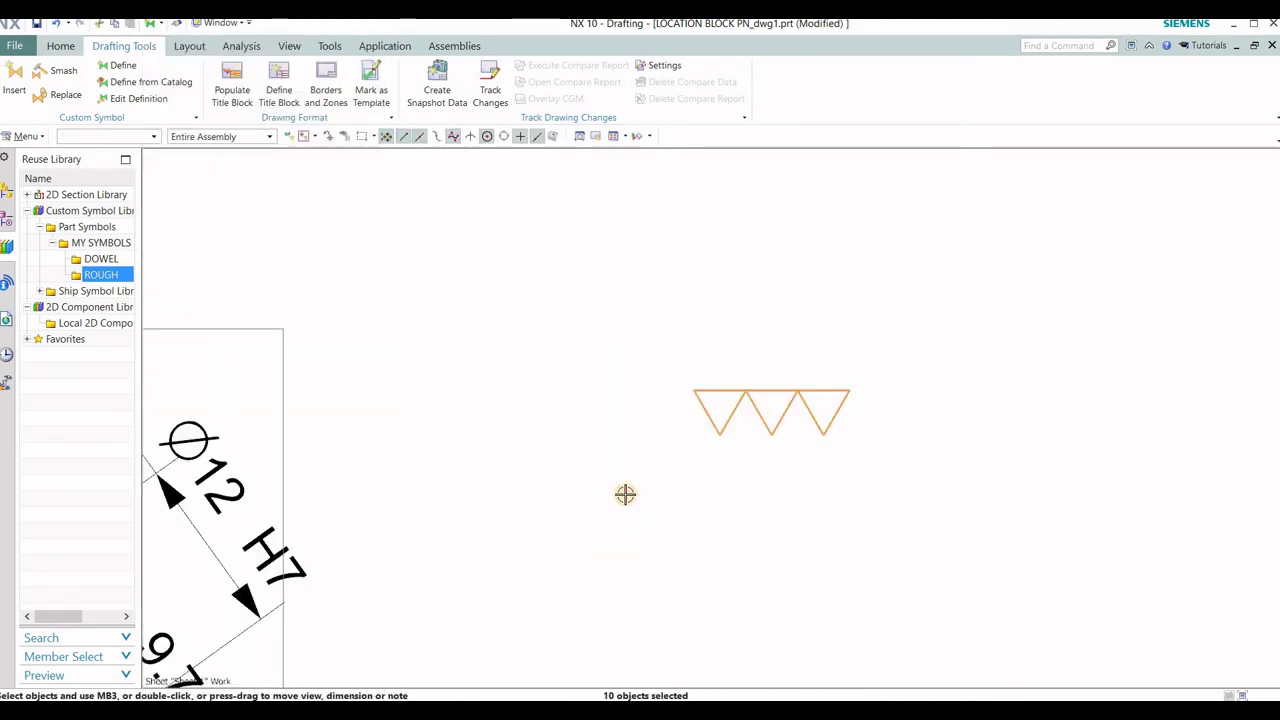
pyautogui.press('Delete')
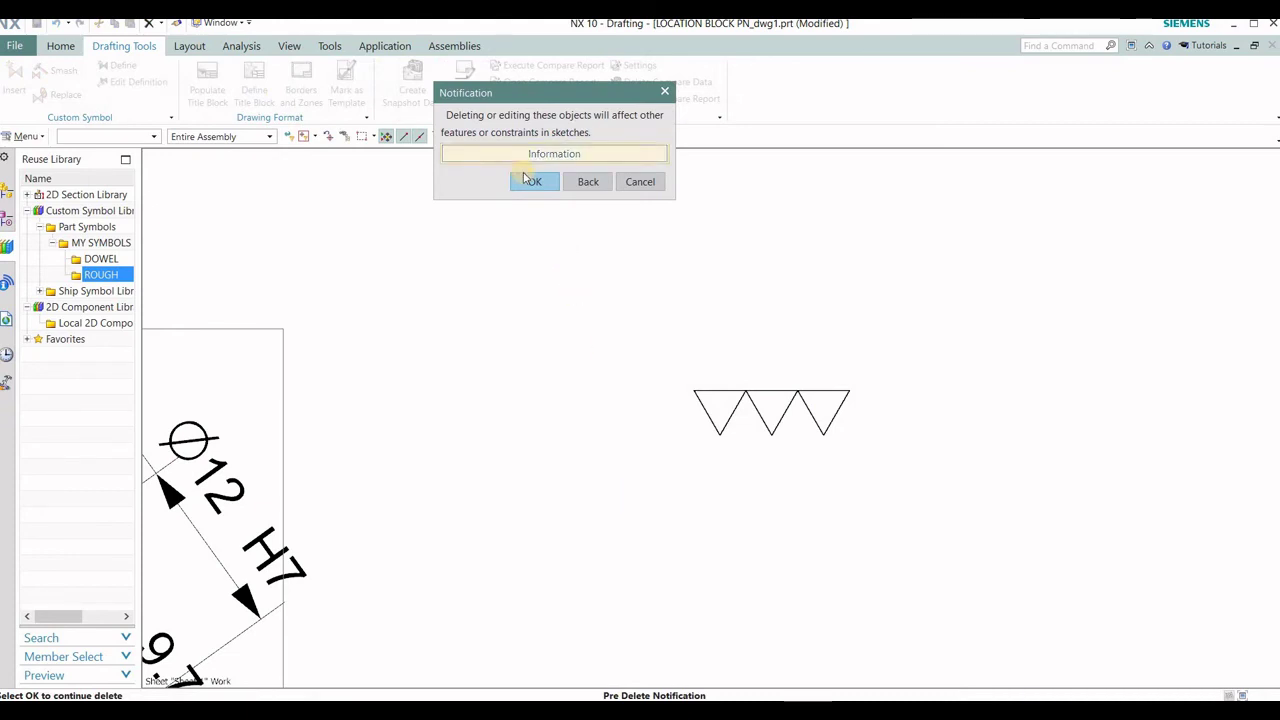
pyautogui.click(532, 183)
pyautogui.scroll(-3, 689, 288)
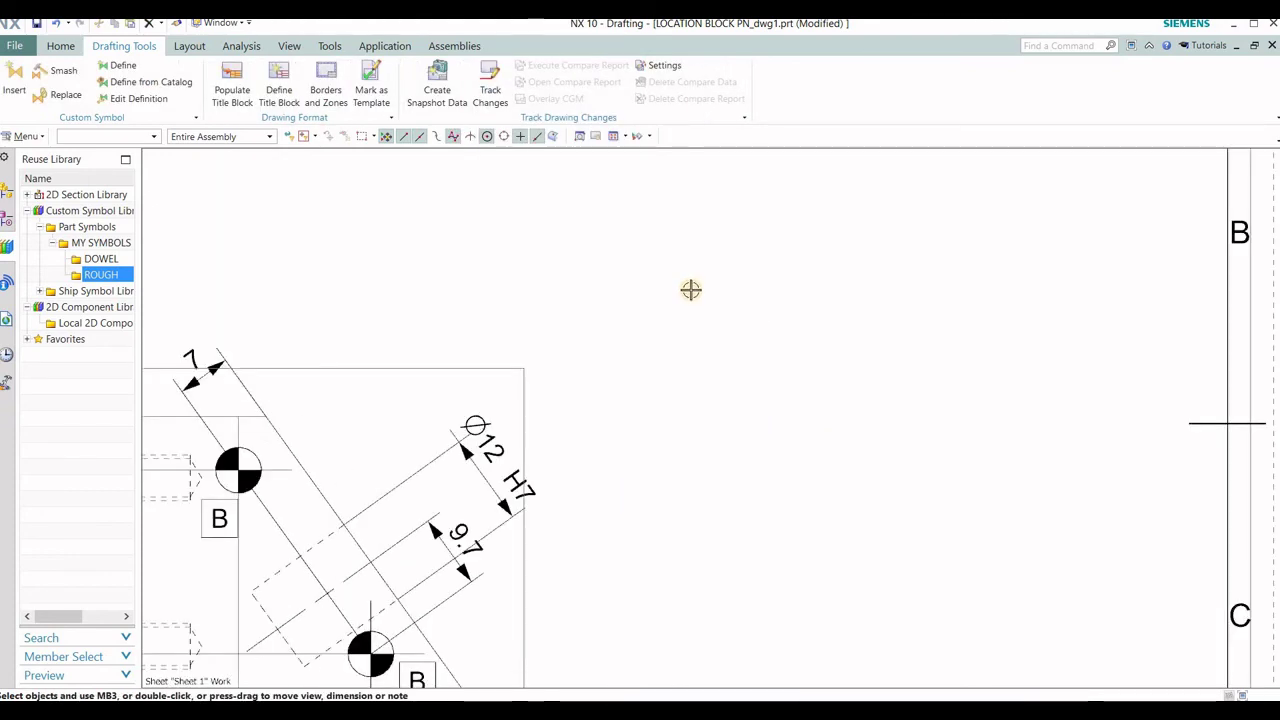
pyautogui.scroll(-3, 741, 405)
pyautogui.scroll(-2, 741, 405)
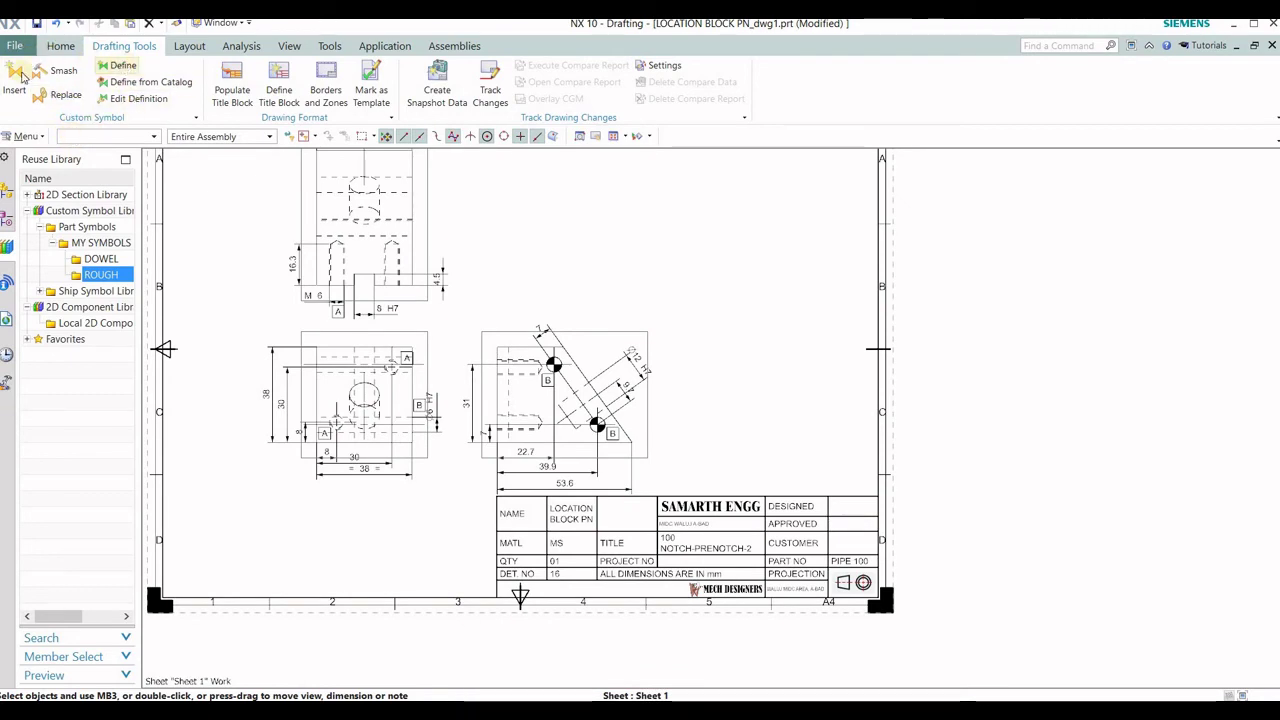
# Insert the ROUGH symbol at 0.6 scale, flipped vertically, on the left view's bottom edge
pyautogui.click(12, 85)
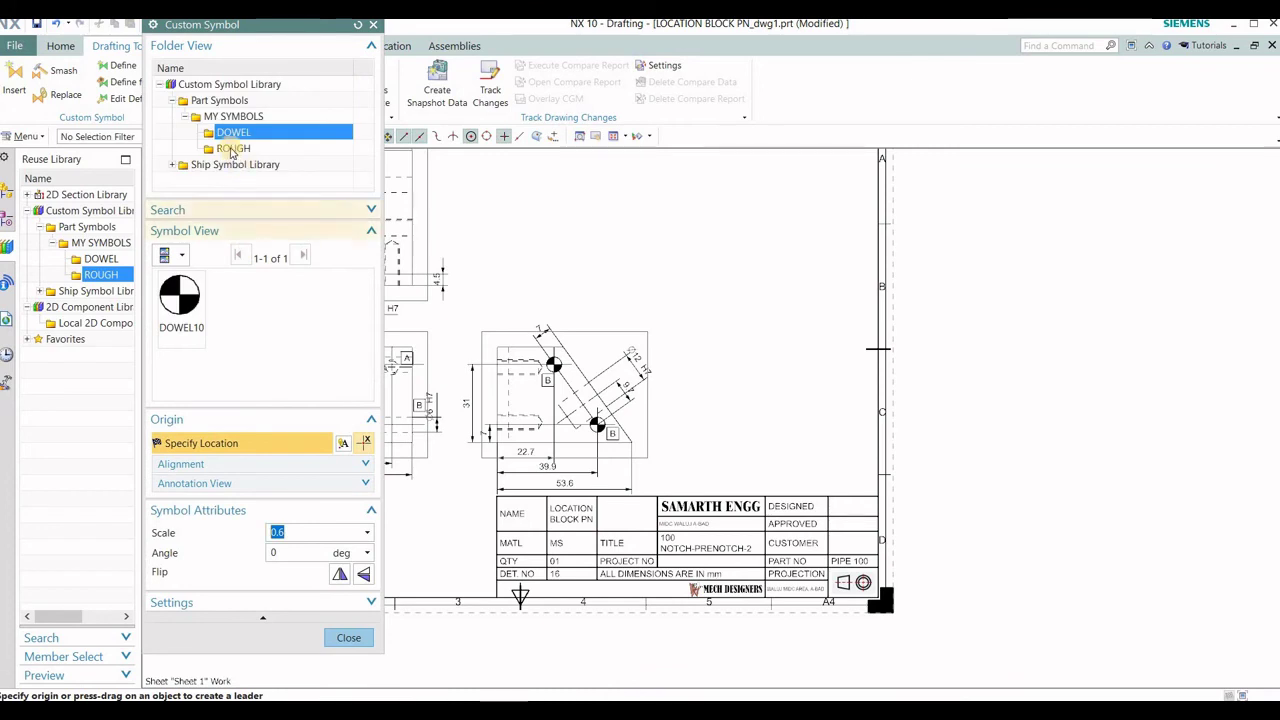
pyautogui.click(231, 148)
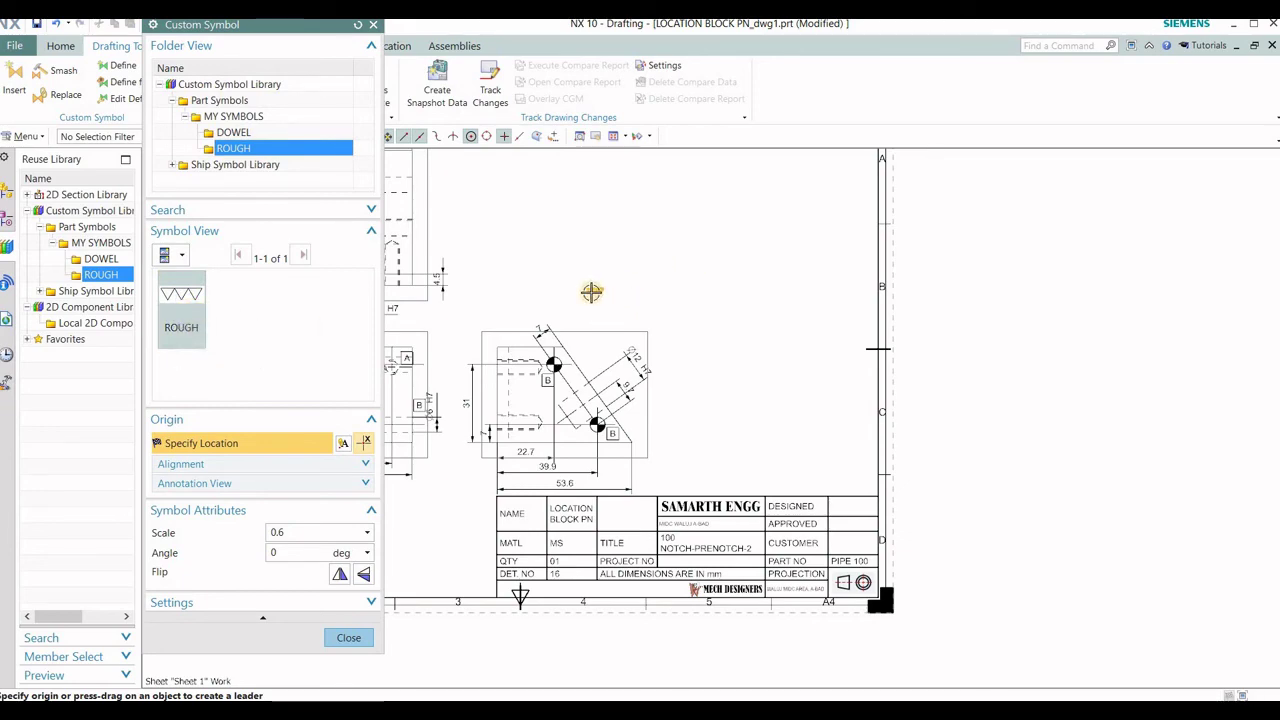
pyautogui.scroll(2, 466, 400)
pyautogui.scroll(2, 470, 397)
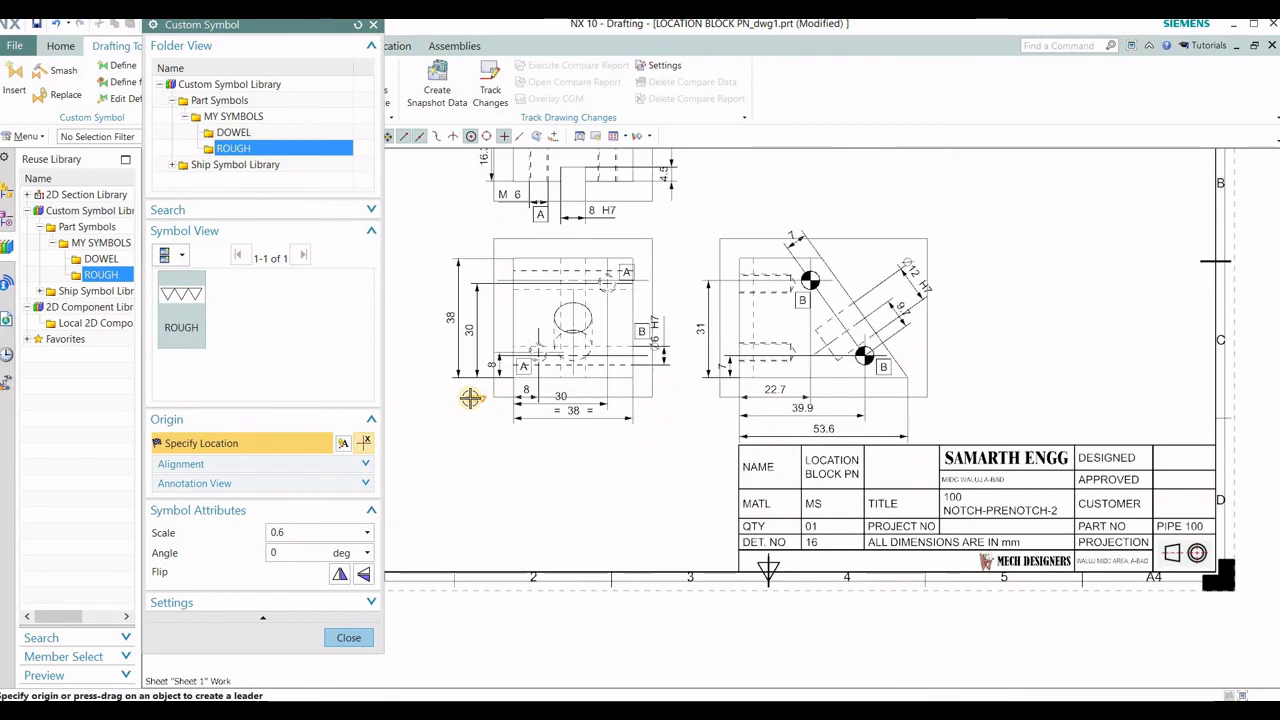
pyautogui.scroll(3, 470, 397)
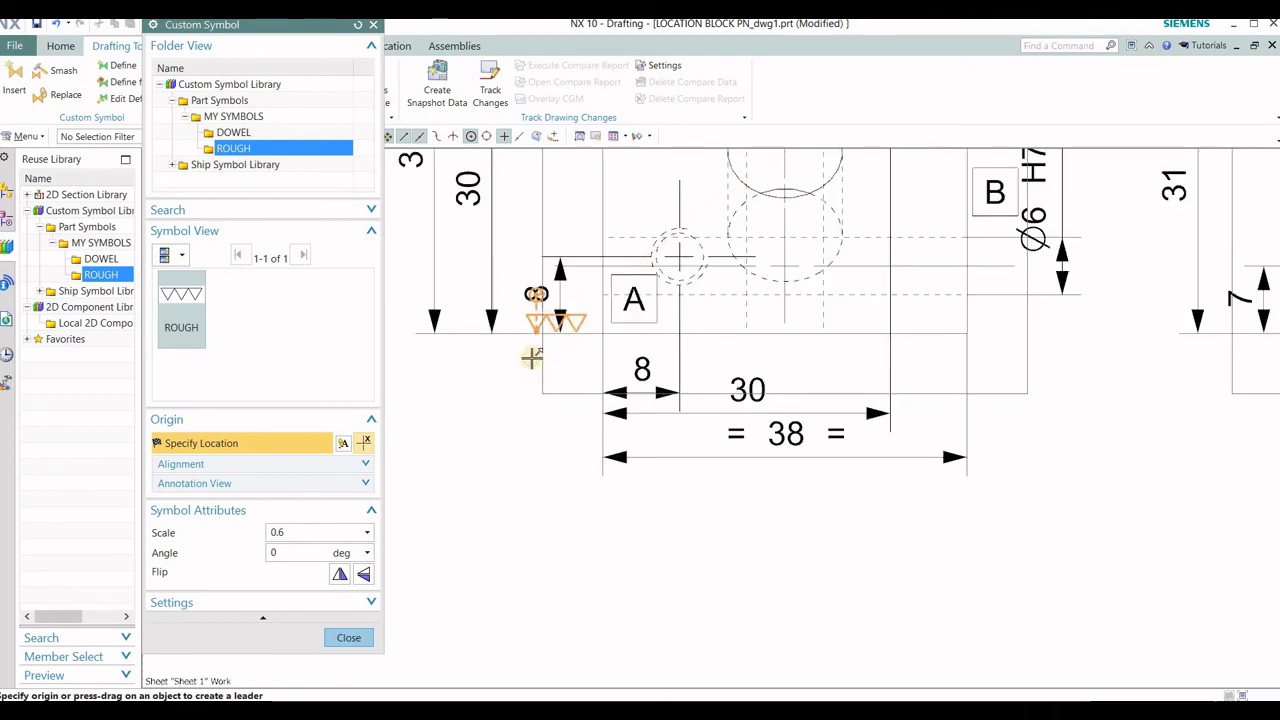
pyautogui.scroll(-2, 510, 365)
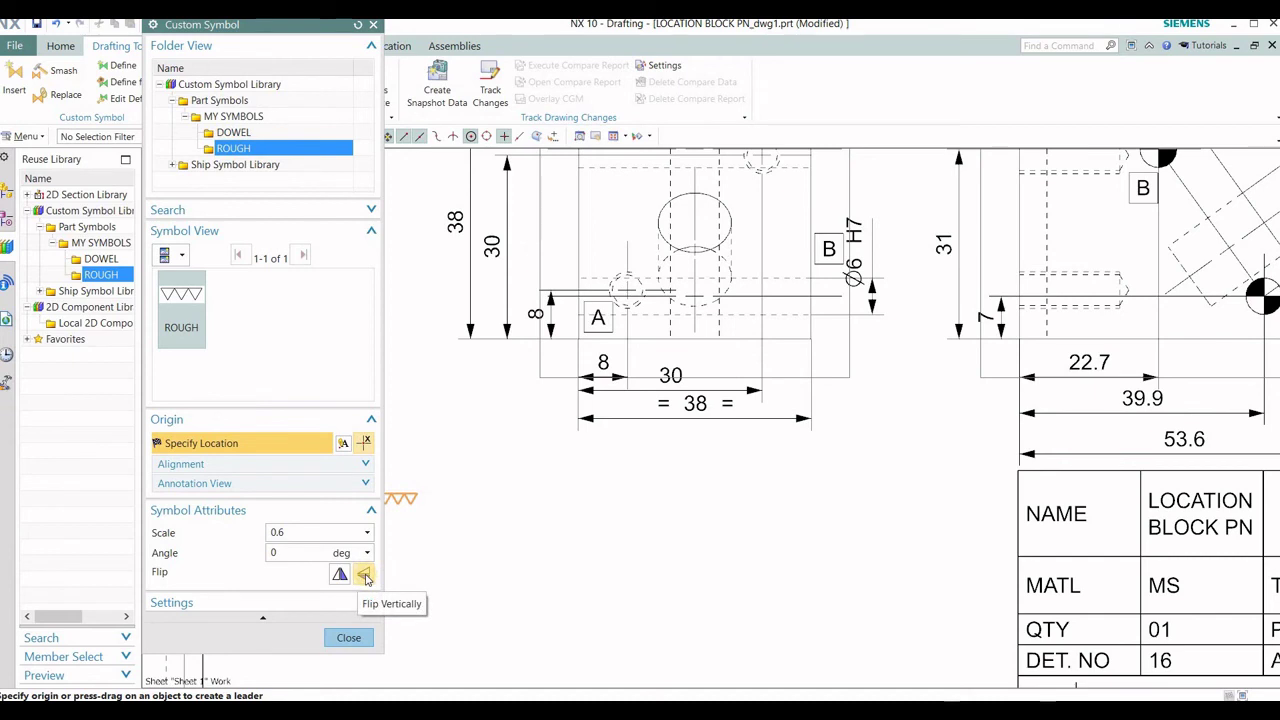
pyautogui.click(365, 578)
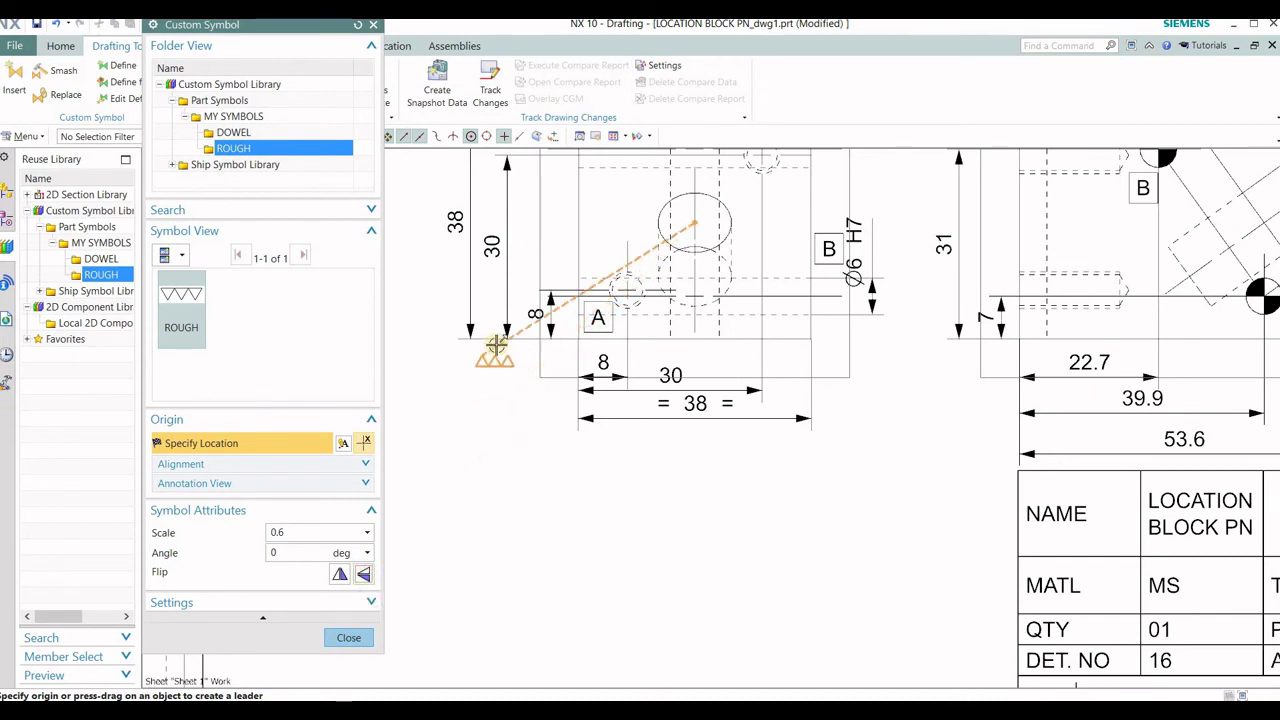
pyautogui.scroll(2, 480, 345)
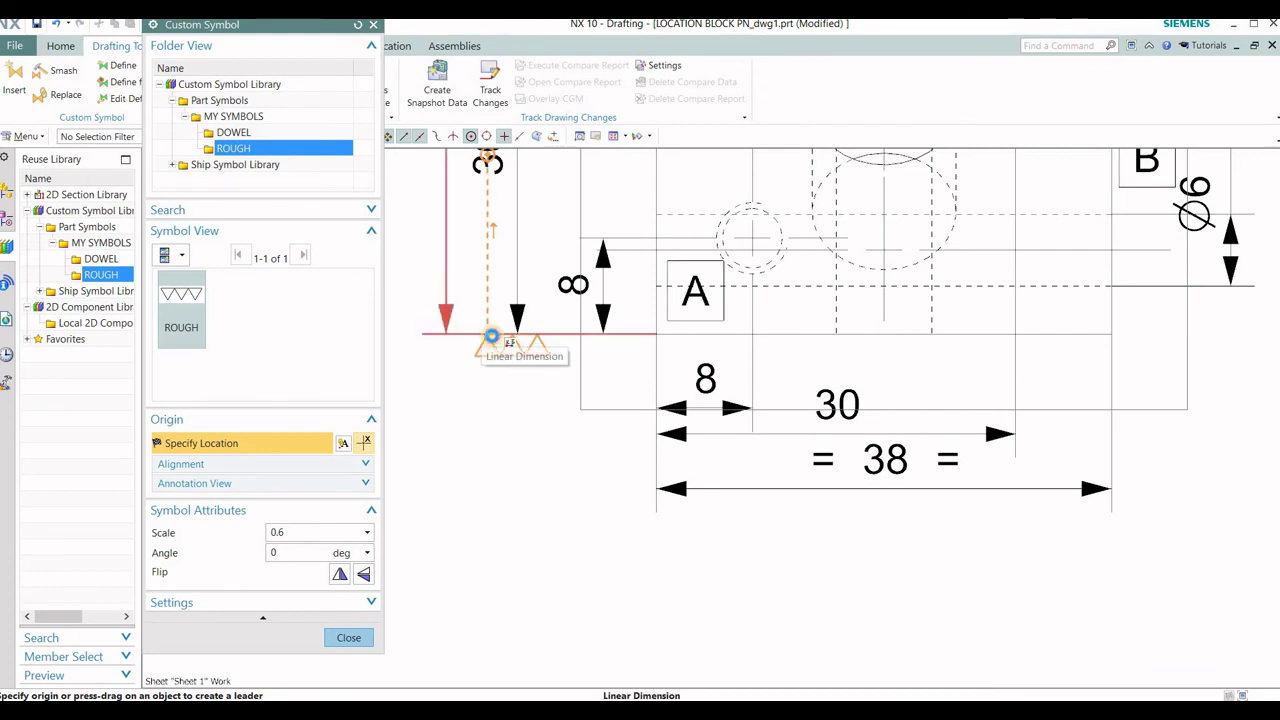
pyautogui.click(491, 338)
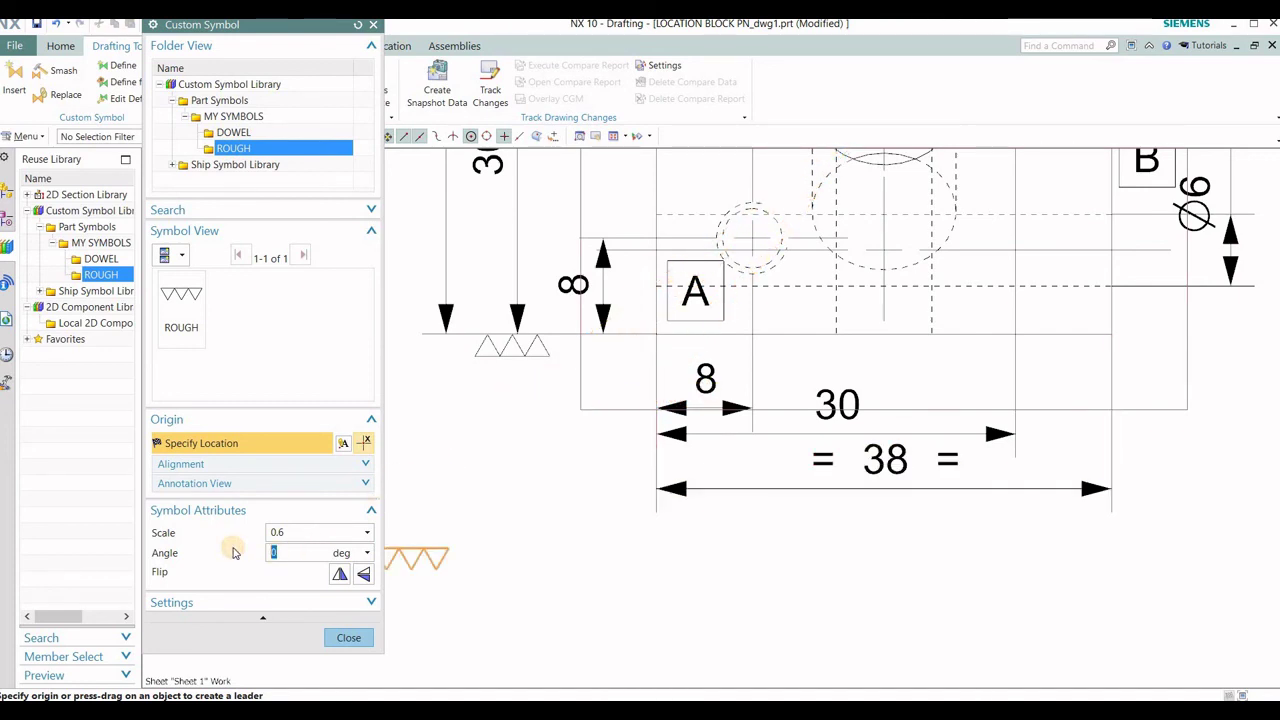
pyautogui.click(320, 552)
pyautogui.write('90')
# Rotate the ROUGH symbol to 90° and attach it to the slanted edge beside datum B
pyautogui.press('Return')
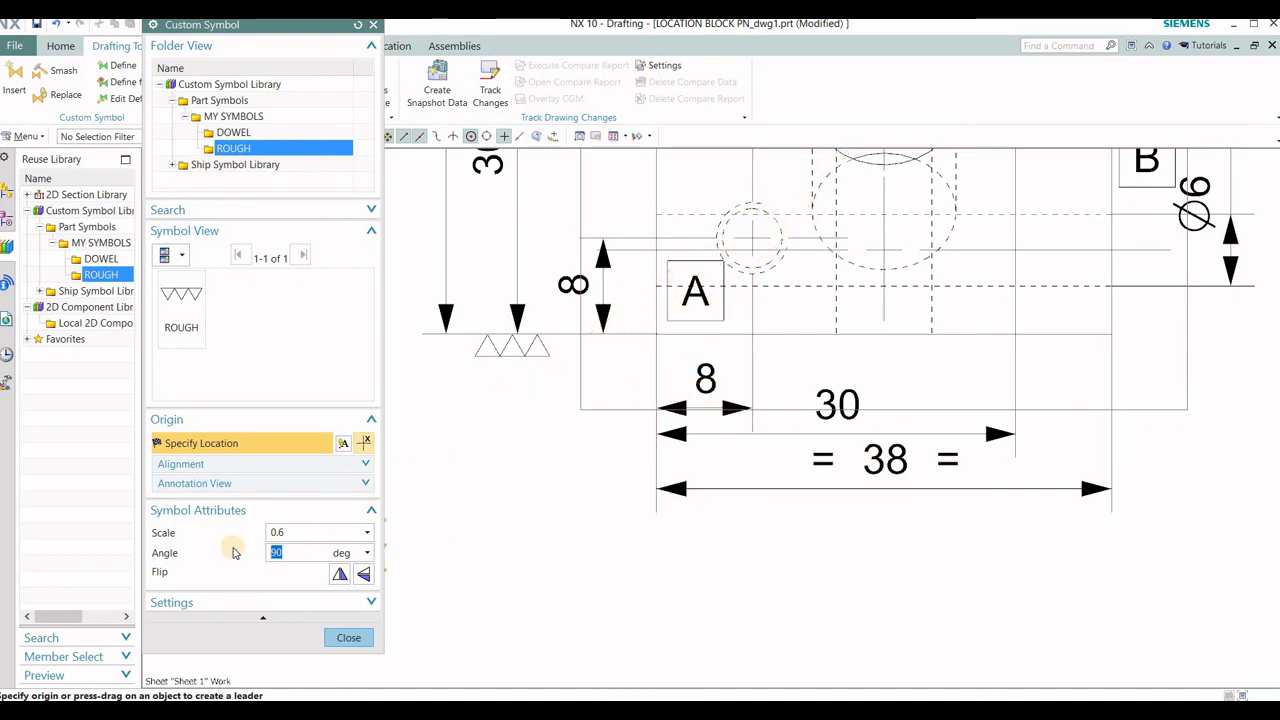
pyautogui.scroll(1, 642, 444)
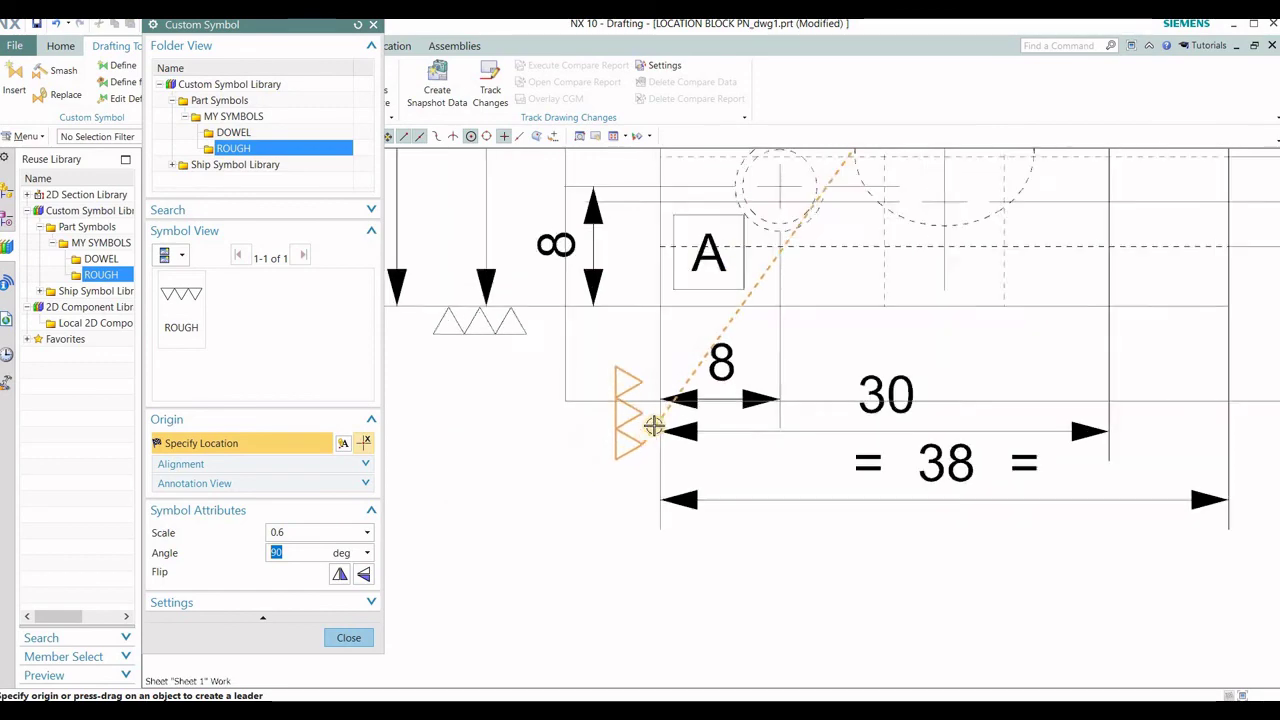
pyautogui.scroll(1, 654, 424)
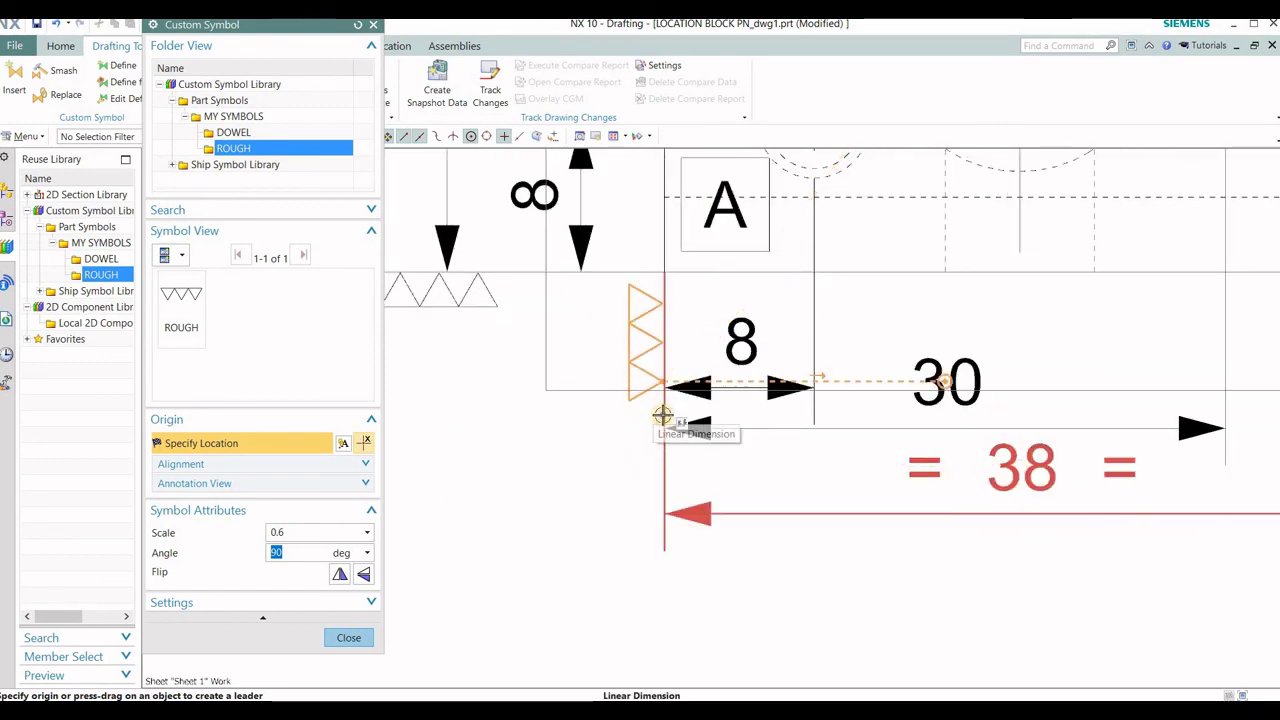
pyautogui.scroll(-3, 577, 450)
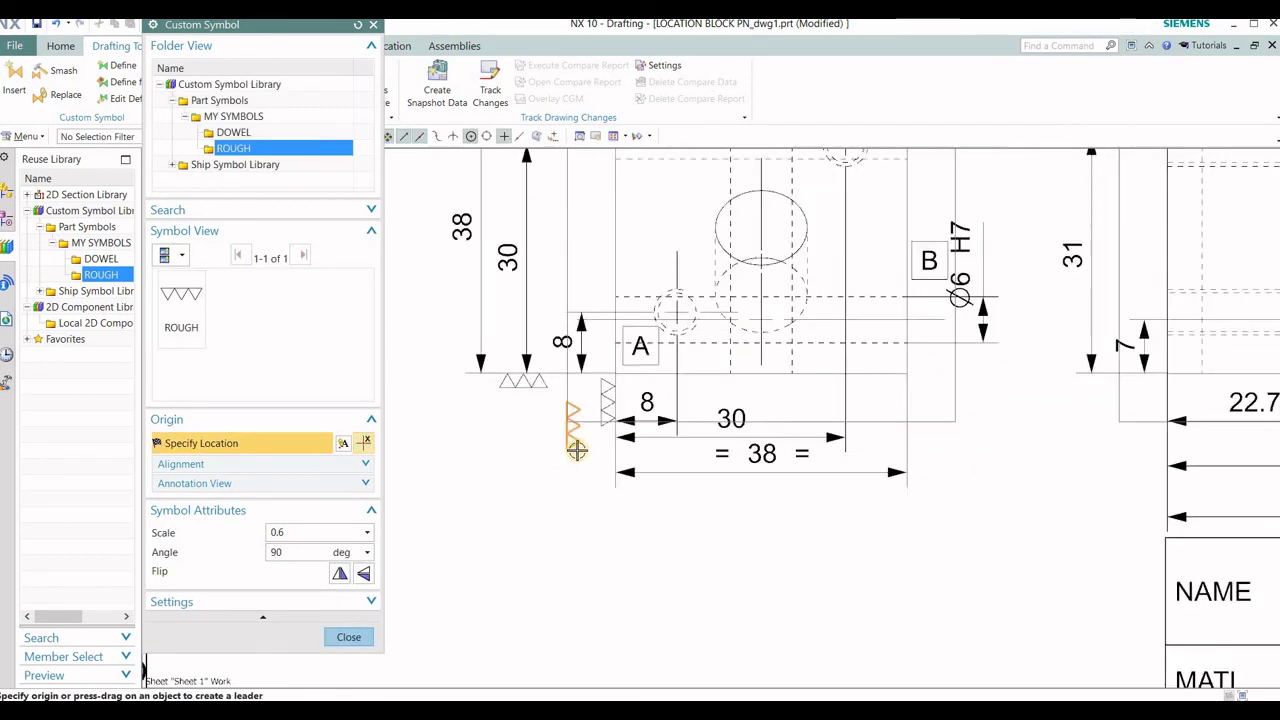
pyautogui.scroll(-5, 577, 450)
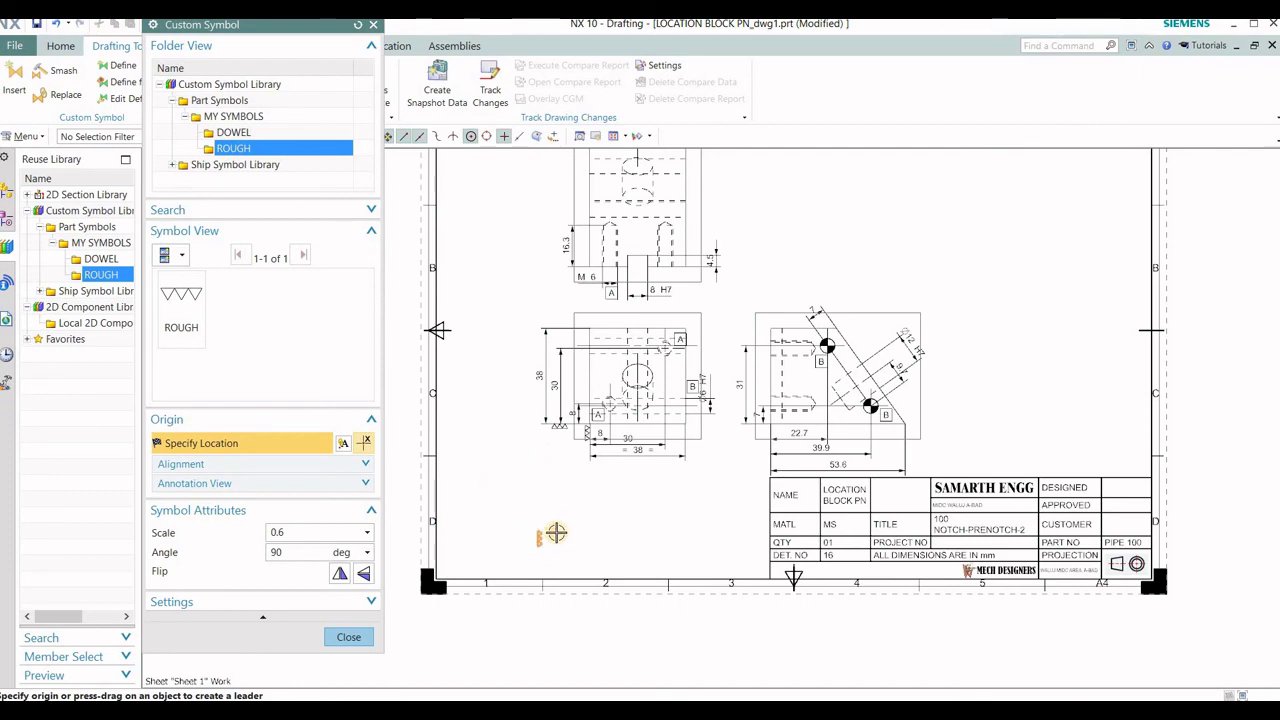
pyautogui.scroll(3, 890, 290)
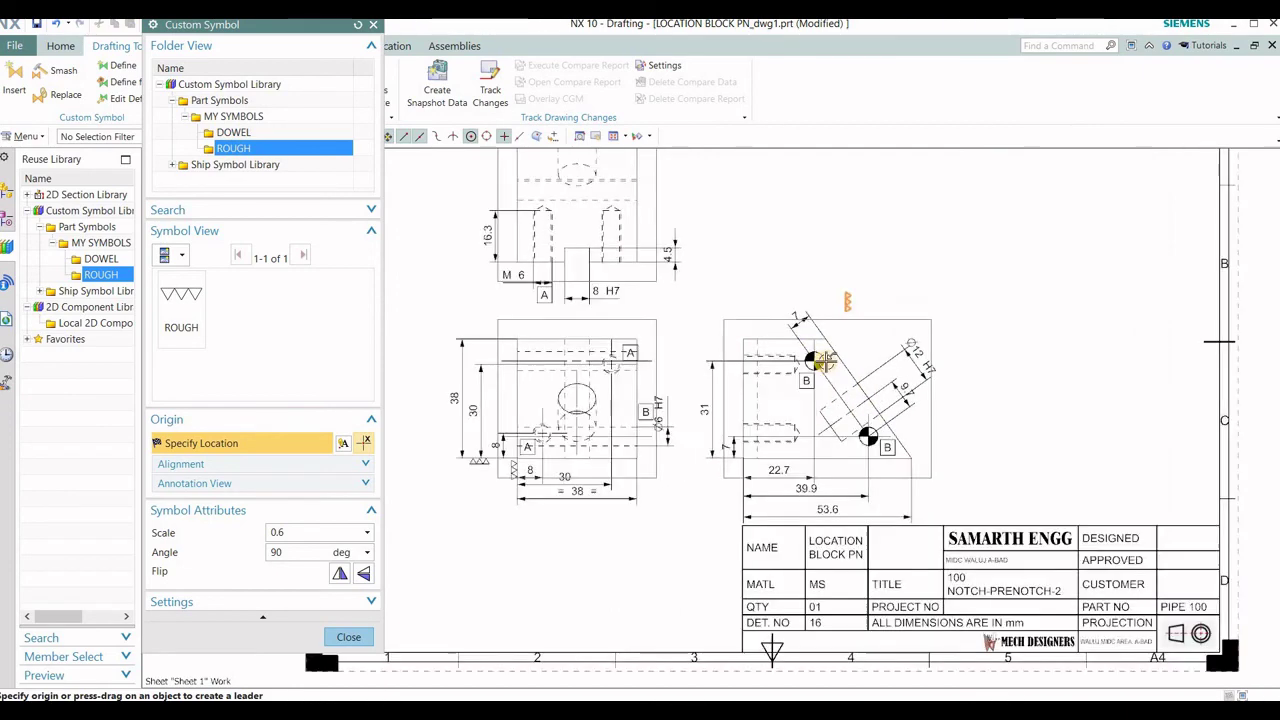
pyautogui.scroll(2, 870, 304)
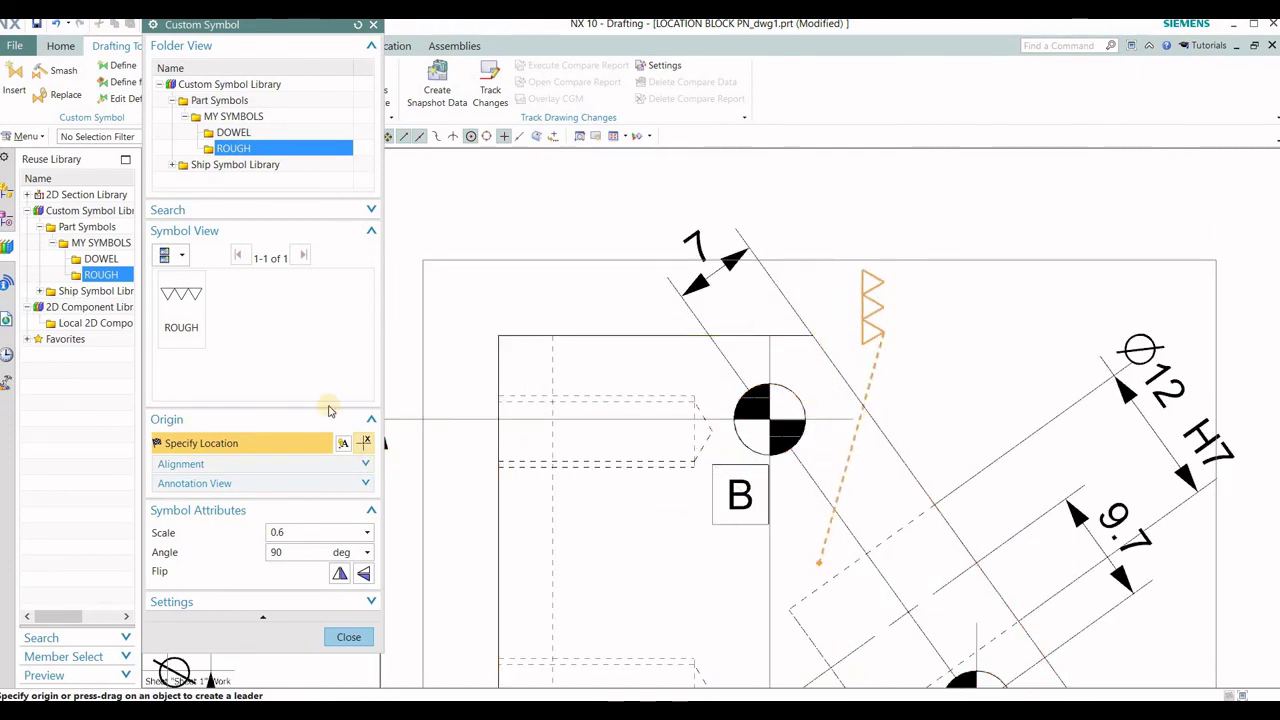
pyautogui.scroll(-3, 221, 531)
pyautogui.scroll(3, 874, 346)
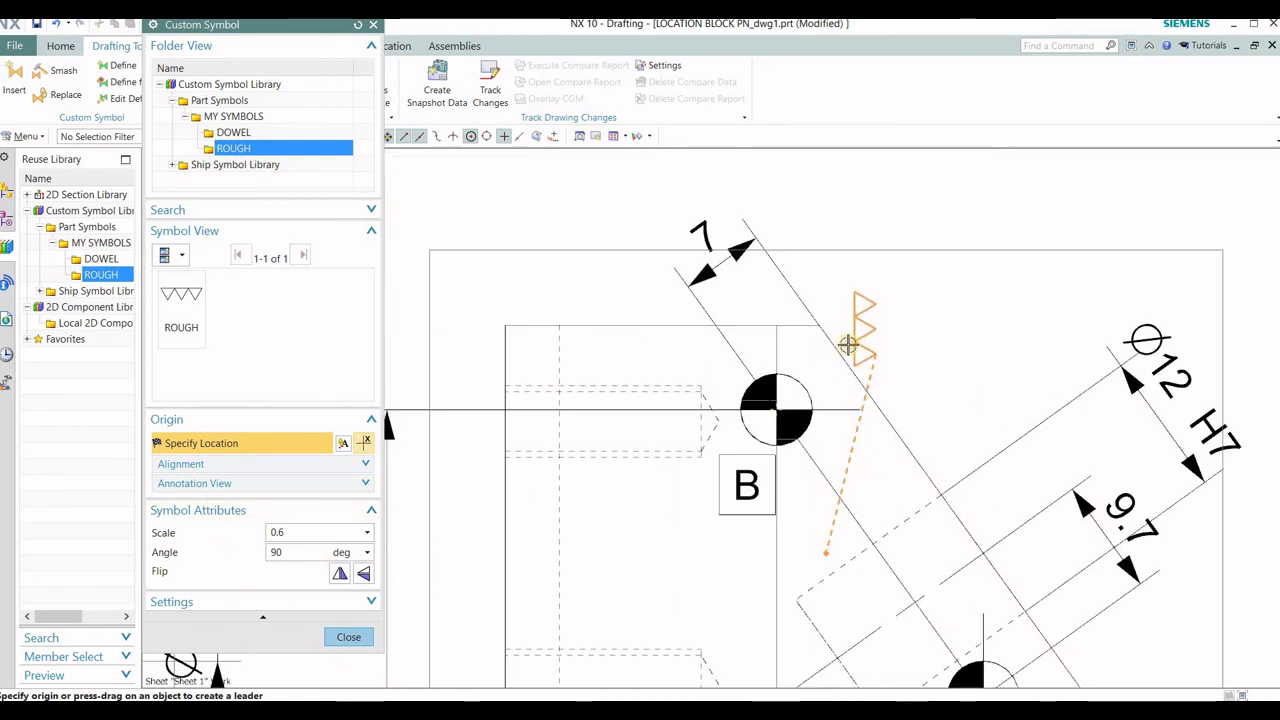
pyautogui.scroll(-2, 835, 328)
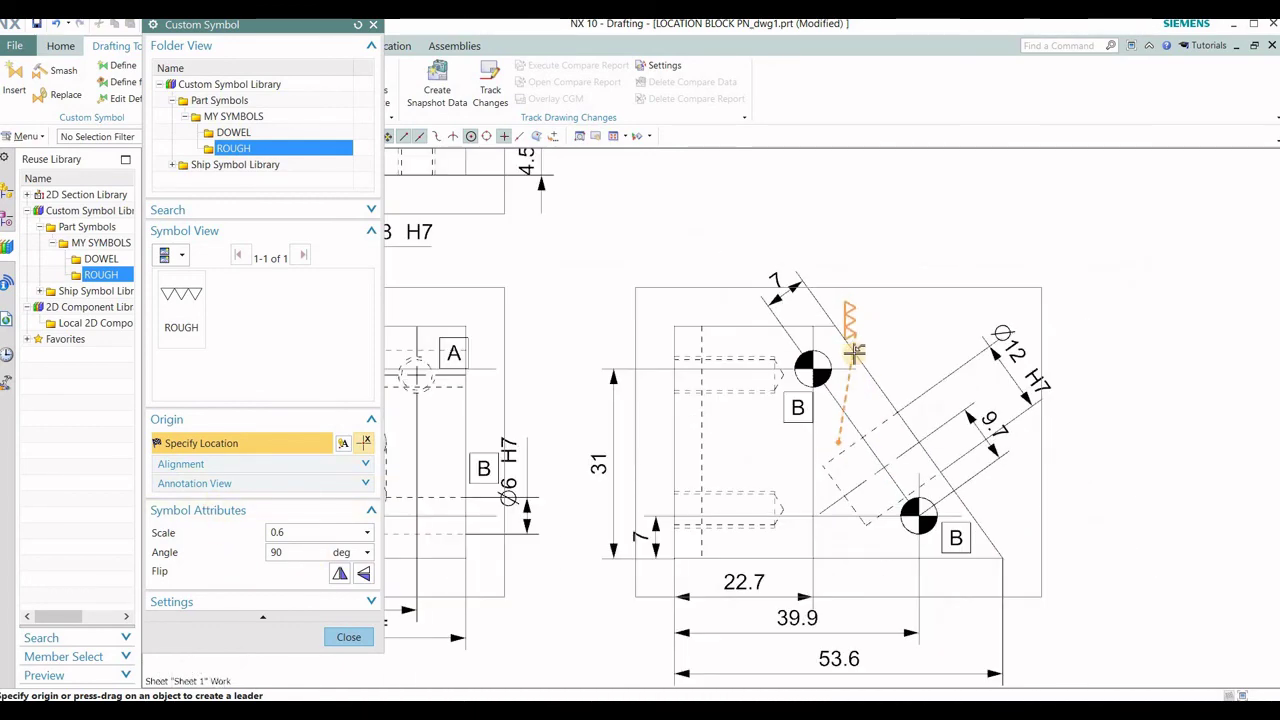
pyautogui.scroll(3, 863, 355)
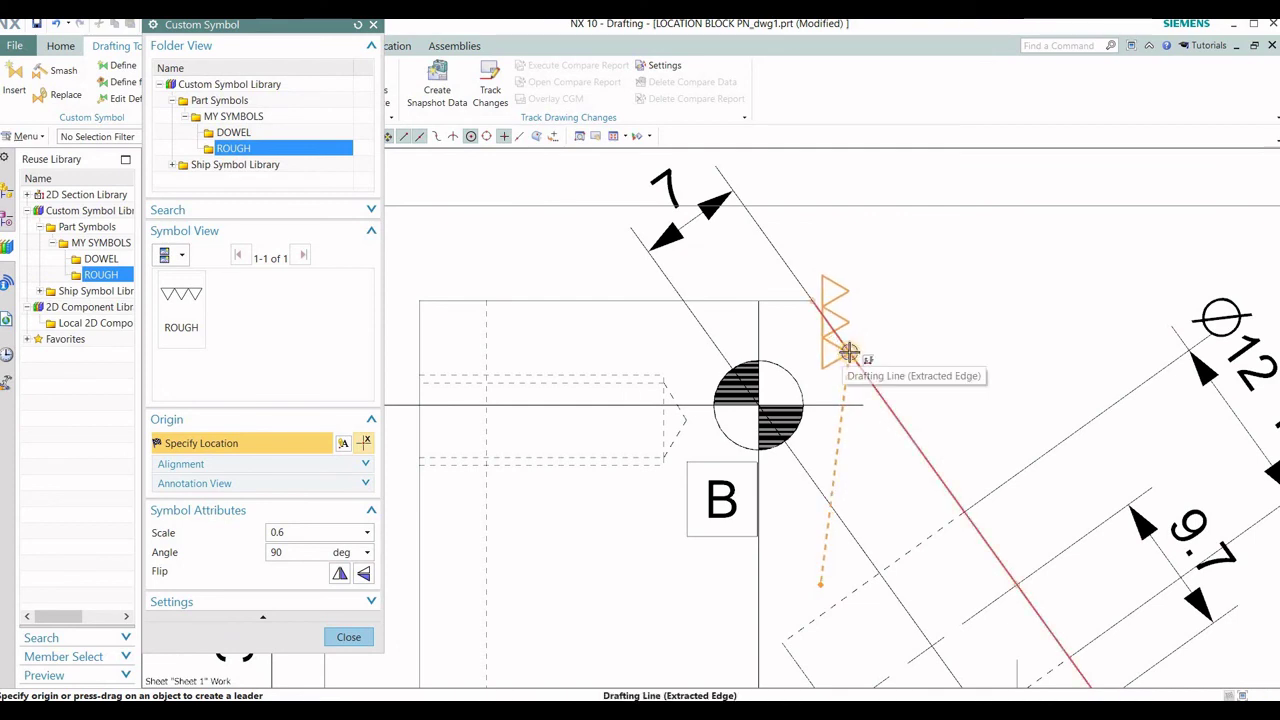
pyautogui.click(848, 352)
pyautogui.click(927, 368)
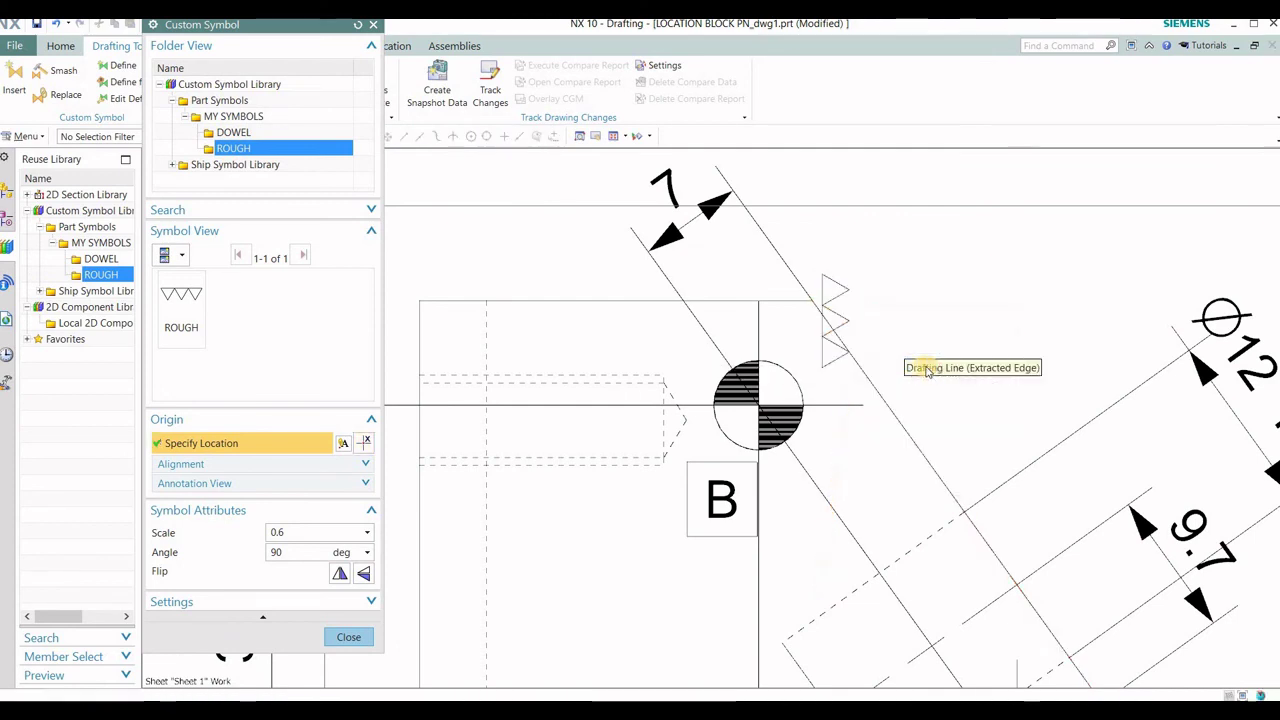
pyautogui.click(349, 637)
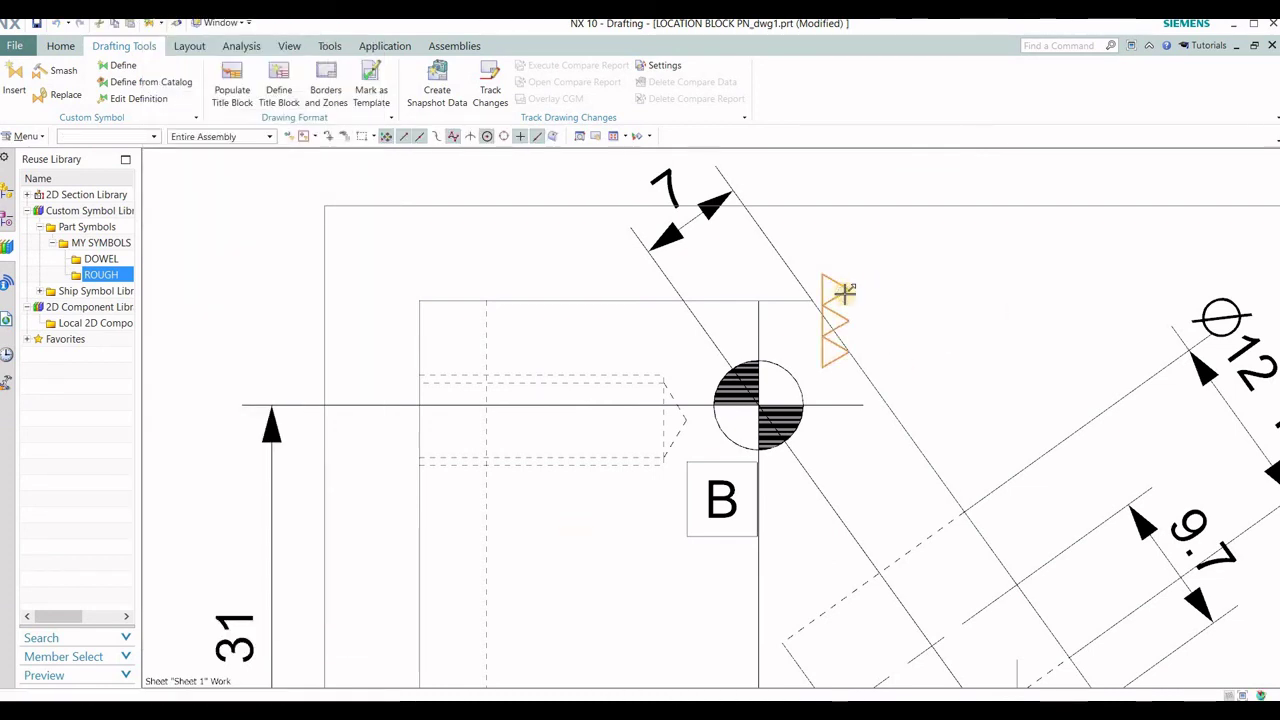
# Turn the ROUGH symbol beside datum B to -54° so it lies along the slanted edge
pyautogui.doubleClick(845, 292)
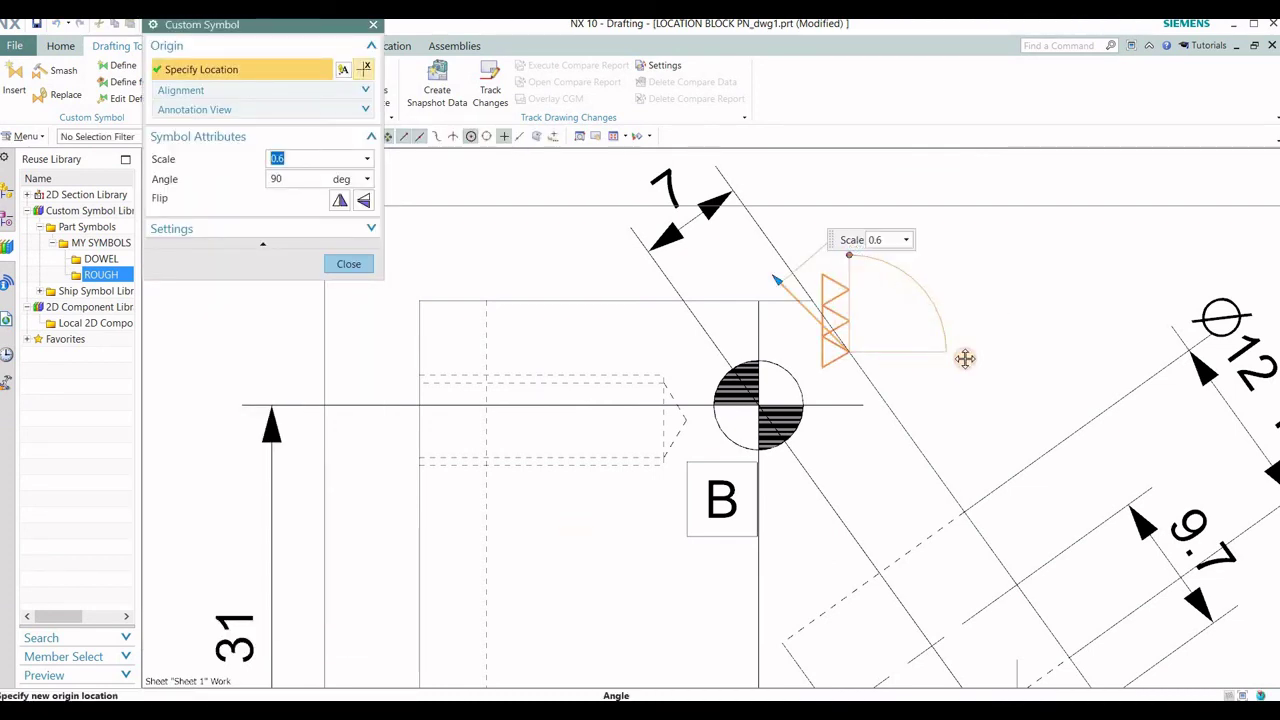
pyautogui.moveTo(965, 358); pyautogui.dragTo(948, 491)
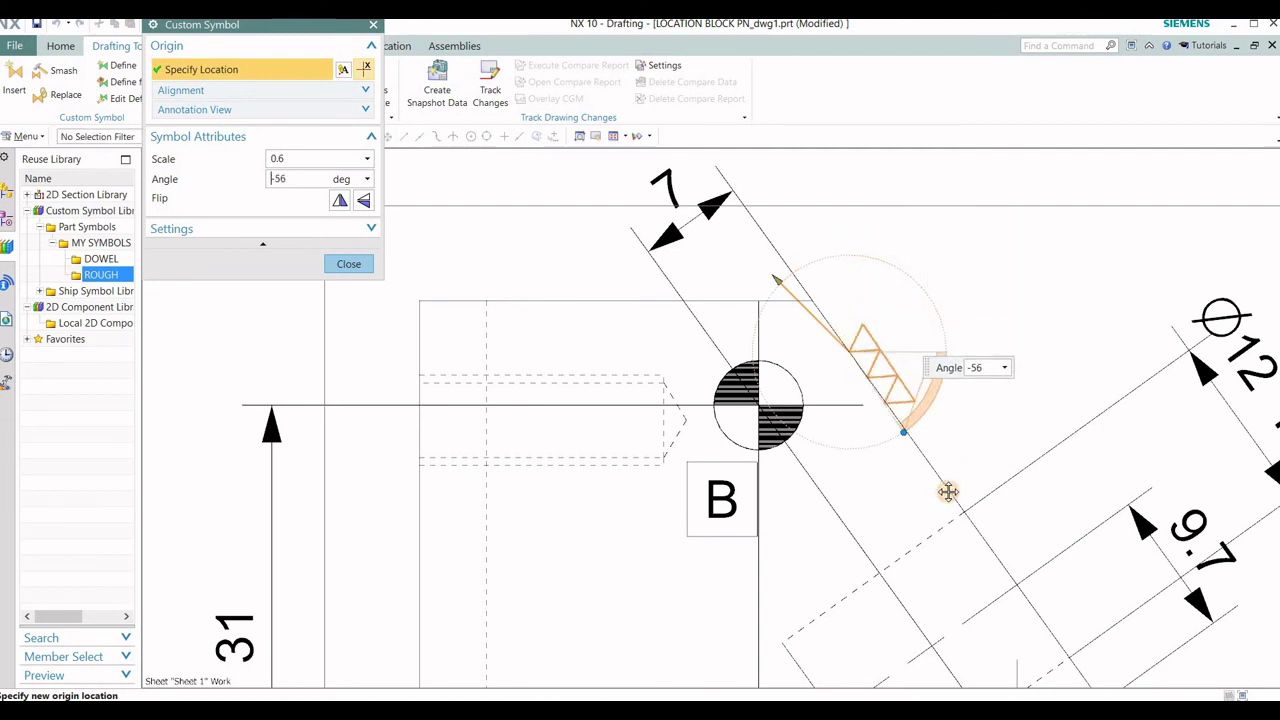
pyautogui.moveTo(948, 491); pyautogui.dragTo(922, 454)
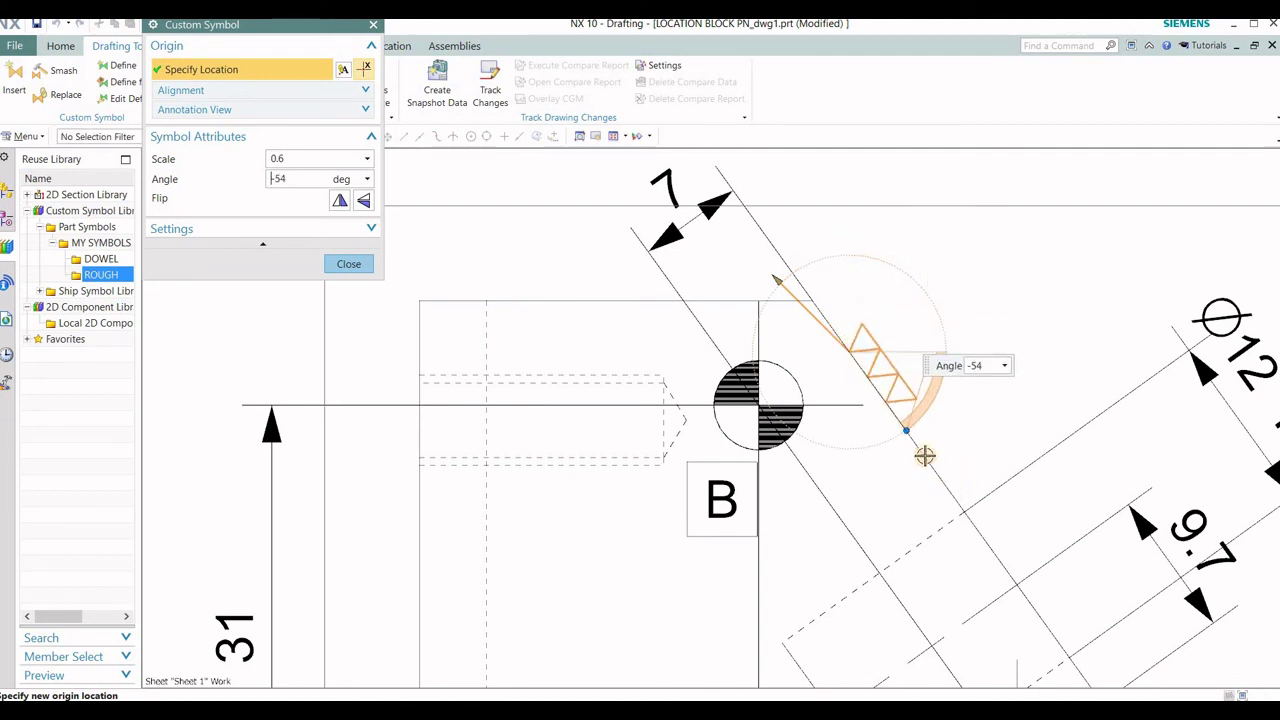
pyautogui.click(349, 266)
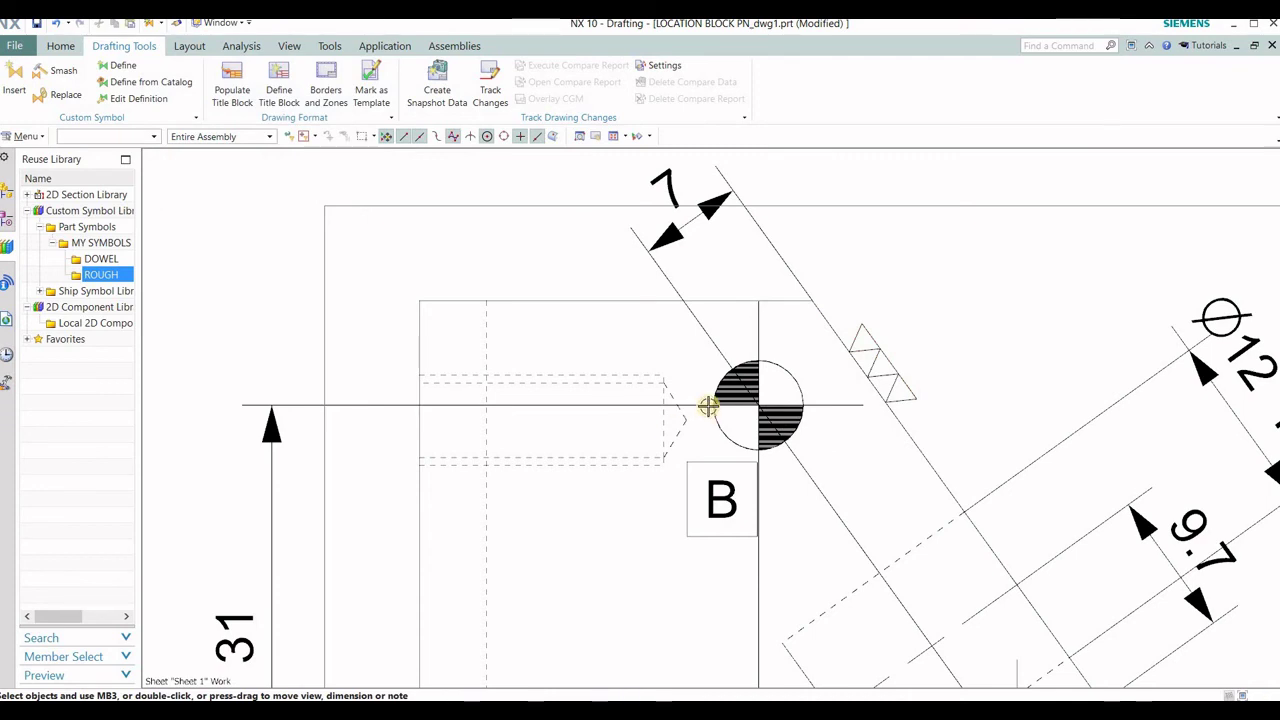
pyautogui.scroll(-2, 709, 403)
pyautogui.scroll(-2, 705, 405)
pyautogui.scroll(-1, 705, 405)
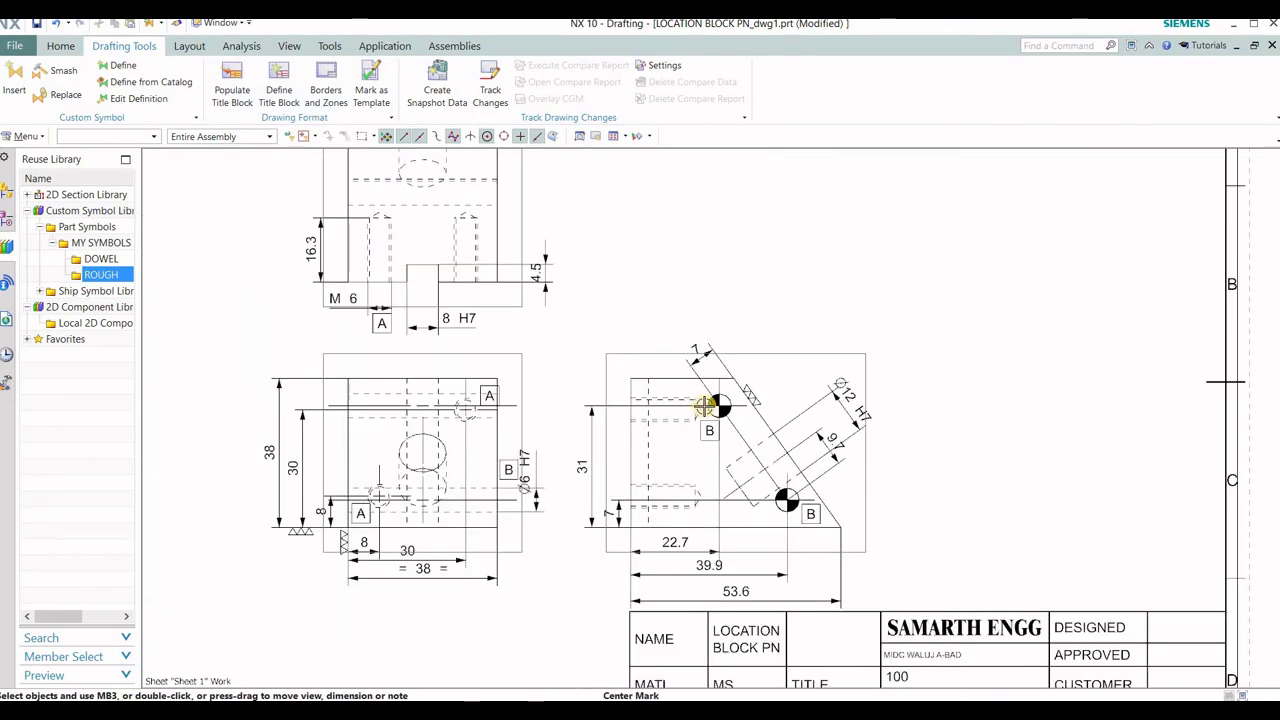